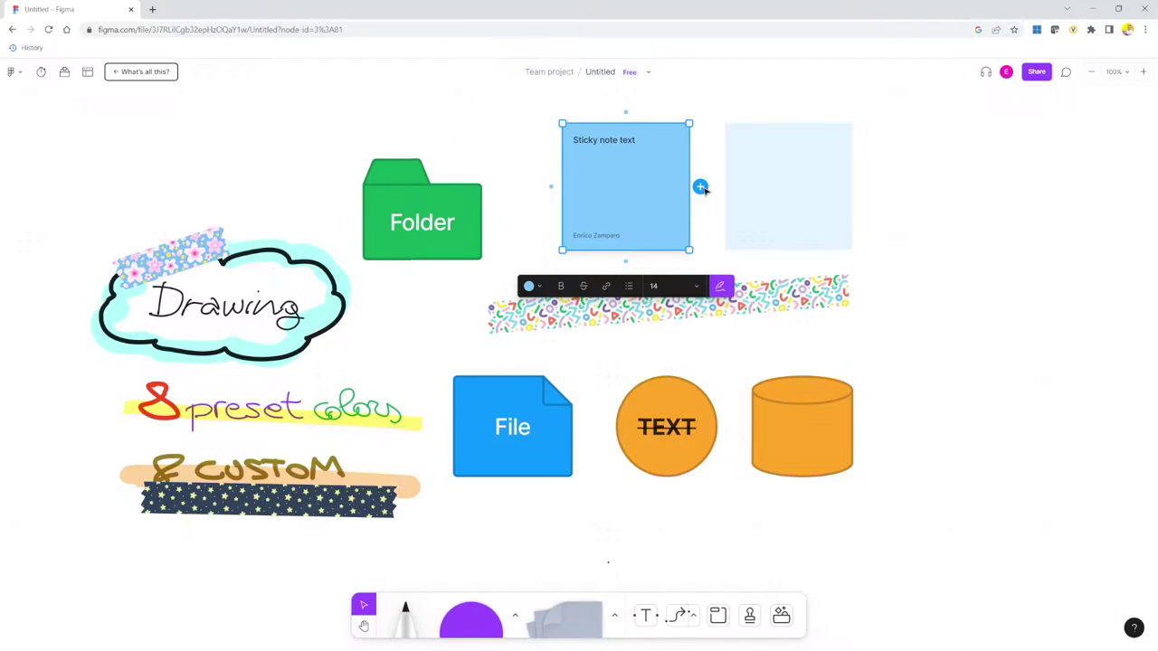
# Add a sticky note beside the existing one, try Voting and Audio, then start FigJam sign-up.
pyautogui.click(701, 188)
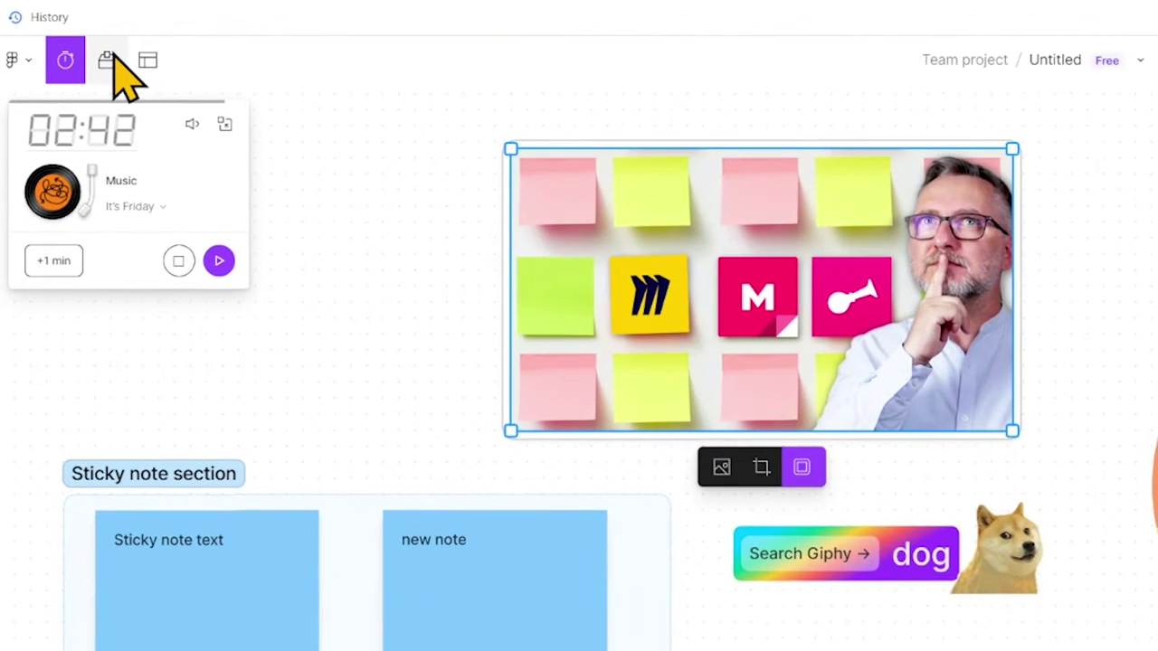
pyautogui.click(109, 61)
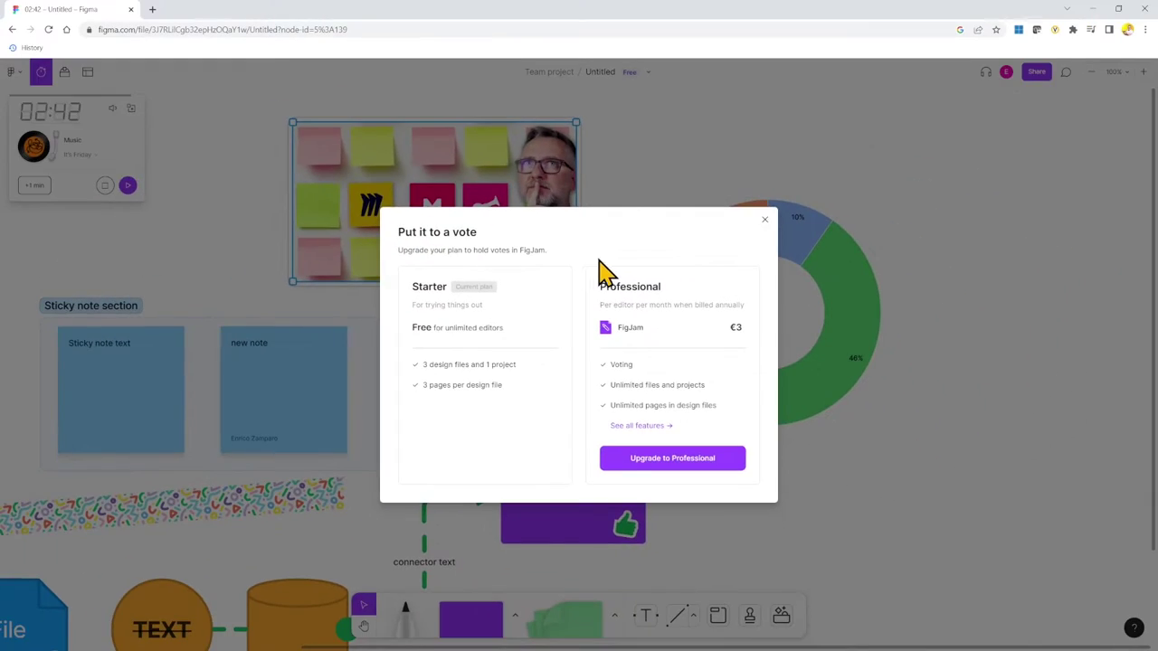
pyautogui.click(988, 74)
pyautogui.click(988, 74)
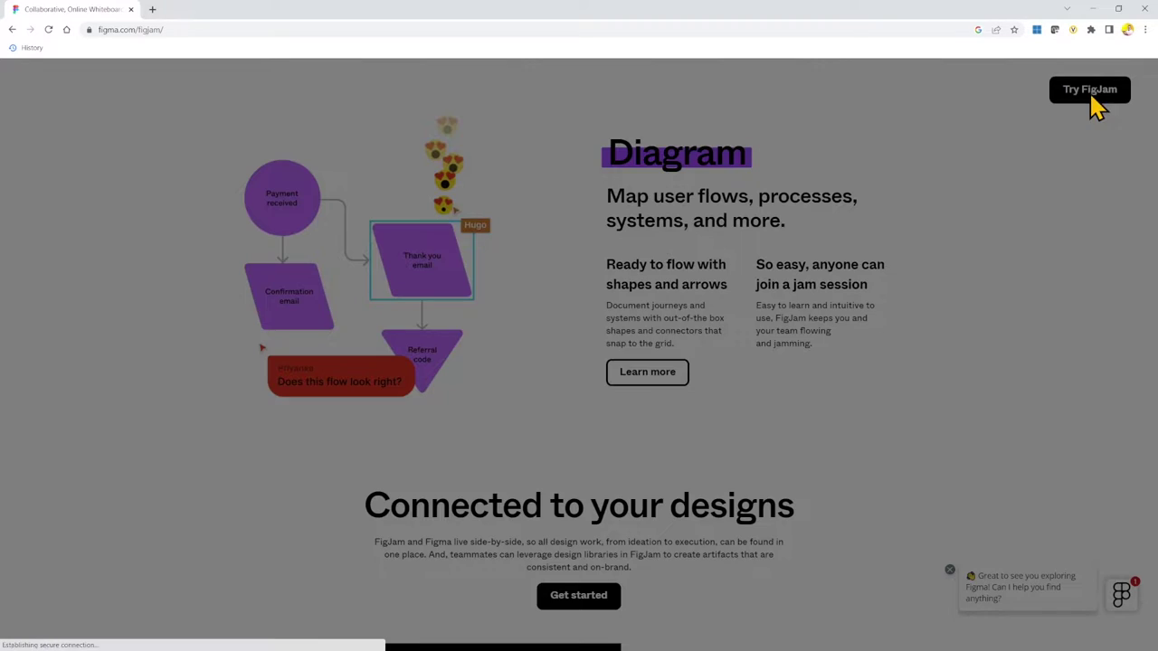
pyautogui.click(1090, 90)
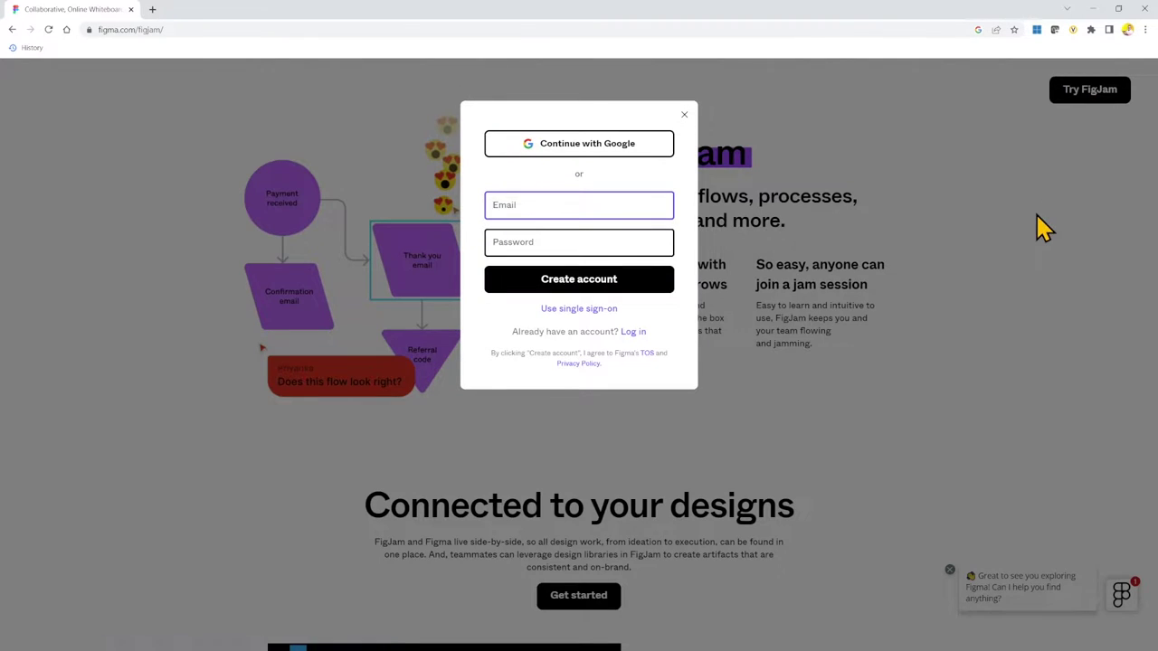
# Sign up for FigJam with a Google account to reach the plan choice.
pyautogui.click(590, 147)
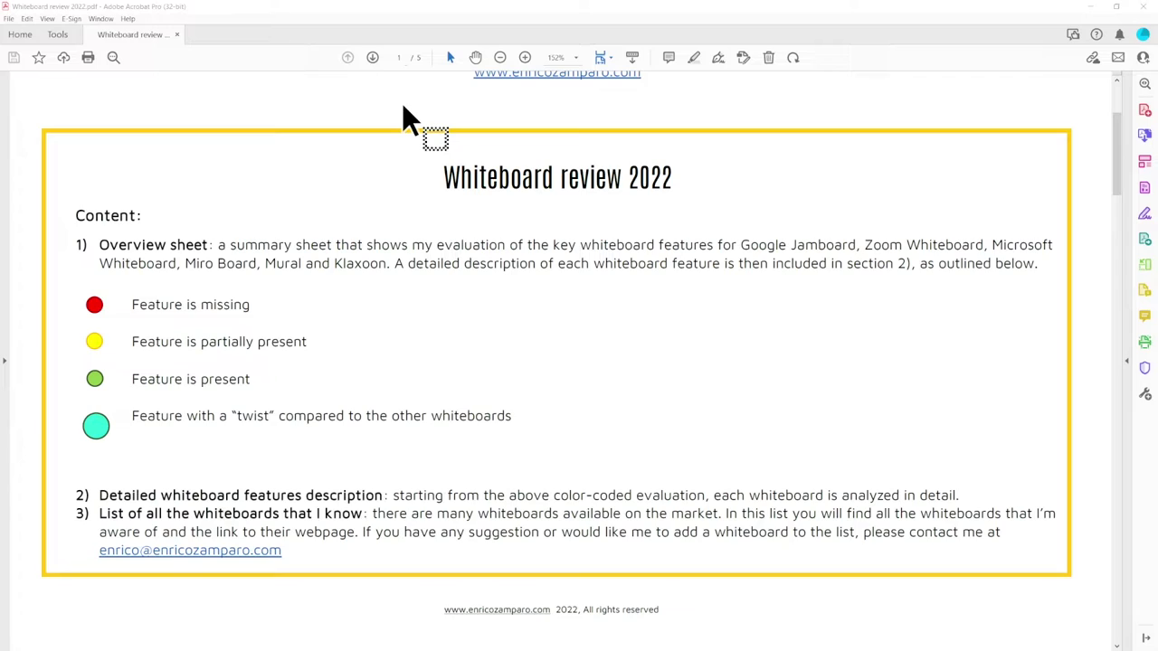
# Scroll Whiteboard review 2022.pdf down to the colour-coded six-app comparison table.
pyautogui.scroll(-5, 405, 109)
pyautogui.scroll(-10, 403, 107)
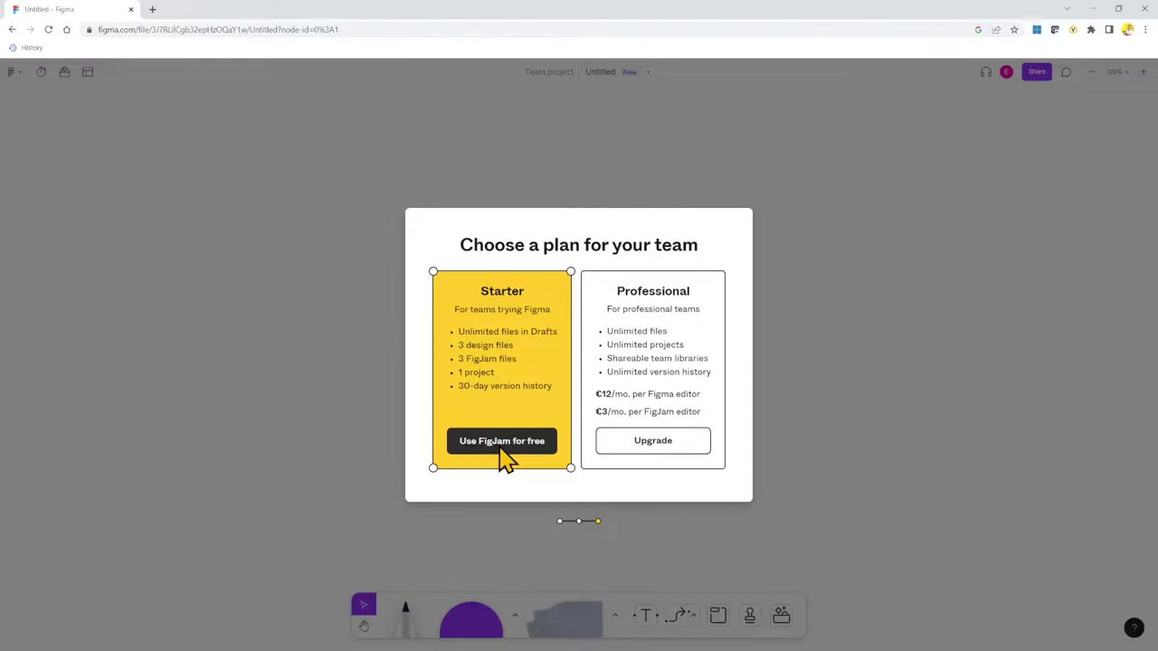
# Choose the free Starter plan and browse Diagramming and Planning & roadmapping templates.
pyautogui.click(504, 460)
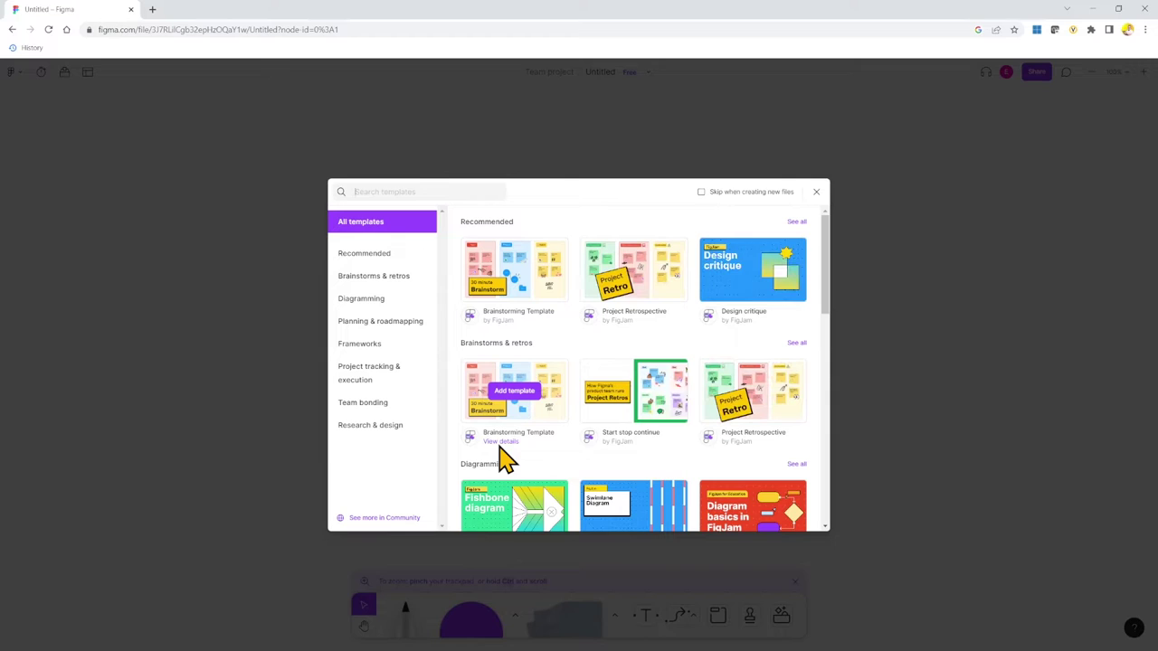
pyautogui.click(361, 299)
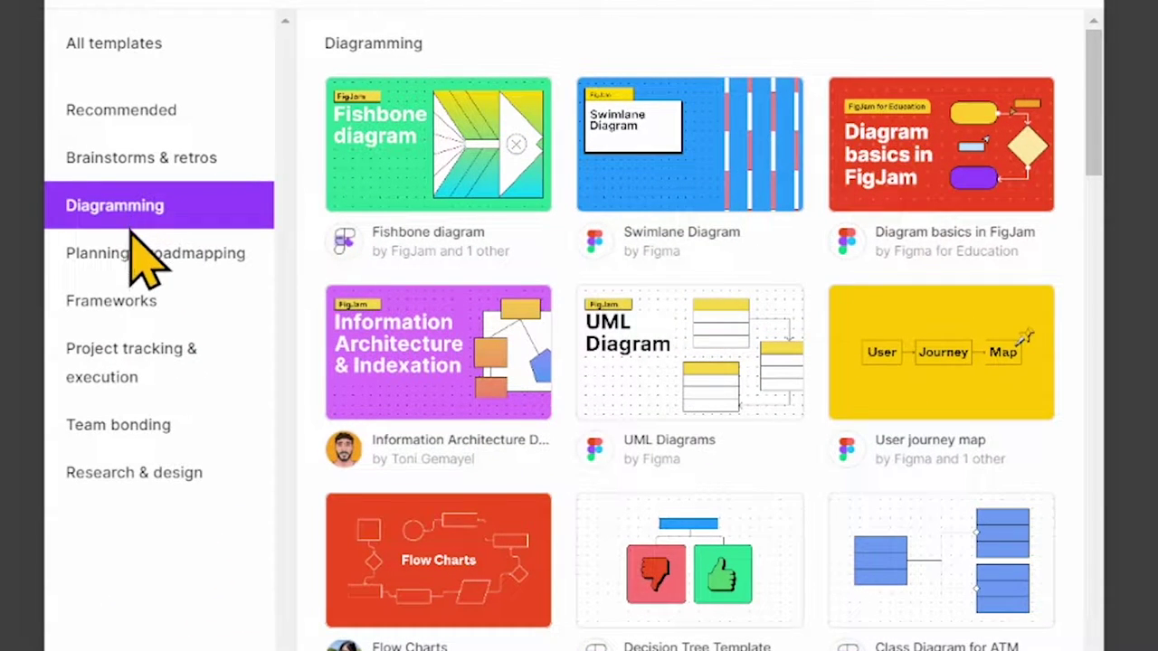
pyautogui.click(134, 252)
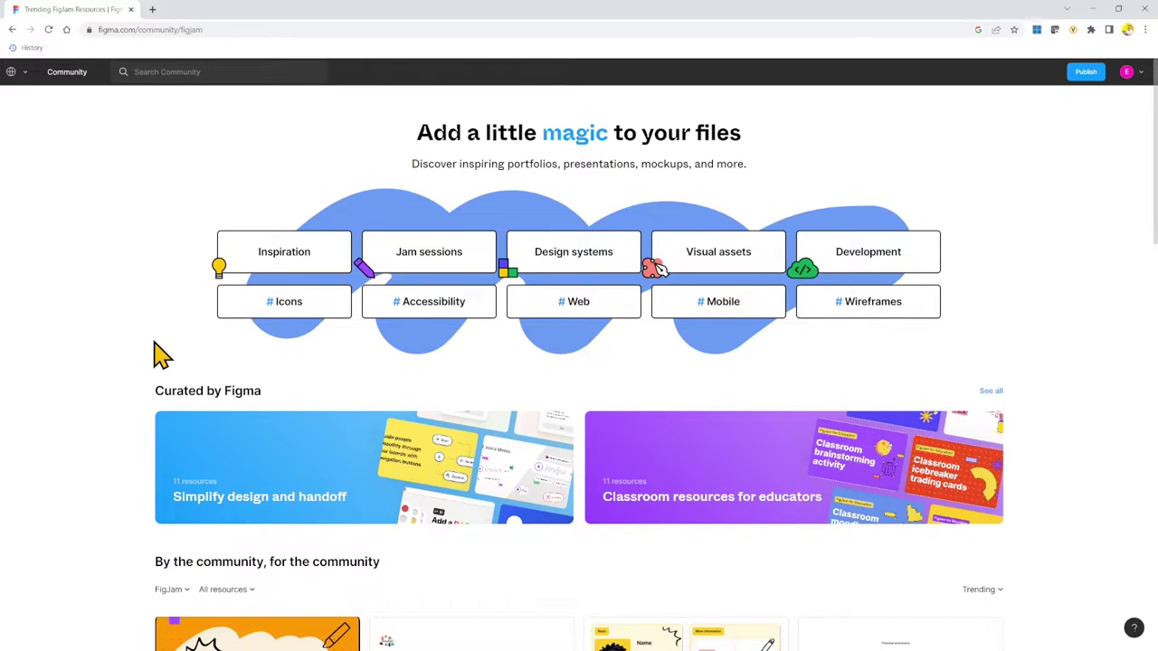
# Scroll through the Community resources, then return to the blank board with the marker active.
pyautogui.scroll(-3, 158, 354)
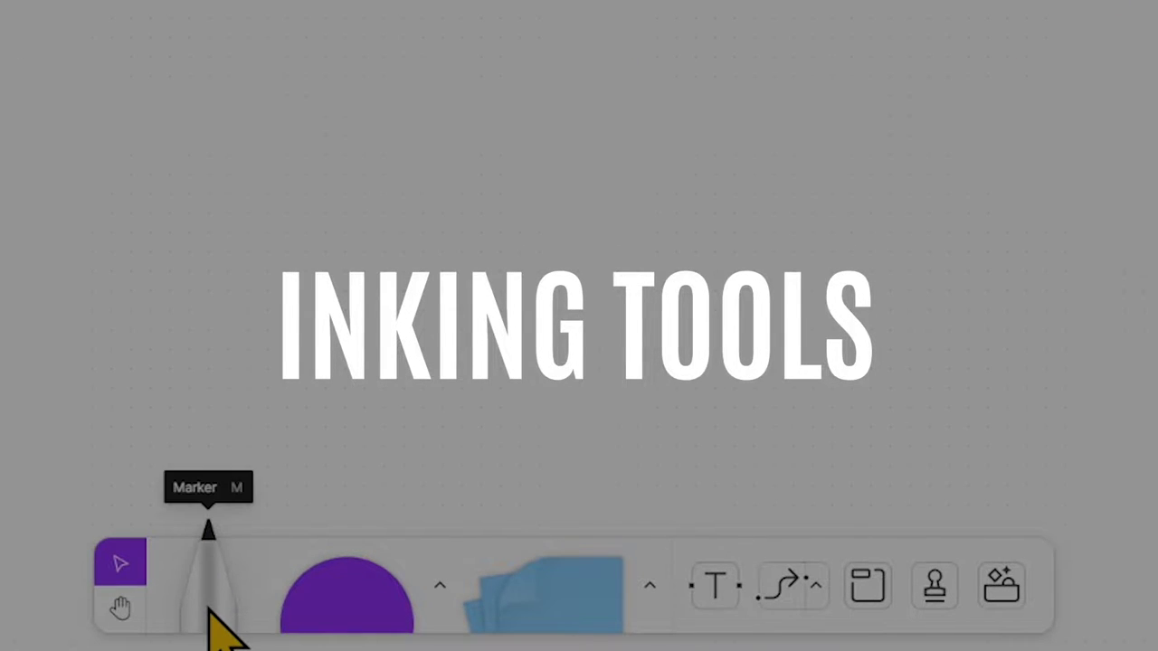
pyautogui.click(211, 606)
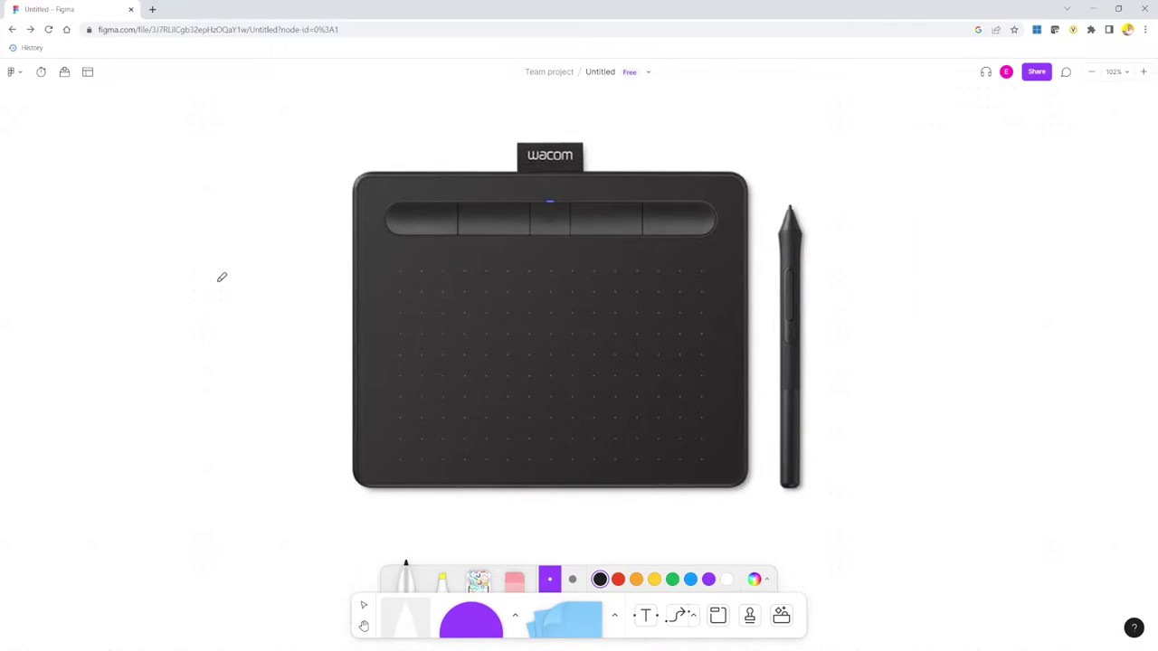
# Handwrite 'Drawing' with the marker and draw a thick cloud around it.
pyautogui.moveTo(207, 269)
pyautogui.mouseDown()
pyautogui.moveTo(233, 287)
pyautogui.moveTo(312, 274)
pyautogui.moveTo(353, 296)
pyautogui.mouseUp()
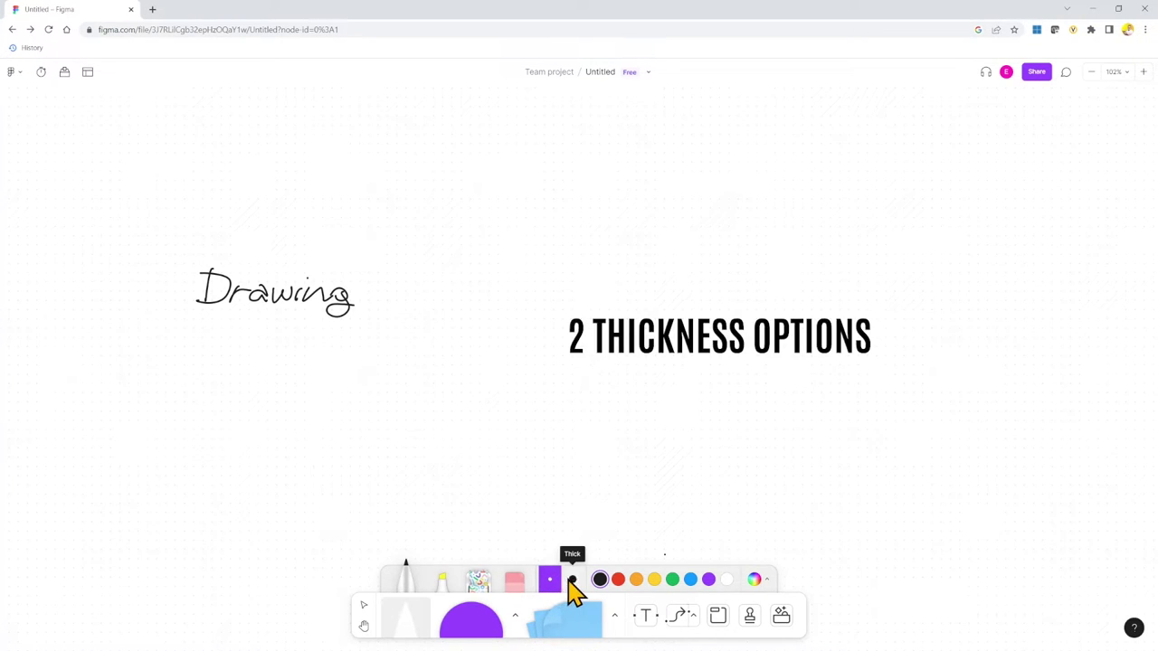
pyautogui.click(571, 580)
pyautogui.moveTo(201, 246)
pyautogui.mouseDown()
pyautogui.moveTo(272, 250)
pyautogui.moveTo(317, 235)
pyautogui.moveTo(341, 248)
pyautogui.moveTo(354, 326)
pyautogui.moveTo(154, 287)
pyautogui.moveTo(201, 246)
pyautogui.mouseUp()
# Write '8 preset colours' below the cloud in red, purple and green thin ink.
pyautogui.click(618, 579)
pyautogui.moveTo(217, 375)
pyautogui.mouseDown()
pyautogui.moveTo(206, 407)
pyautogui.moveTo(452, 398)
pyautogui.mouseUp()
pyautogui.click(549, 579)
pyautogui.click(709, 579)
pyautogui.click(672, 579)
# Pick a custom gold ink colour and handwrite '8 CUSTOM' beneath.
pyautogui.click(754, 579)
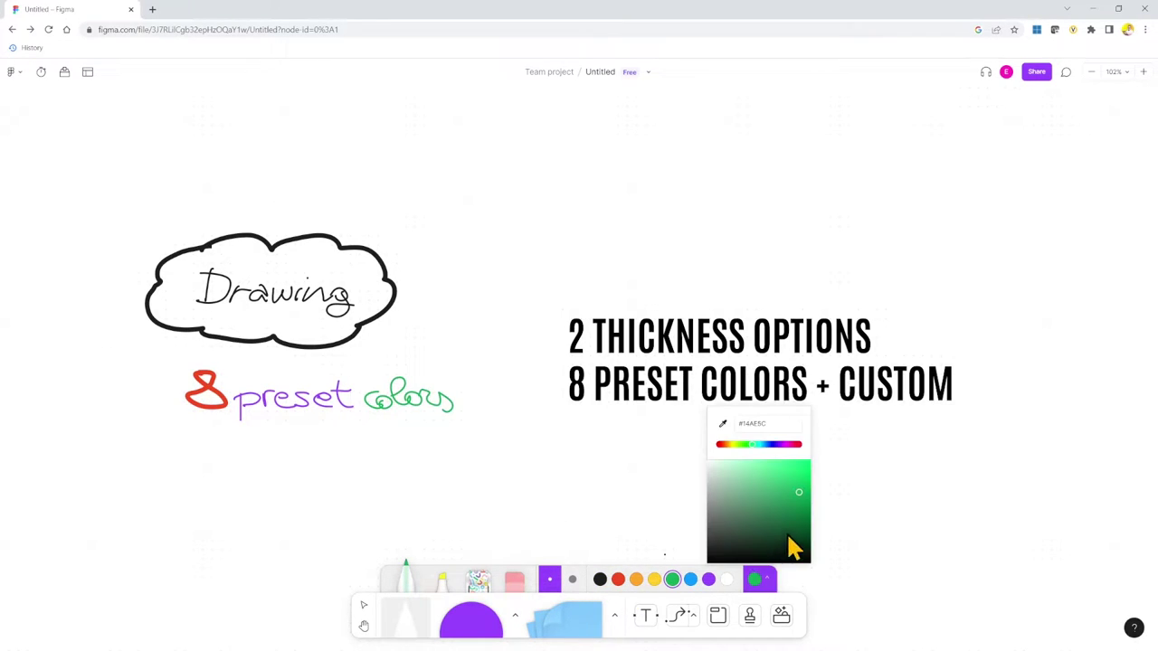
pyautogui.moveTo(793, 546)
pyautogui.mouseDown()
pyautogui.moveTo(804, 520)
pyautogui.moveTo(778, 506)
pyautogui.mouseUp()
pyautogui.moveTo(229, 447); pyautogui.dragTo(230, 449)
pyautogui.moveTo(272, 454)
pyautogui.mouseDown()
pyautogui.moveTo(274, 465)
pyautogui.moveTo(297, 449)
pyautogui.mouseUp()
pyautogui.moveTo(316, 450); pyautogui.dragTo(301, 468)
pyautogui.moveTo(309, 450); pyautogui.dragTo(332, 450)
pyautogui.moveTo(322, 452); pyautogui.dragTo(322, 470)
pyautogui.moveTo(349, 451); pyautogui.dragTo(395, 469)
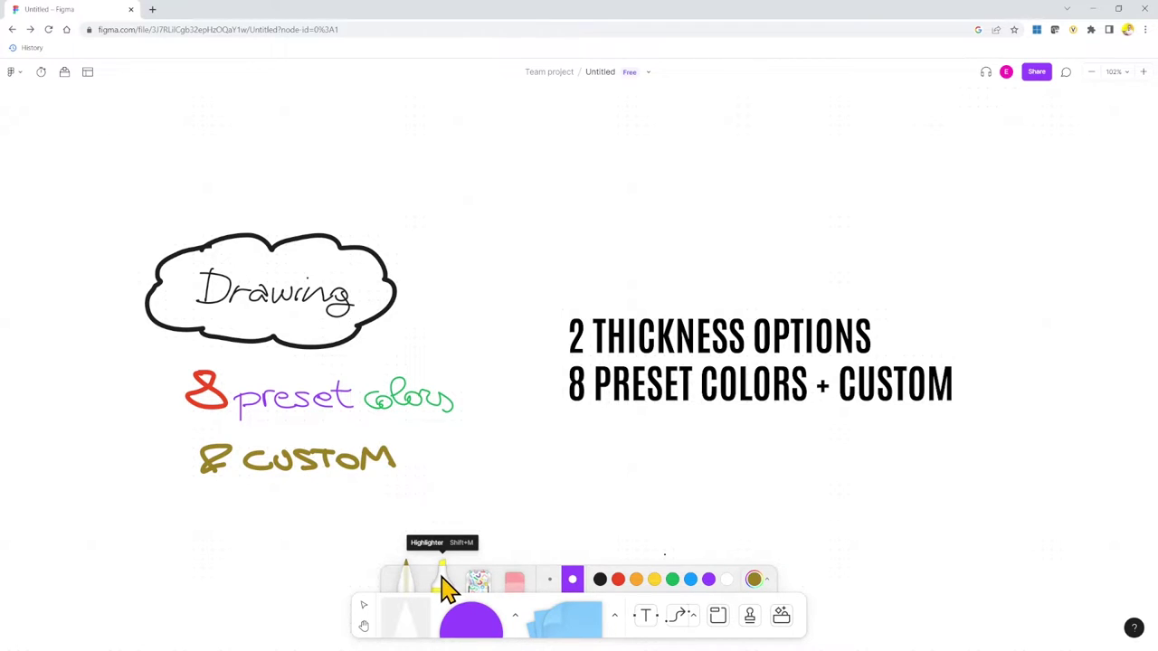
# Highlight '8 preset colours' yellow, '8 CUSTOM' orange and the Drawing cloud cyan.
pyautogui.click(443, 584)
pyautogui.moveTo(150, 391); pyautogui.dragTo(509, 412)
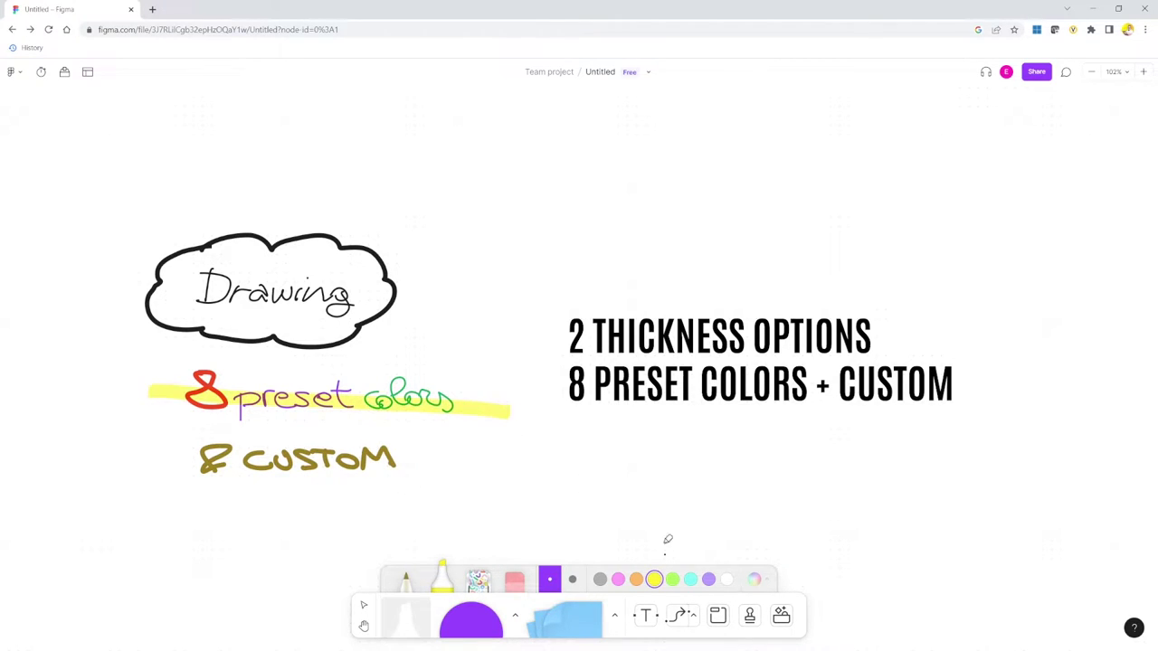
pyautogui.click(573, 581)
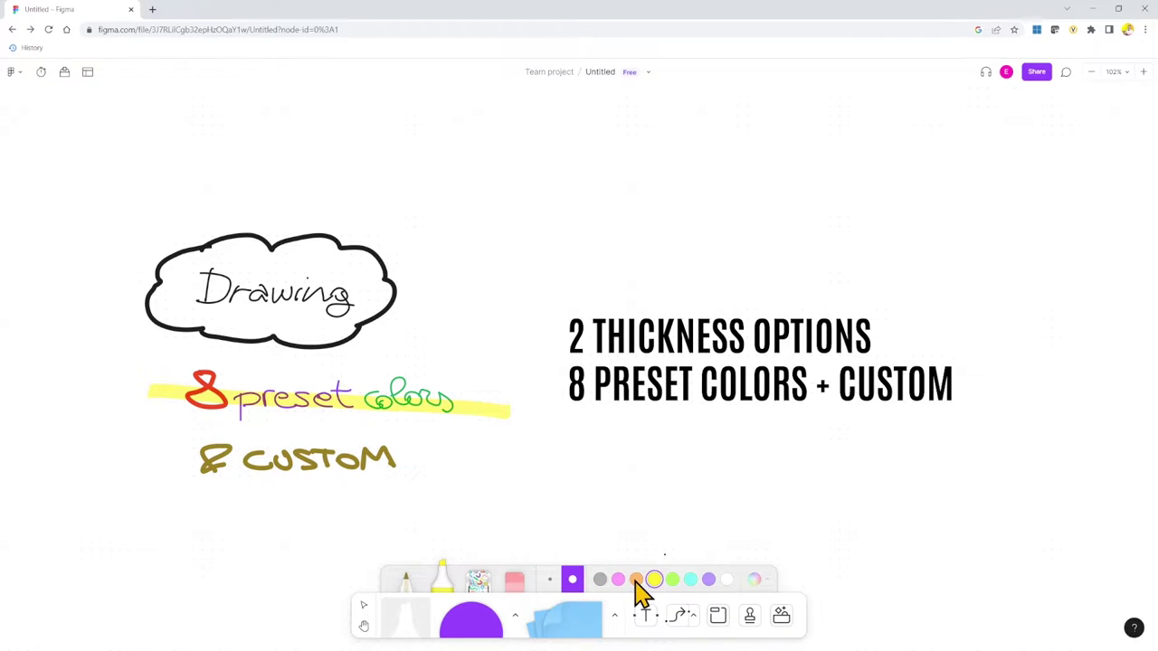
pyautogui.click(636, 581)
pyautogui.moveTo(174, 467); pyautogui.dragTo(468, 475)
pyautogui.click(691, 580)
pyautogui.moveTo(163, 237)
pyautogui.mouseDown()
pyautogui.moveTo(389, 246)
pyautogui.moveTo(208, 340)
pyautogui.moveTo(152, 272)
pyautogui.mouseUp()
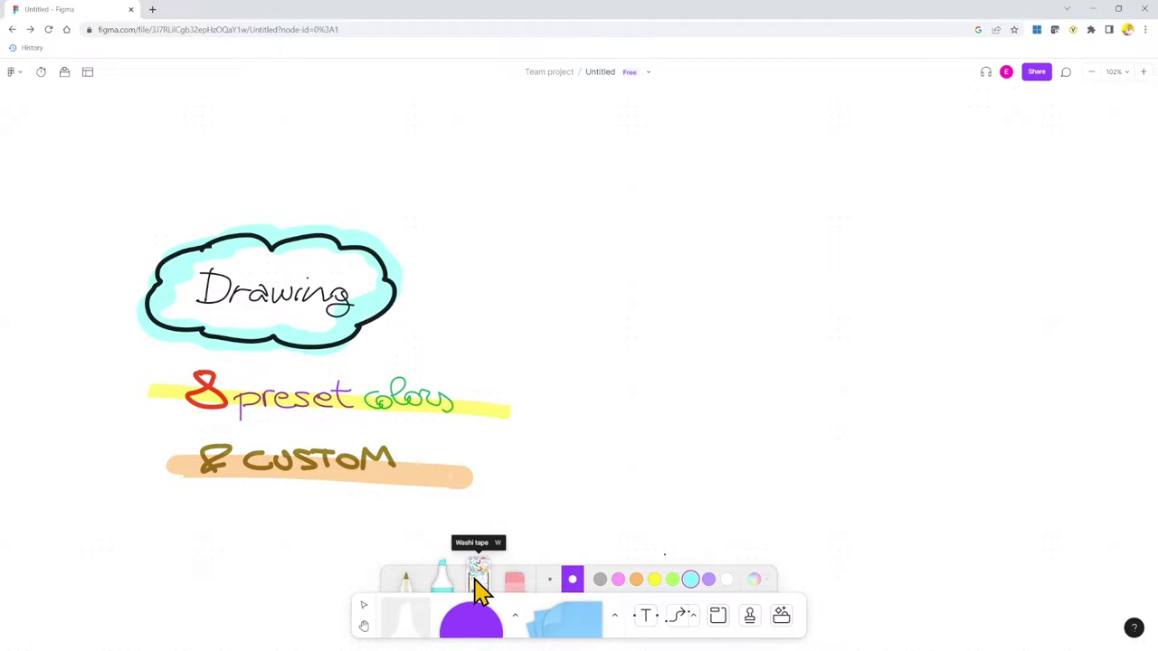
# Lay washi tape: two patterned strips at right, starry under CUSTOM, floral over the cloud.
pyautogui.click(479, 584)
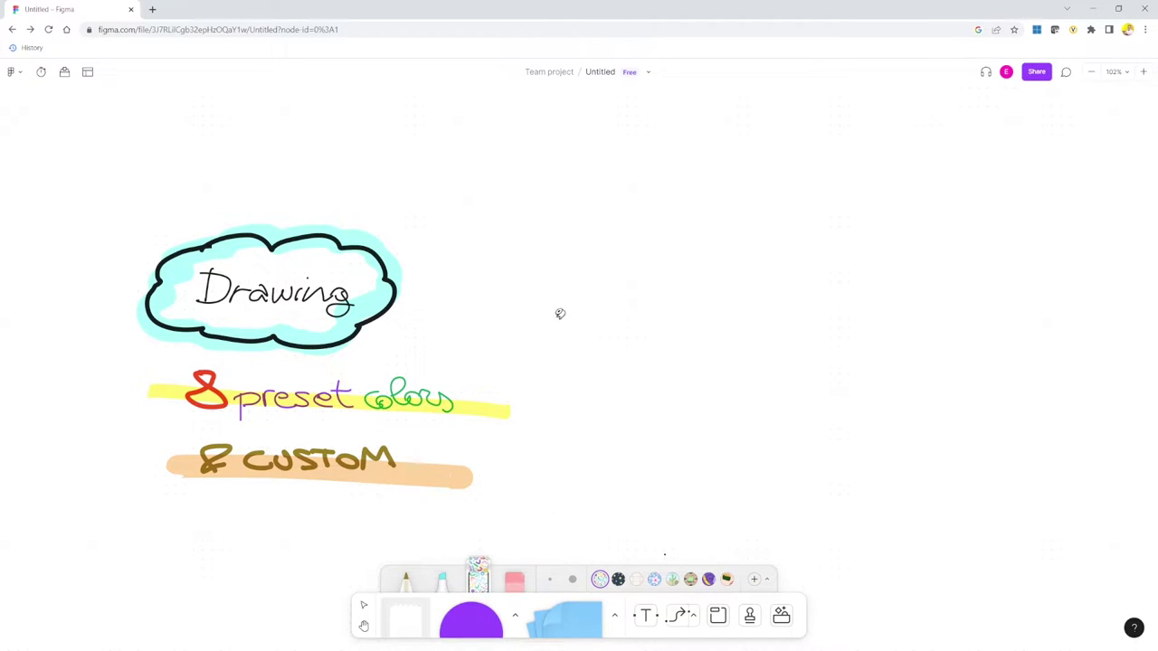
pyautogui.moveTo(476, 322); pyautogui.dragTo(801, 290)
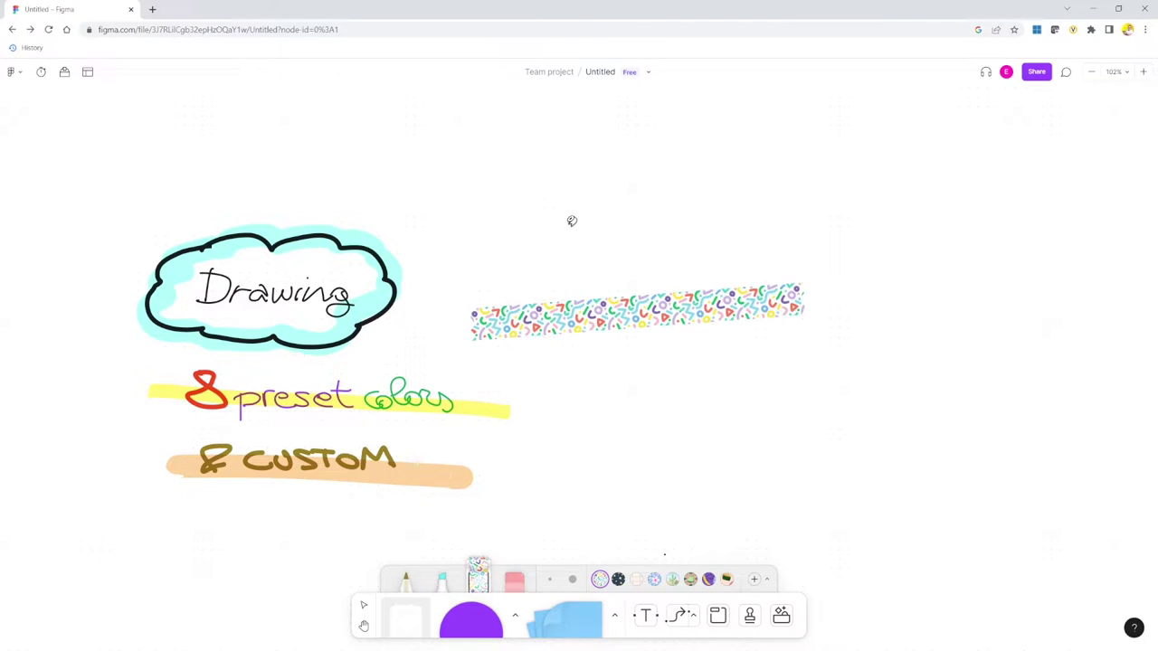
pyautogui.moveTo(564, 215); pyautogui.dragTo(757, 387)
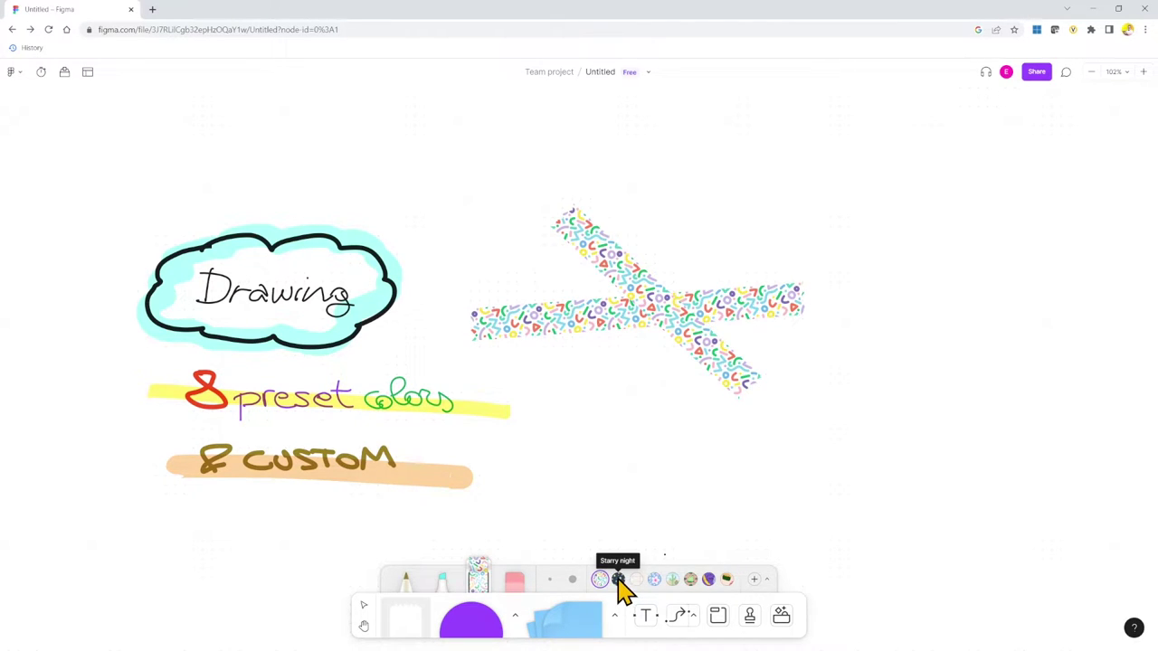
pyautogui.click(618, 579)
pyautogui.moveTo(190, 490); pyautogui.dragTo(447, 490)
pyautogui.click(654, 579)
pyautogui.moveTo(163, 258); pyautogui.dragTo(271, 222)
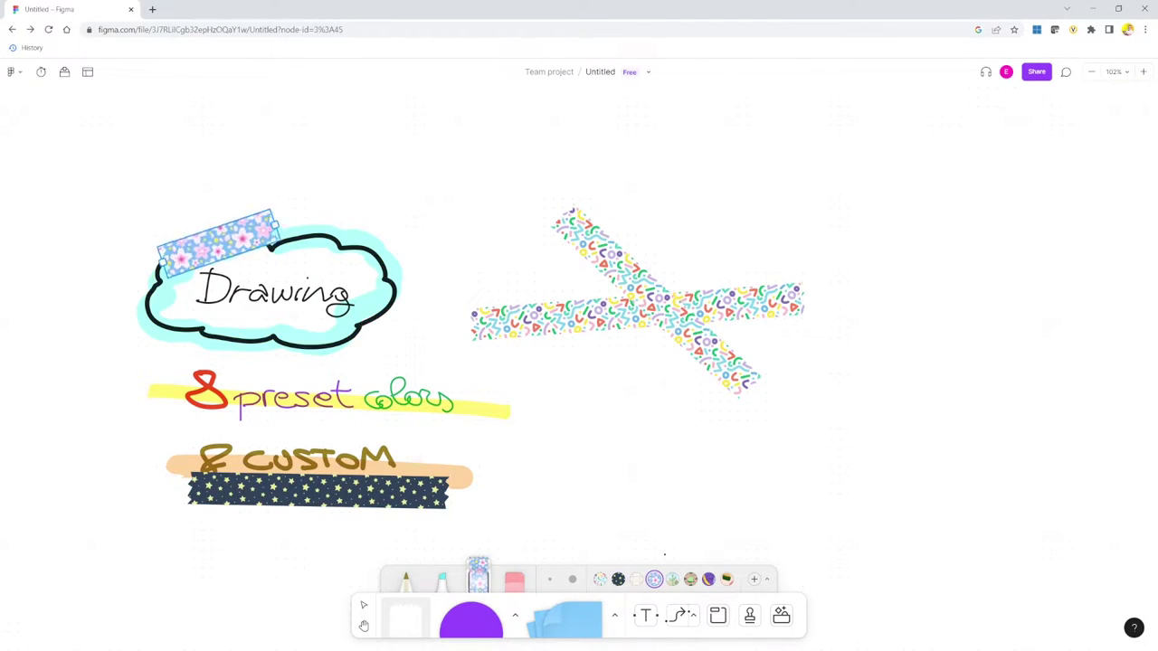
# Erase part of the yellow highlight, undo it, then erase the diagonal tape strip.
pyautogui.click(514, 579)
pyautogui.moveTo(510, 410); pyautogui.dragTo(436, 406)
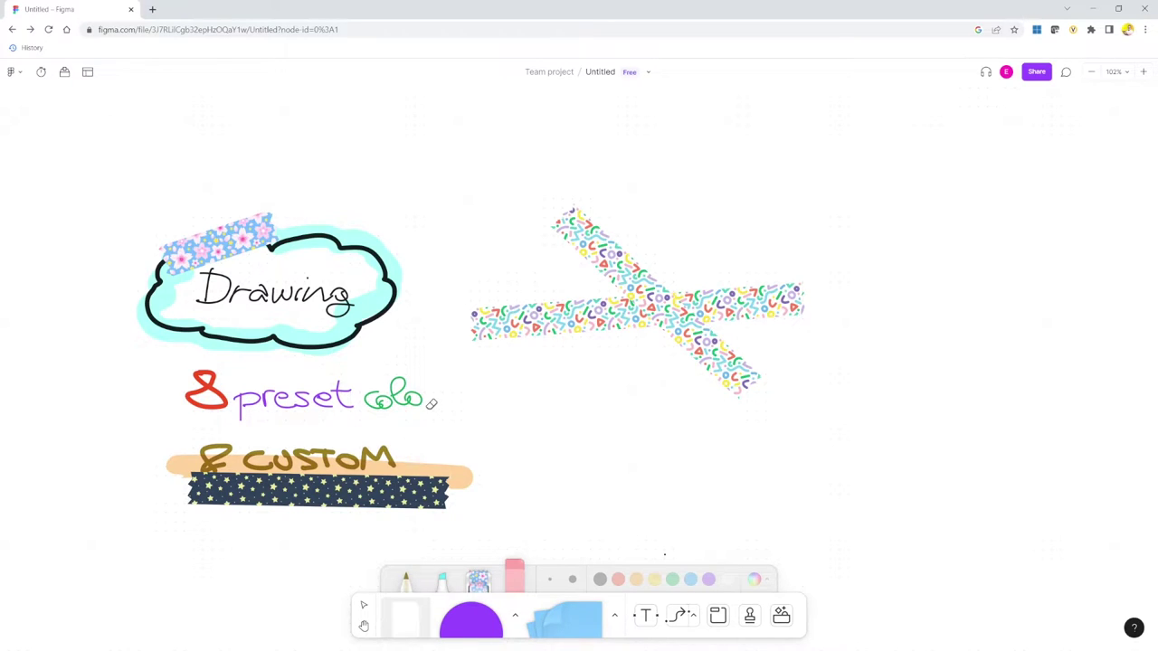
pyautogui.hotkey('ctrl', 'z')
pyautogui.hotkey('ctrl', 'z')
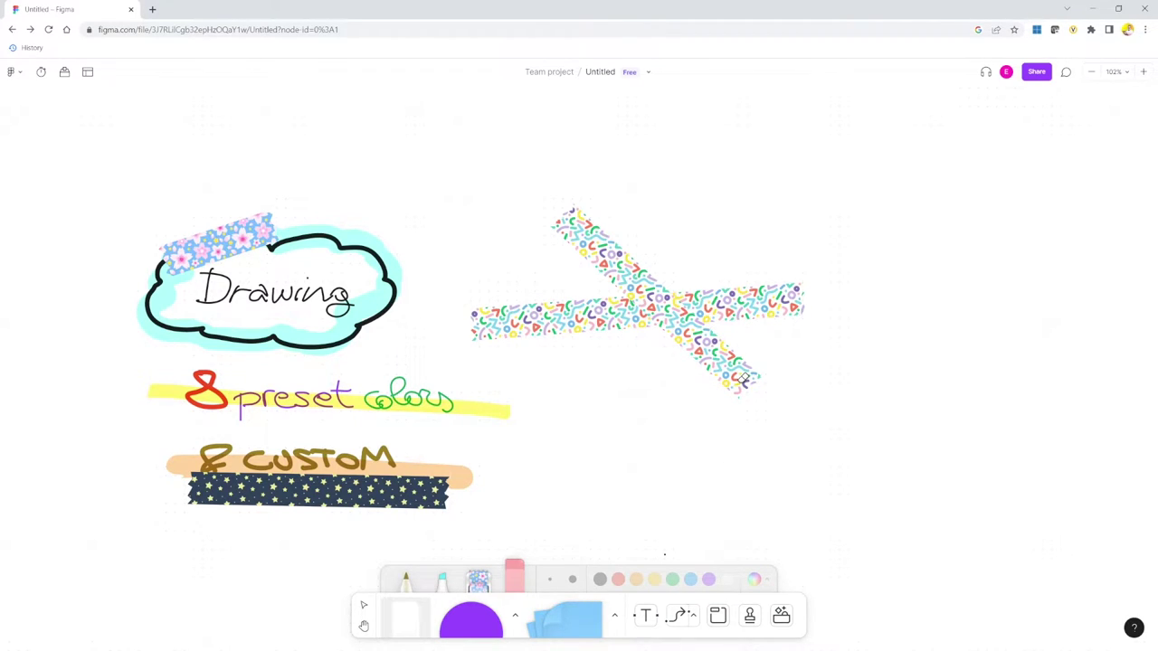
pyautogui.click(746, 379)
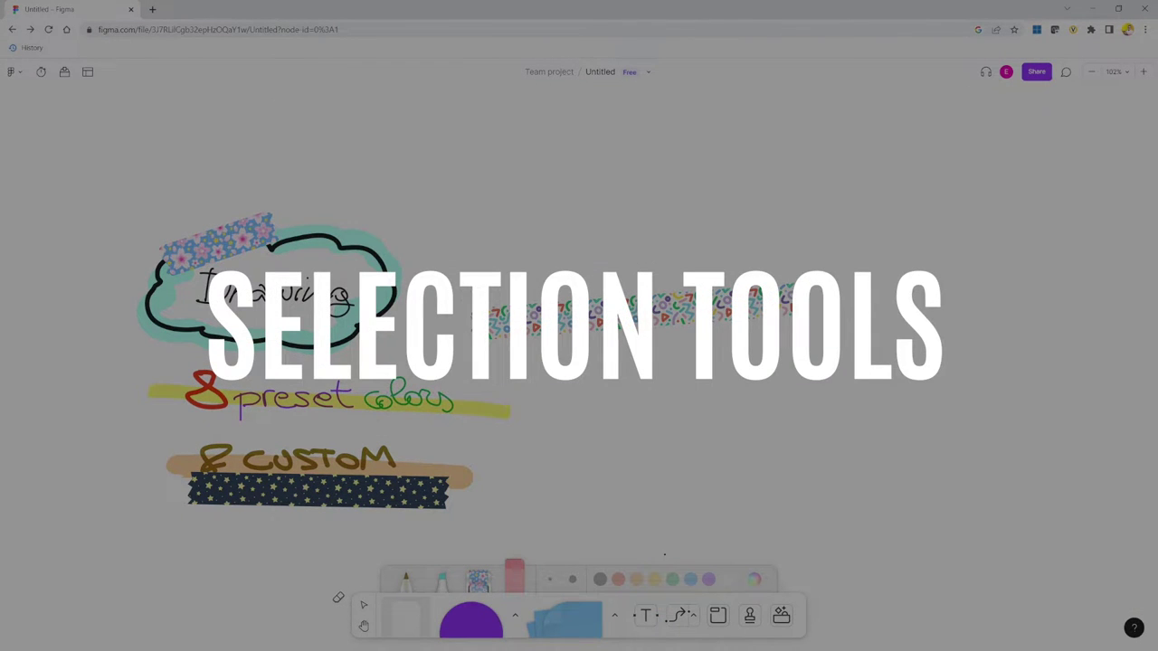
# Move and lengthen the confetti tape, and straighten the yellow highlight behind '8 preset colours'.
pyautogui.click(366, 606)
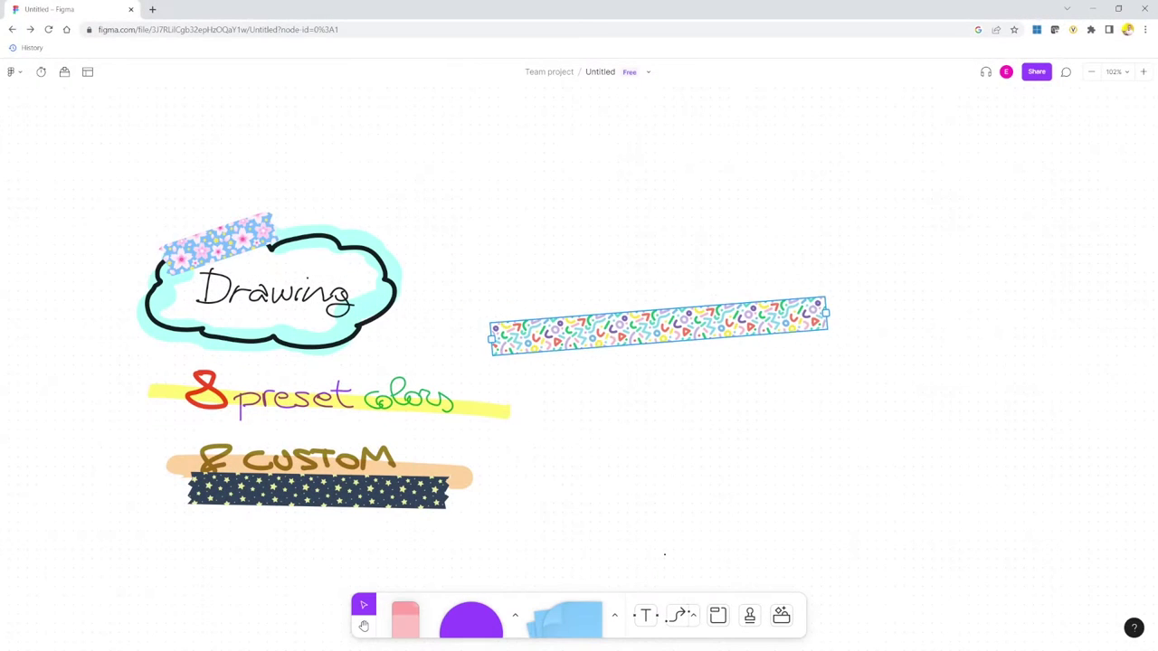
pyautogui.moveTo(658, 327)
pyautogui.mouseDown()
pyautogui.moveTo(708, 320)
pyautogui.moveTo(687, 278)
pyautogui.moveTo(676, 307)
pyautogui.moveTo(665, 303)
pyautogui.moveTo(709, 291)
pyautogui.mouseUp()
pyautogui.click(434, 407)
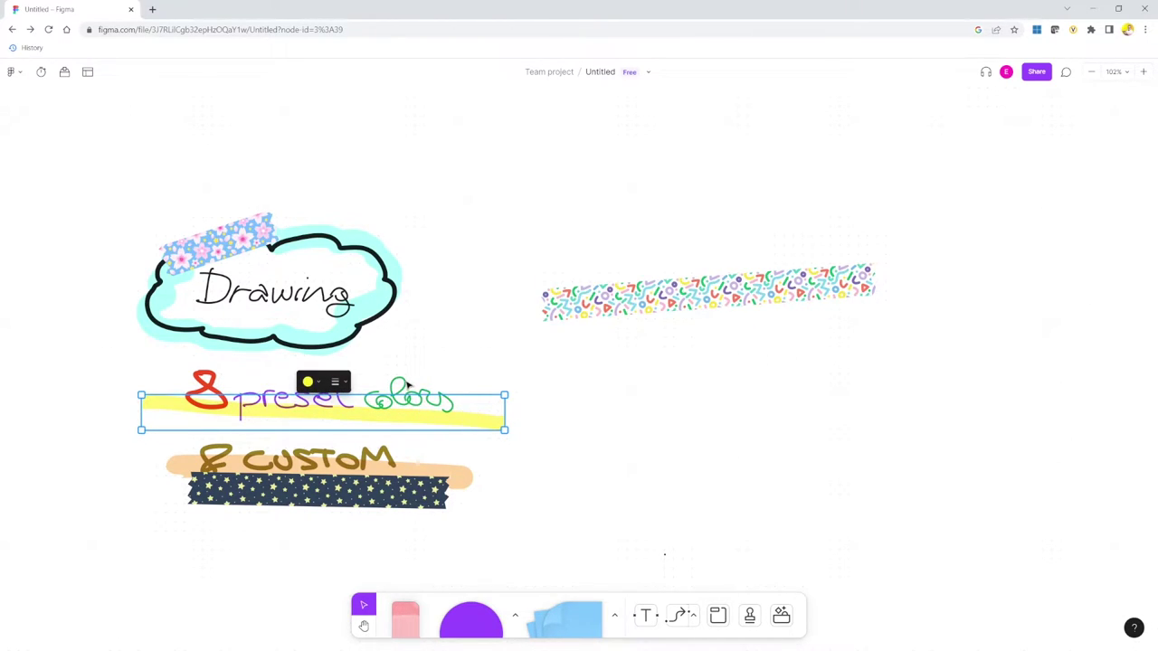
pyautogui.click(407, 388)
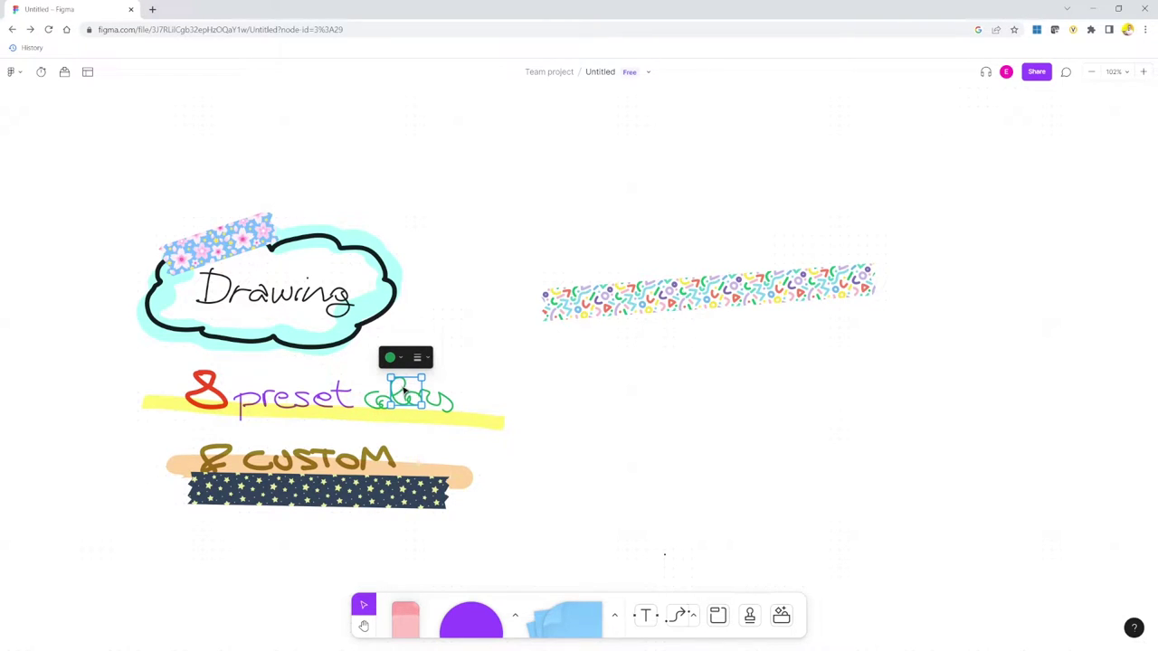
pyautogui.click(708, 292)
pyautogui.moveTo(874, 278); pyautogui.dragTo(912, 276)
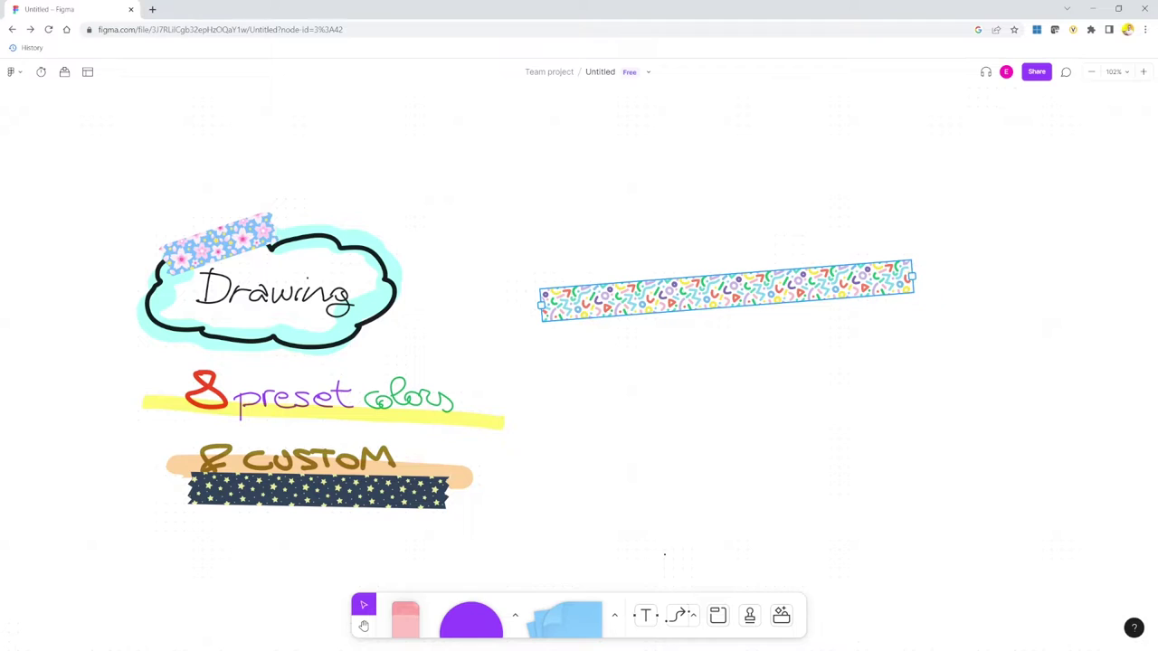
pyautogui.click(479, 418)
pyautogui.moveTo(504, 425)
pyautogui.mouseDown()
pyautogui.moveTo(517, 507)
pyautogui.moveTo(493, 272)
pyautogui.moveTo(362, 222)
pyautogui.moveTo(554, 380)
pyautogui.moveTo(603, 359)
pyautogui.moveTo(472, 400)
pyautogui.mouseUp()
# Pan the canvas to empty space with the Hand tool, then return to selection.
pyautogui.press('h')
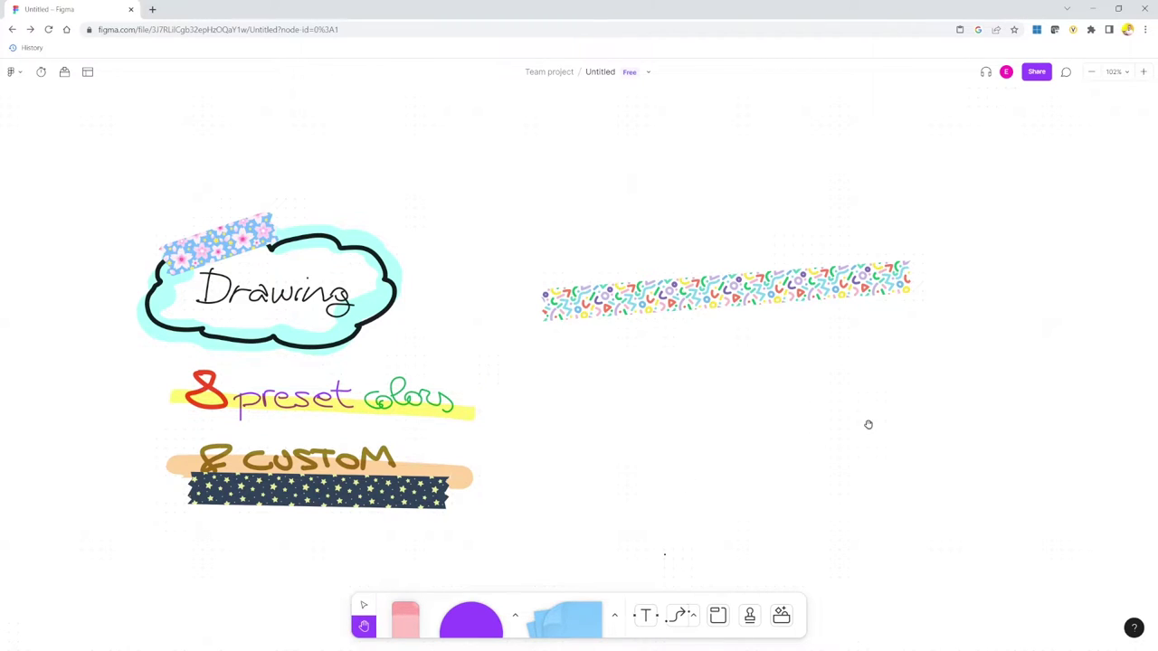
pyautogui.moveTo(897, 412); pyautogui.dragTo(253, 423)
pyautogui.hscroll(-10, 253, 424)
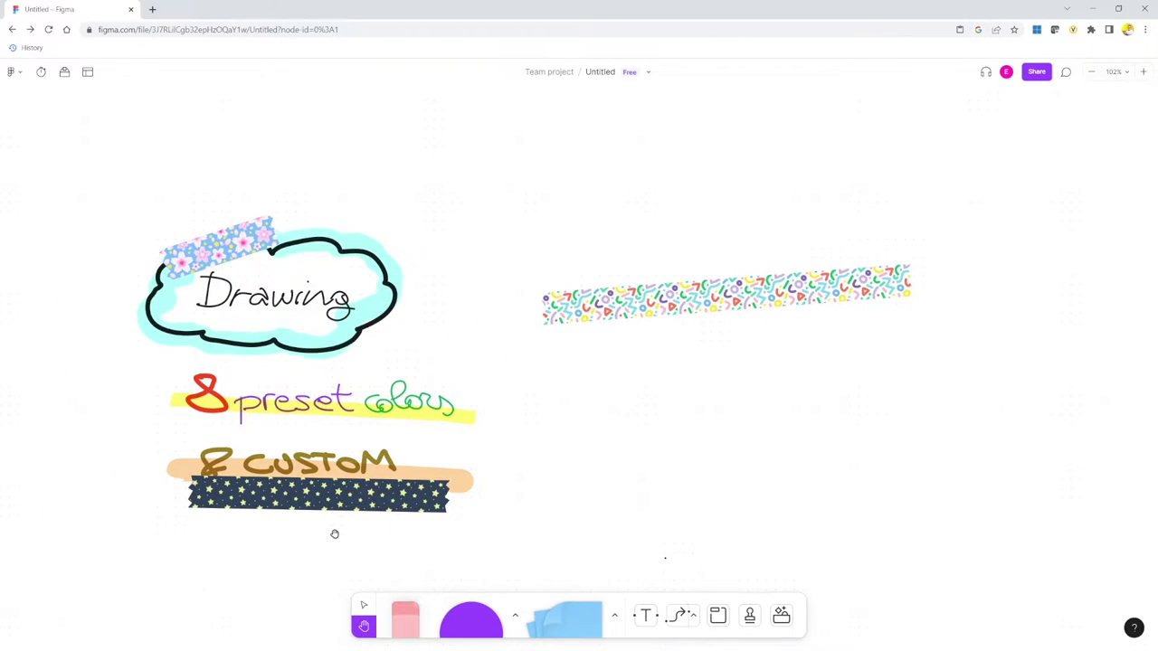
pyautogui.press('v')
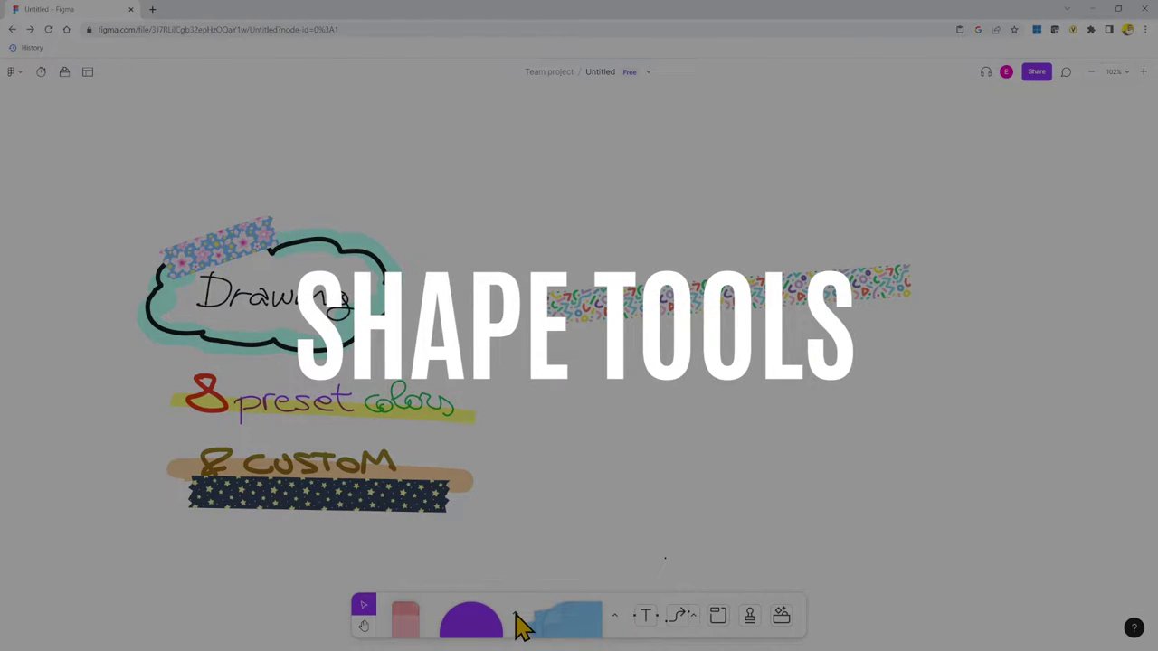
# Place a circle labelled 'TEXT' and fill it orange.
pyautogui.click(479, 620)
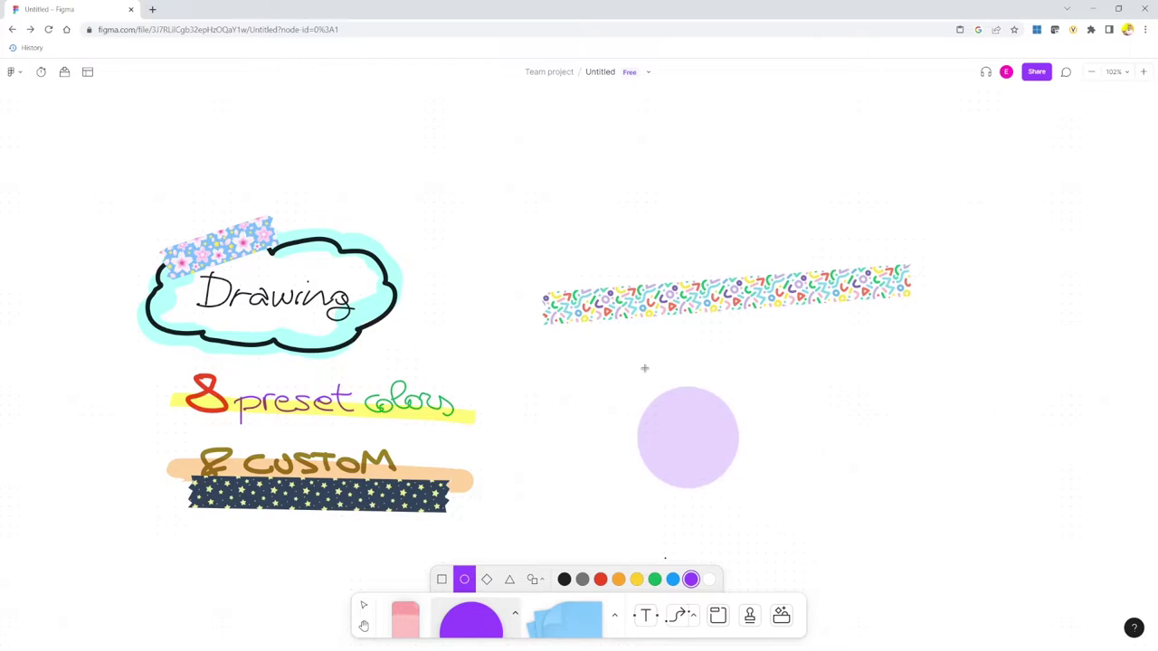
pyautogui.click(678, 372)
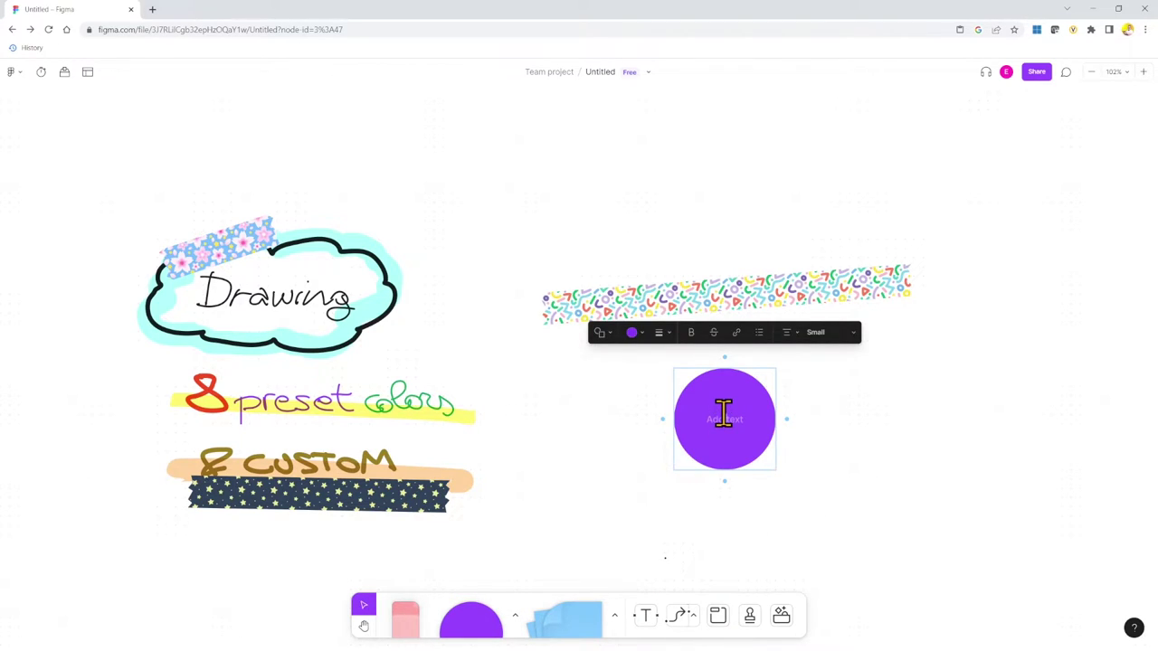
pyautogui.write('TEXT')
pyautogui.press('Escape')
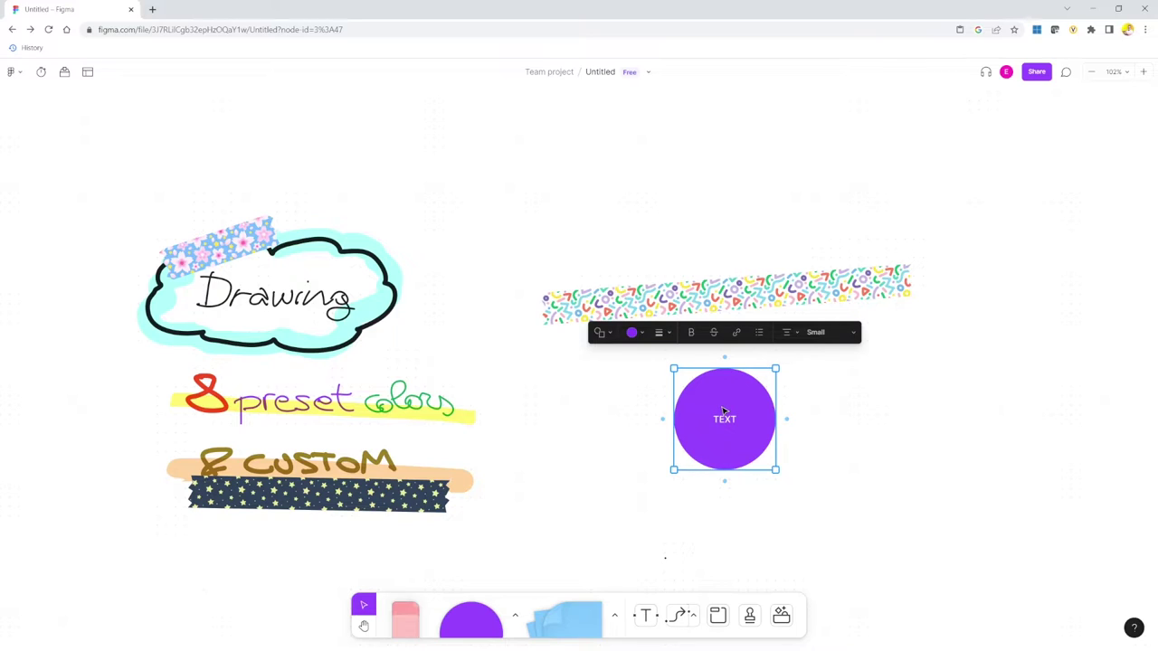
pyautogui.click(632, 332)
pyautogui.click(618, 289)
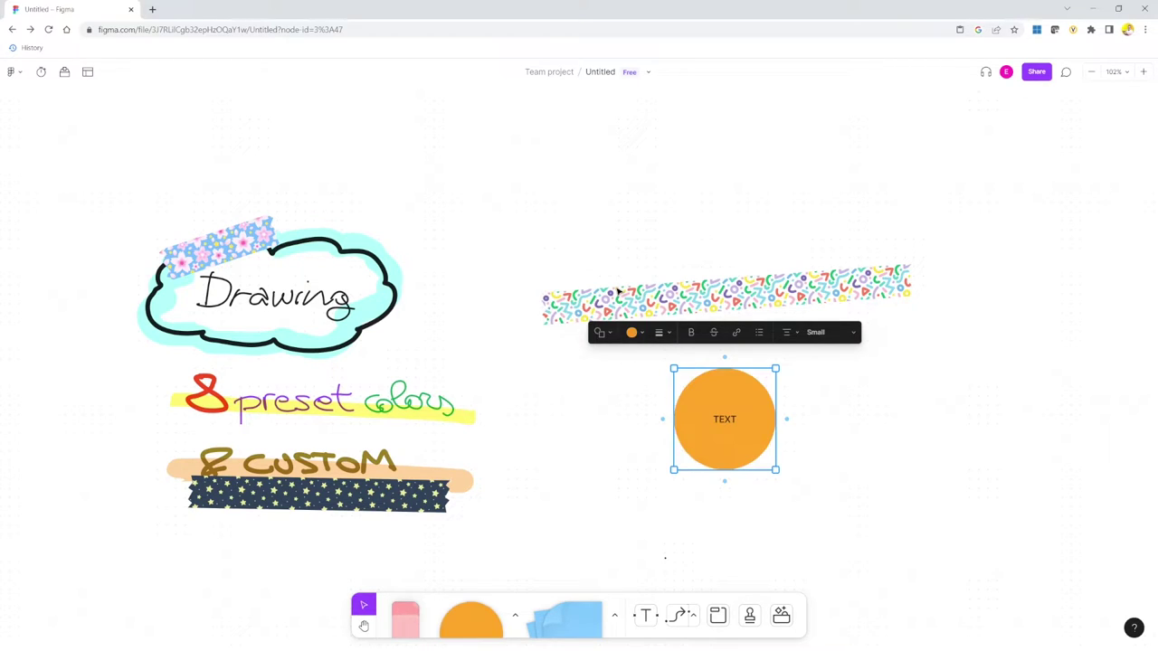
# Make the circle's TEXT bold, struck through and much larger.
pyautogui.click(637, 303)
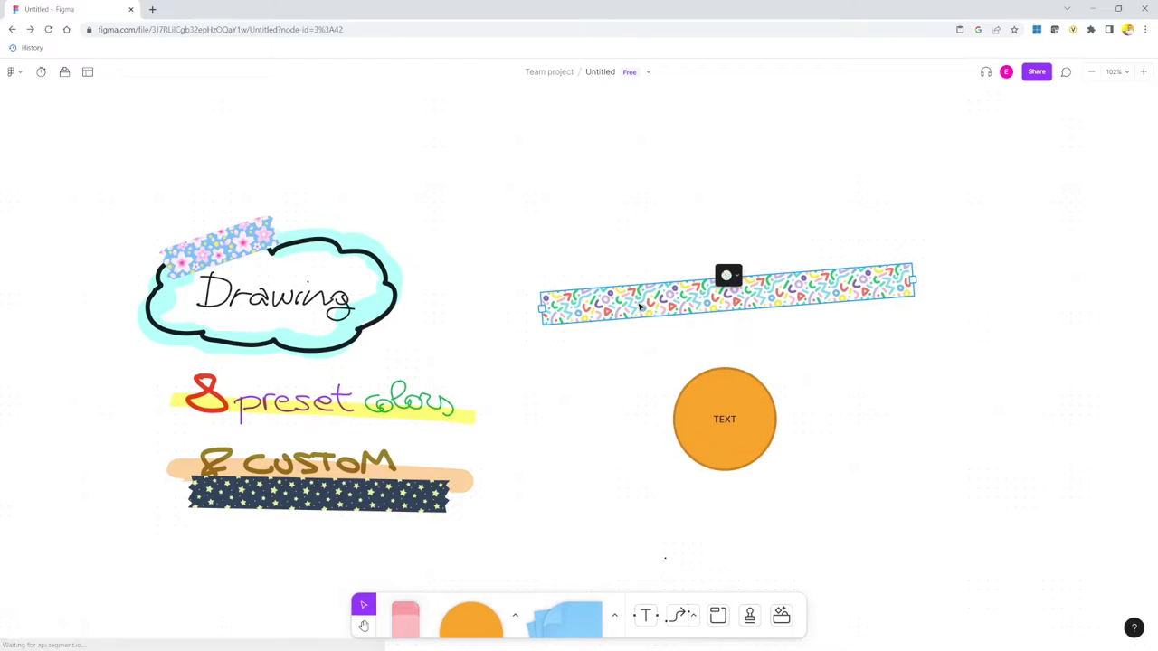
pyautogui.click(756, 437)
pyautogui.click(691, 332)
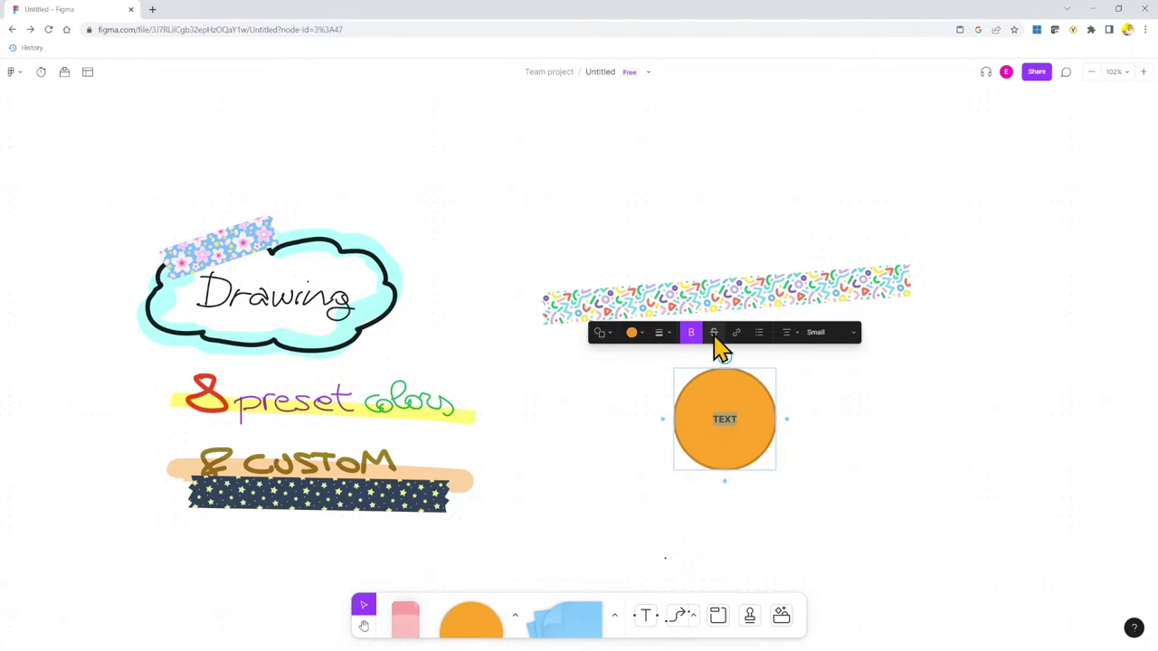
pyautogui.click(714, 332)
pyautogui.click(737, 333)
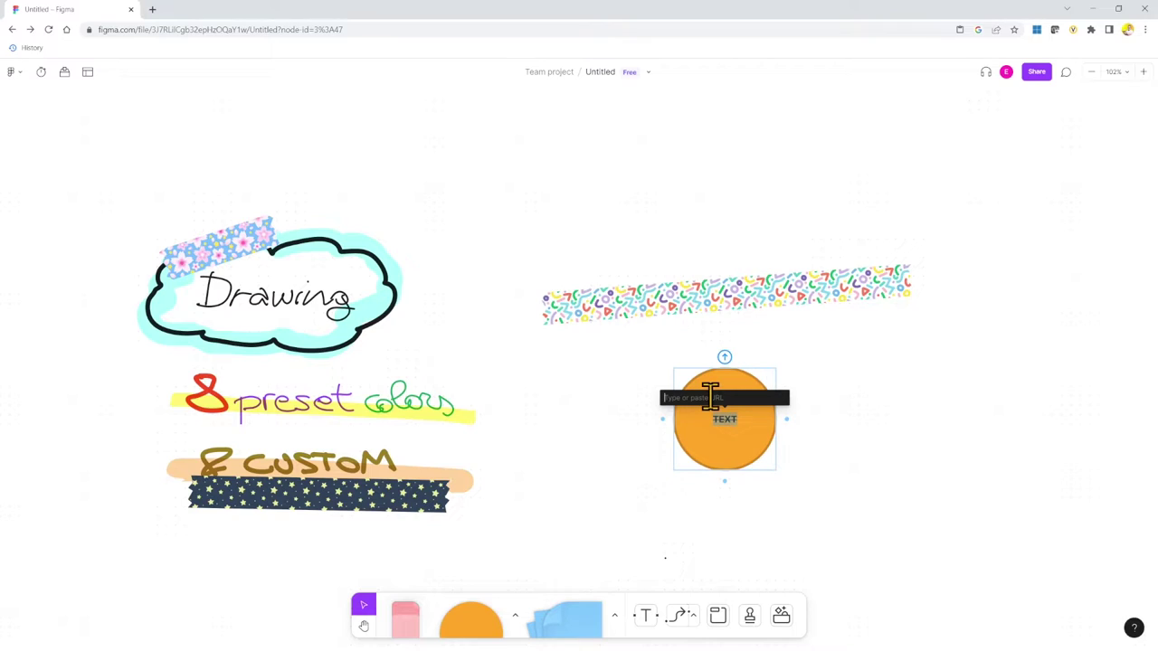
pyautogui.press('Escape')
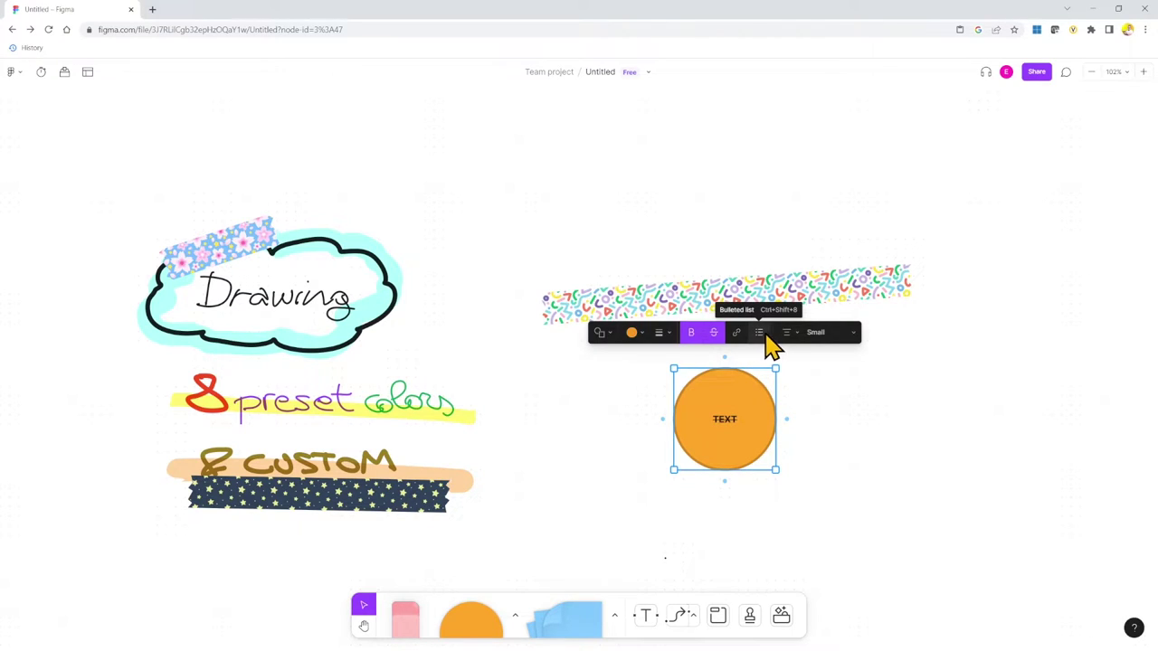
pyautogui.click(788, 335)
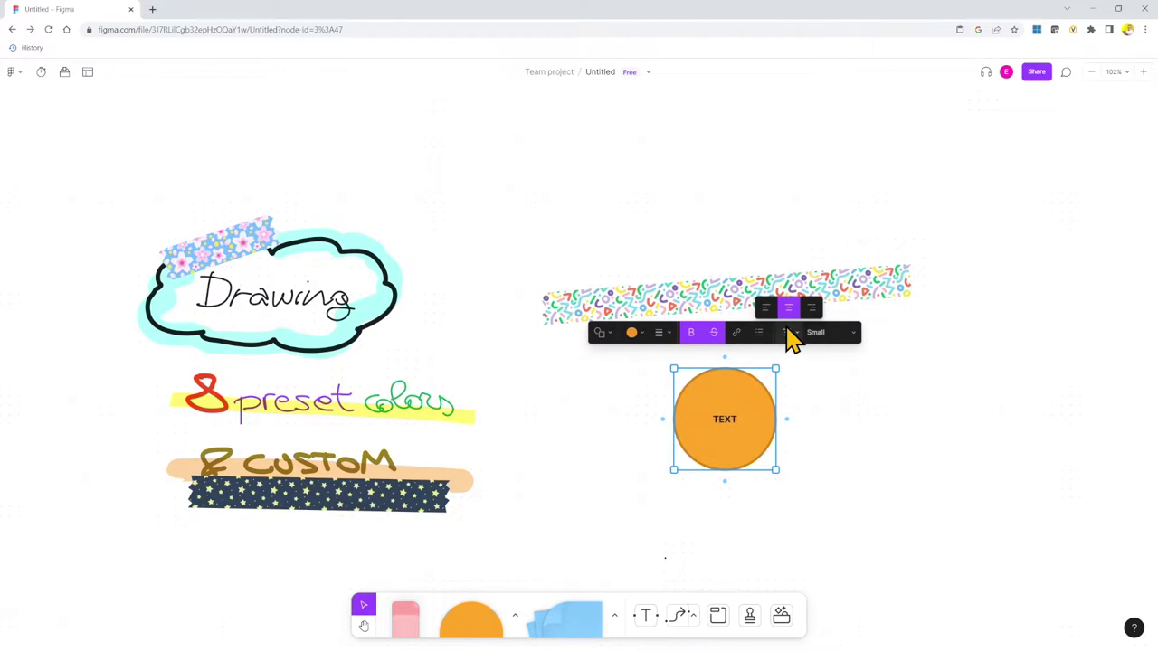
pyautogui.click(827, 332)
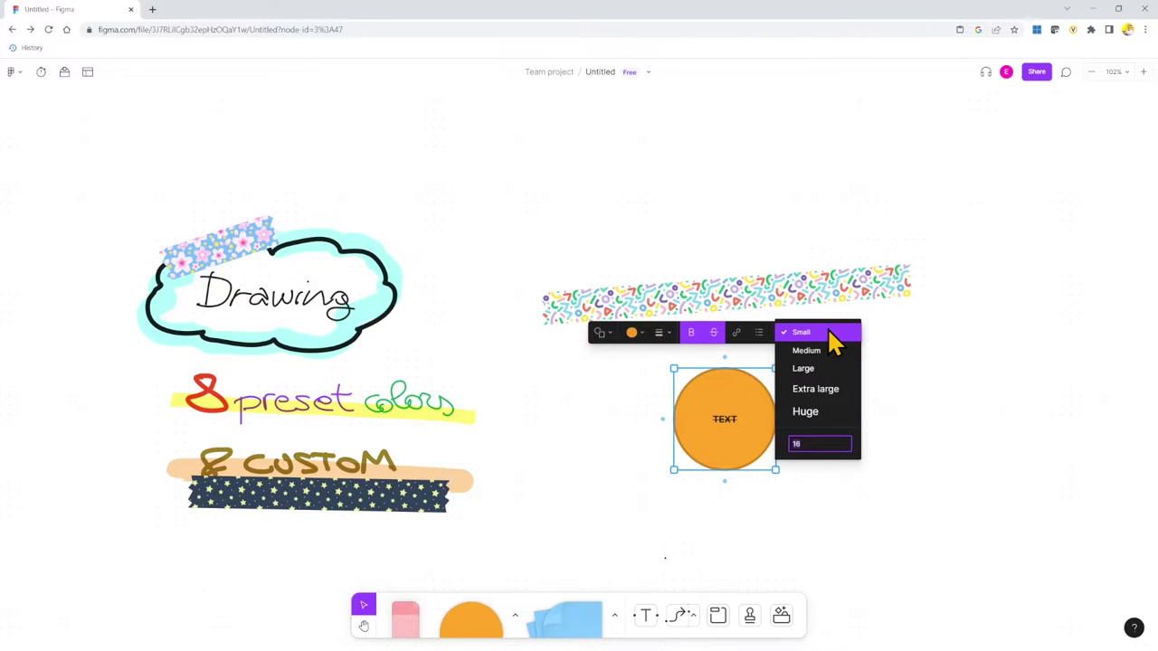
pyautogui.click(815, 389)
# Insert an orange cylinder and a file shape from the more-shapes flyout, making the file blue.
pyautogui.click(523, 624)
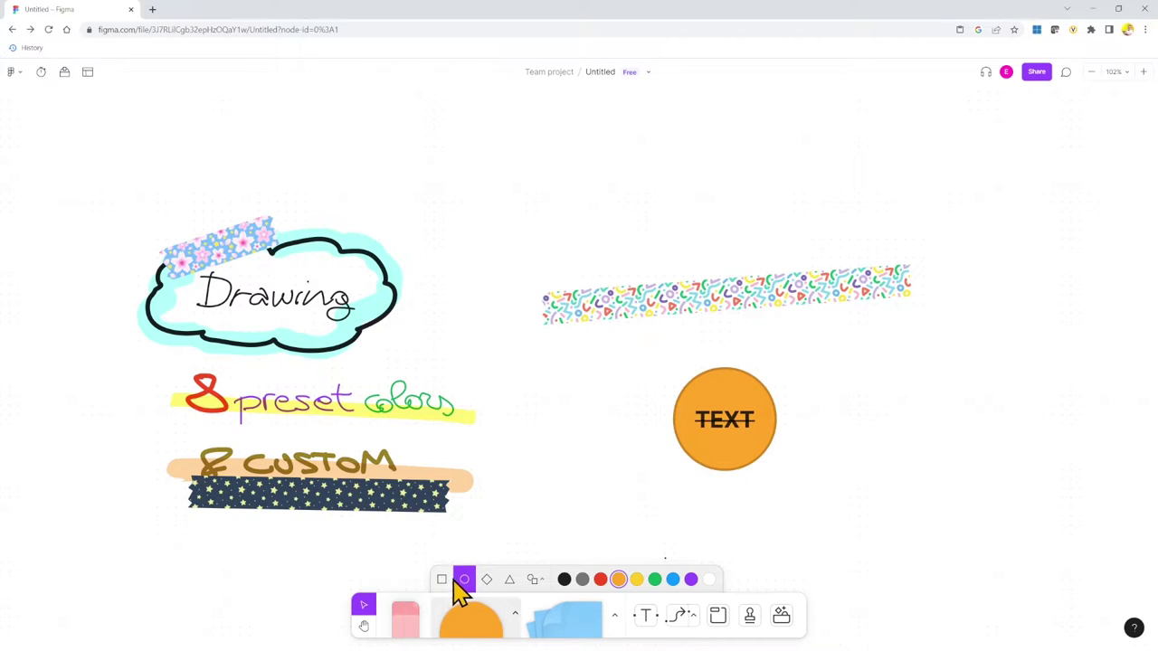
pyautogui.click(541, 580)
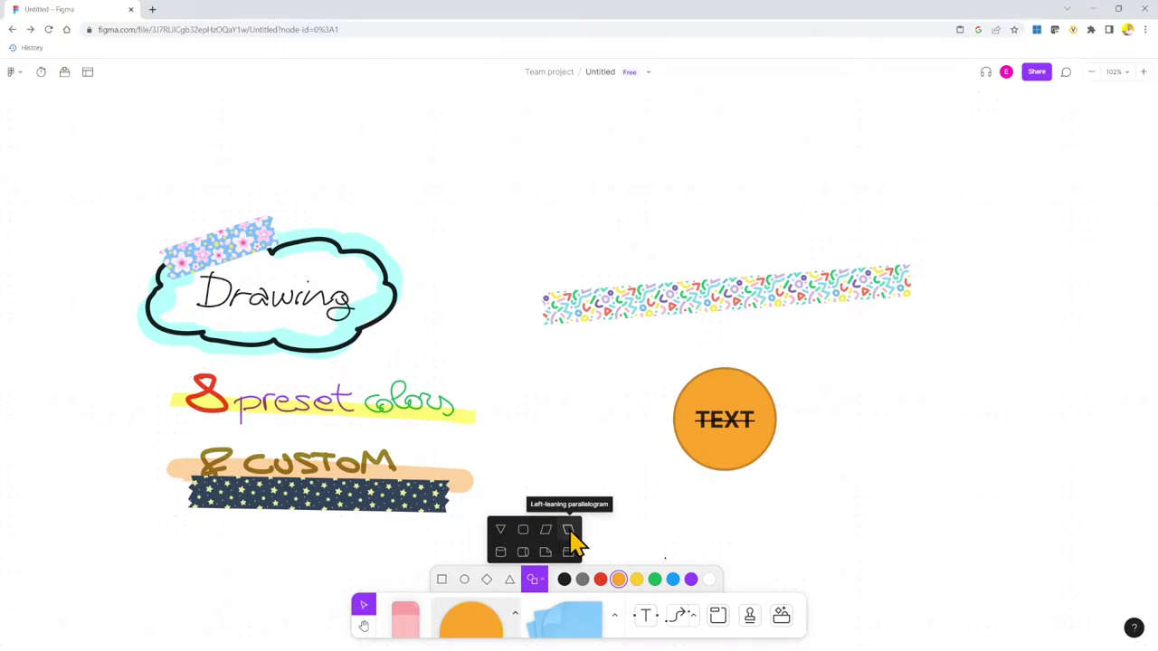
pyautogui.click(501, 551)
pyautogui.click(534, 580)
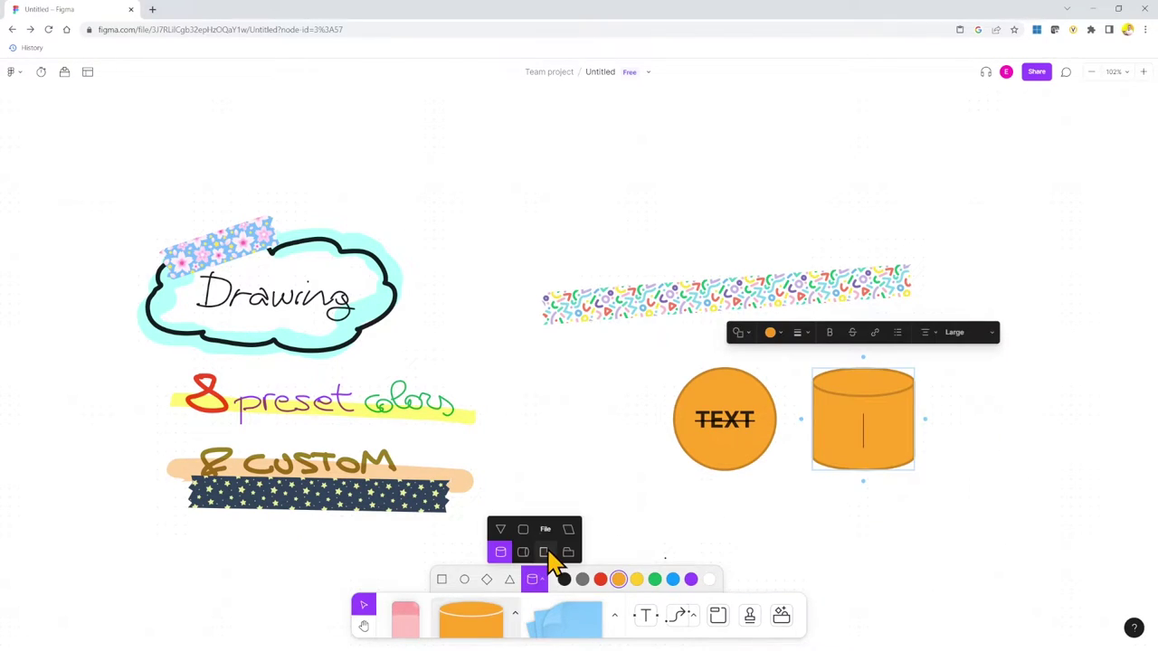
pyautogui.click(546, 552)
pyautogui.click(475, 332)
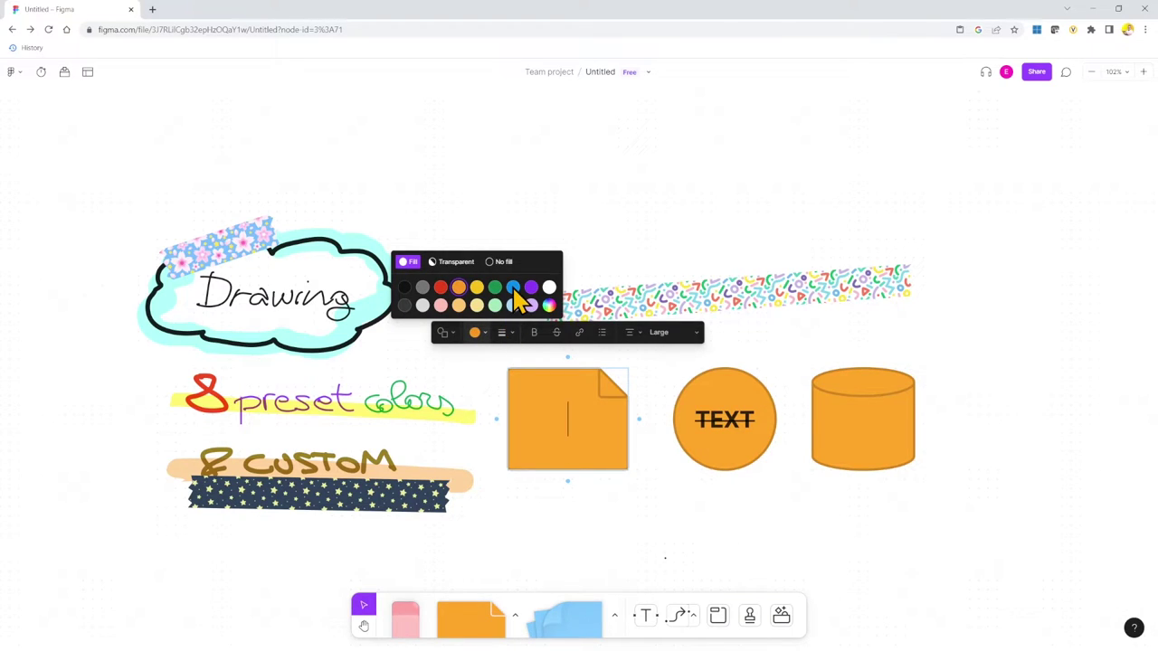
pyautogui.click(514, 288)
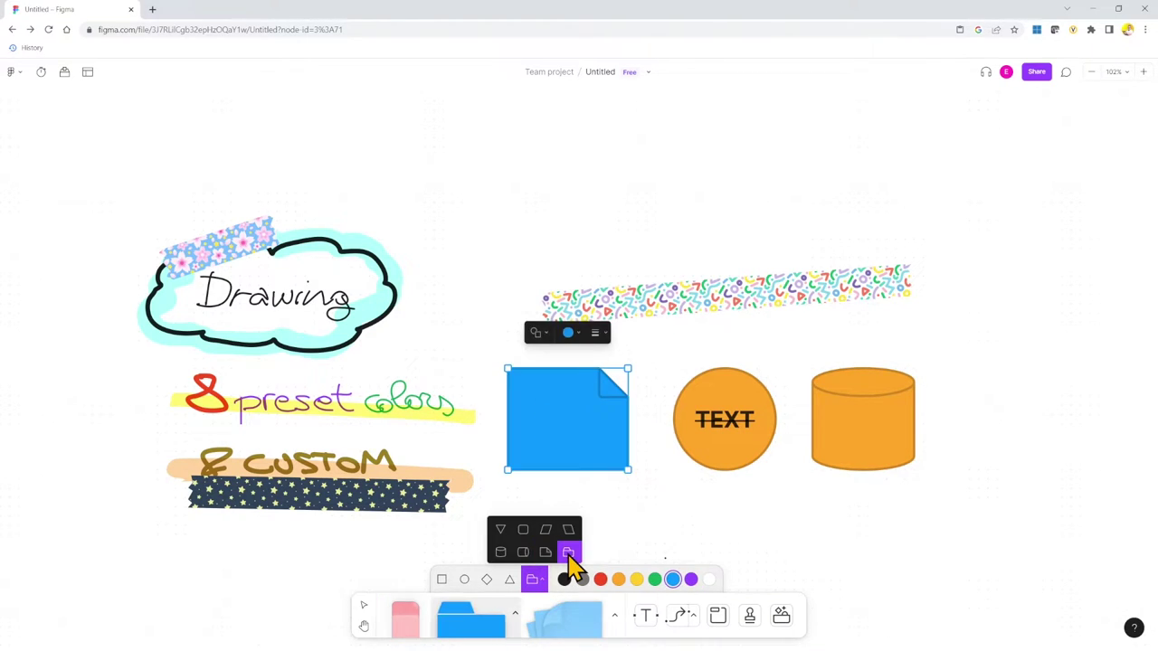
# Add a green folder labelled 'Folder' and label the blue file shape 'File'.
pyautogui.click(568, 552)
pyautogui.click(383, 110)
pyautogui.click(389, 162)
pyautogui.write('Folder')
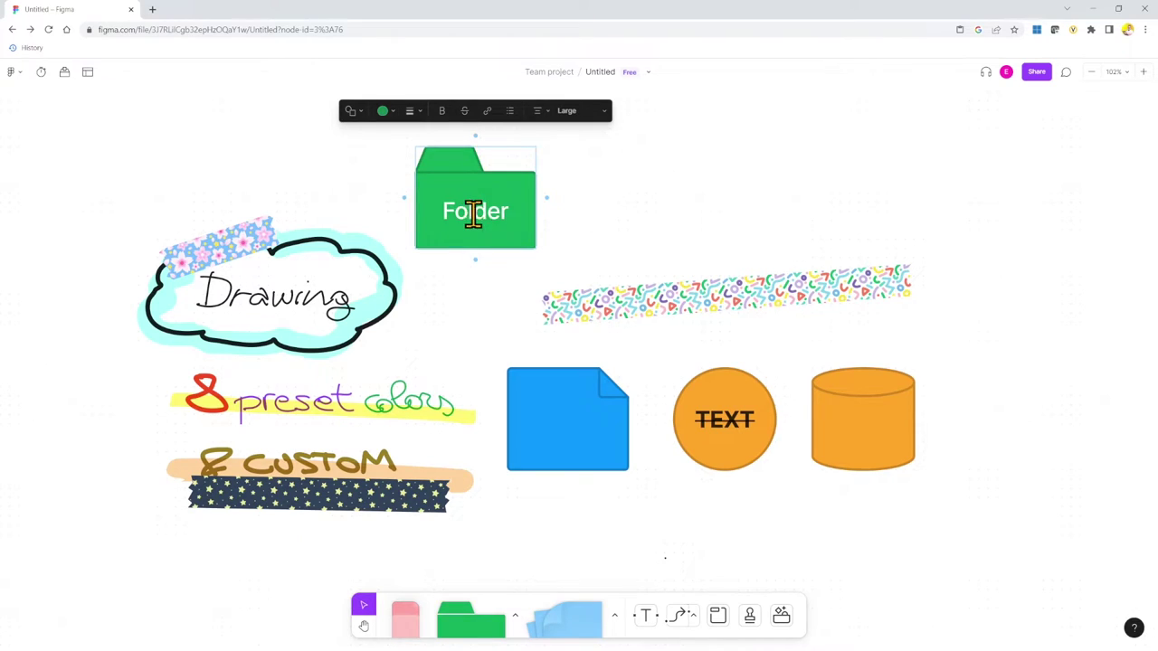
pyautogui.click(566, 419)
pyautogui.write('File')
pyautogui.click(522, 621)
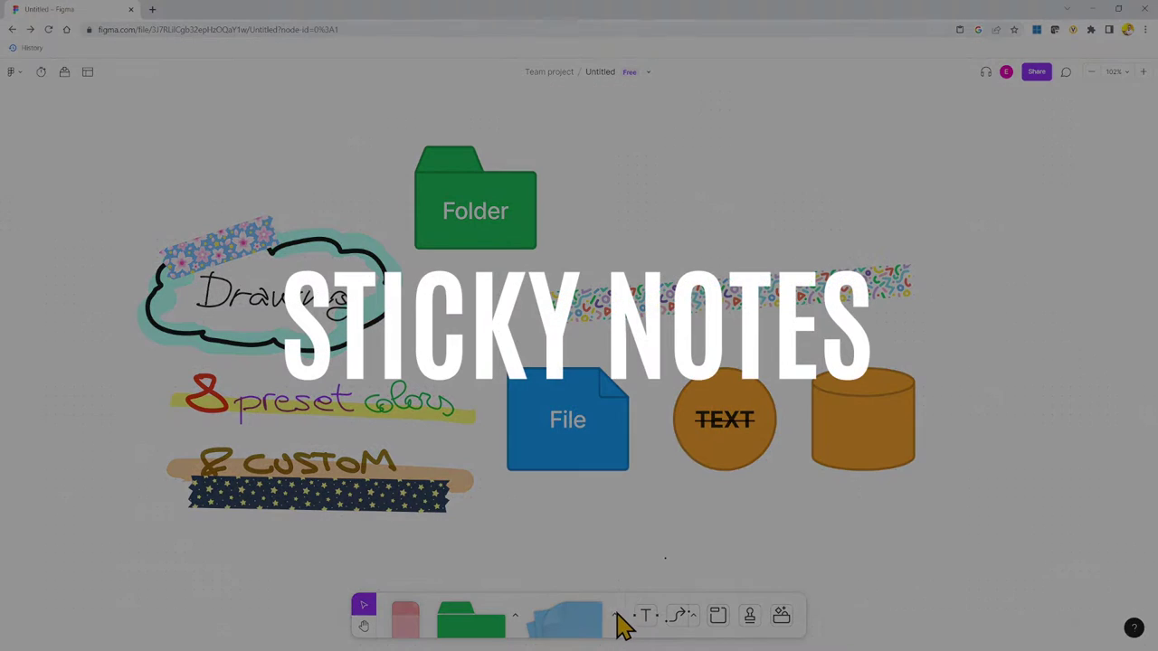
# Place an enlarged blue sticky note reading 'Sticky note text'.
pyautogui.click(615, 617)
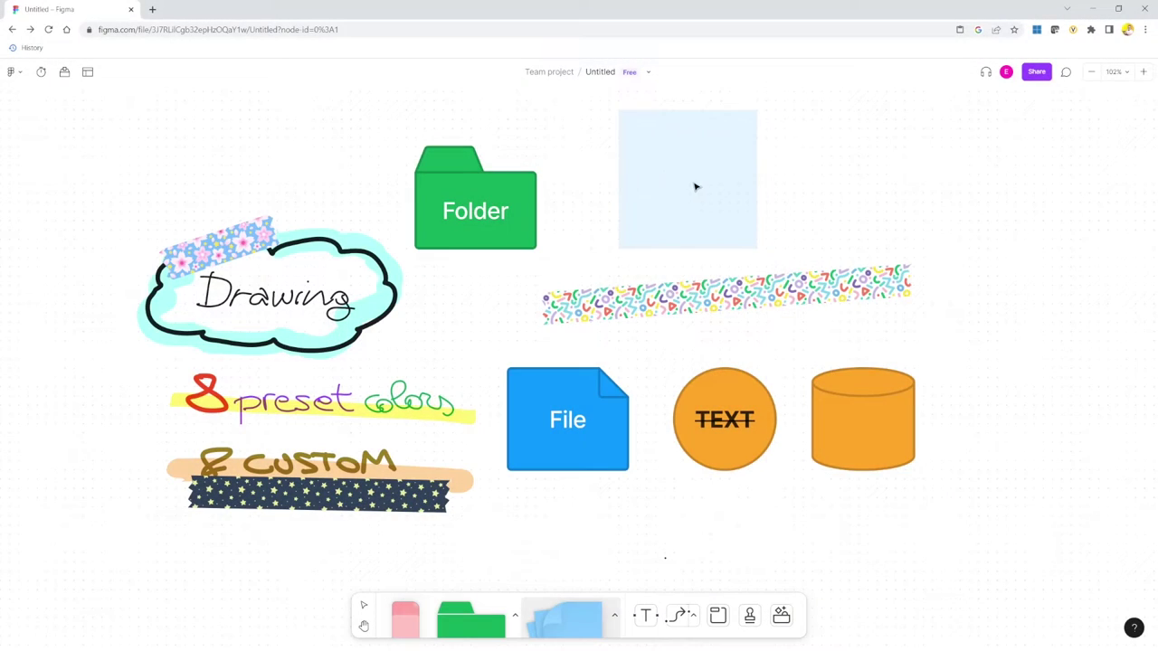
pyautogui.click(686, 179)
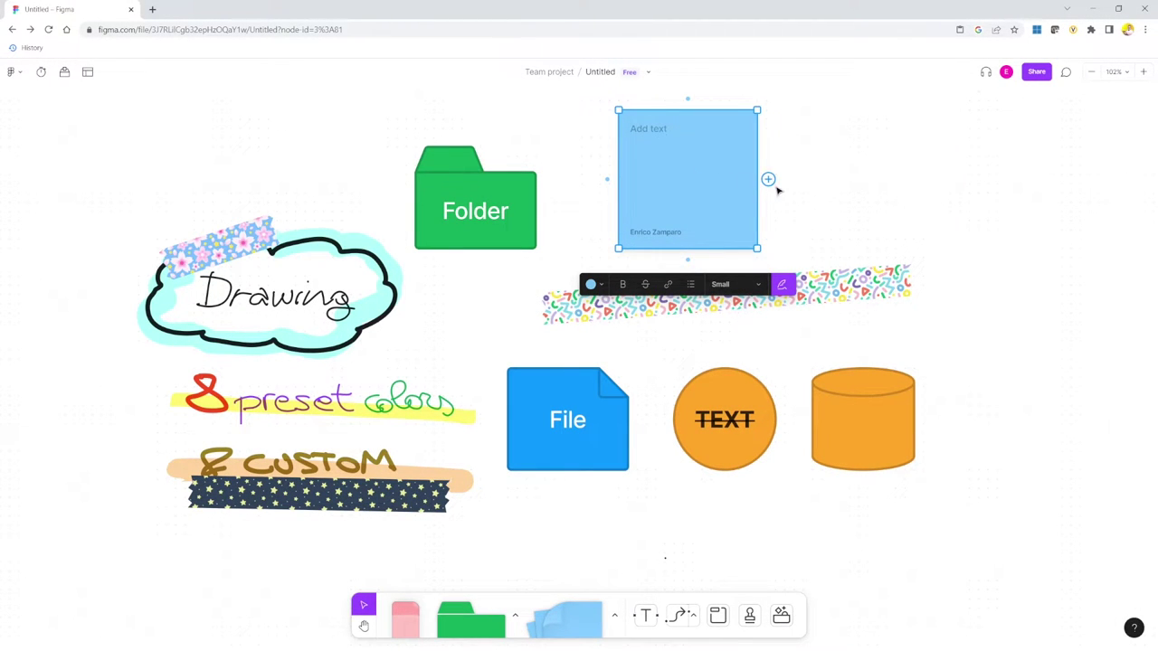
pyautogui.moveTo(758, 248)
pyautogui.mouseDown()
pyautogui.moveTo(800, 264)
pyautogui.moveTo(748, 240)
pyautogui.mouseUp()
pyautogui.doubleClick(643, 123)
pyautogui.write('Sticky note text')
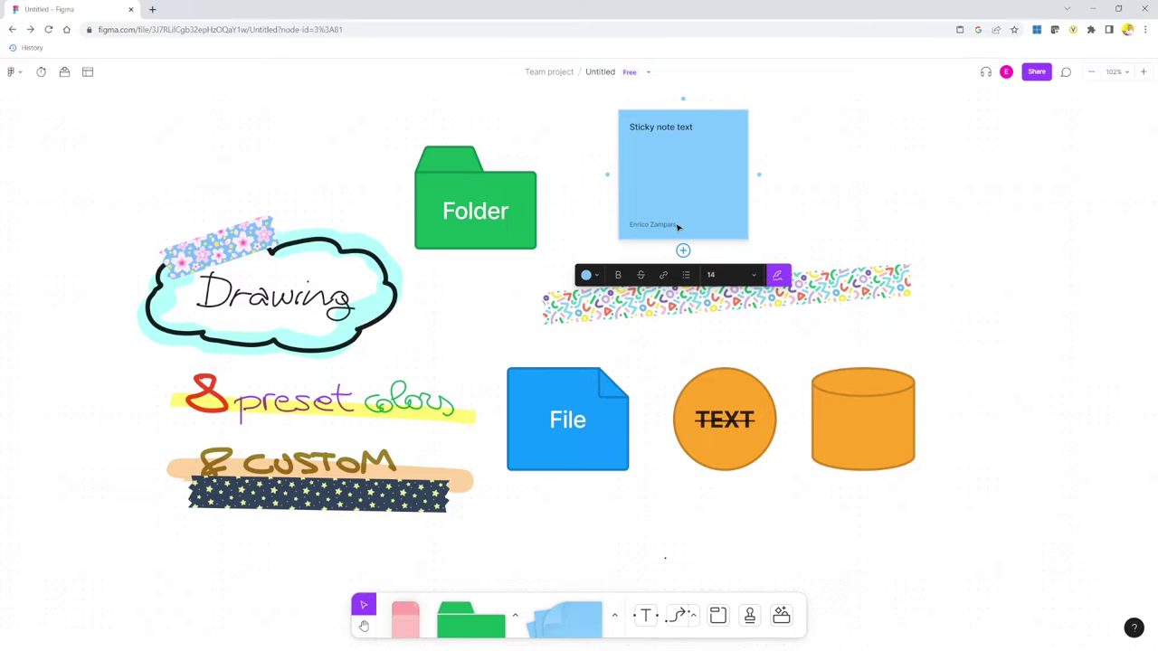
pyautogui.press('Escape')
pyautogui.hotkey('shift', '0')
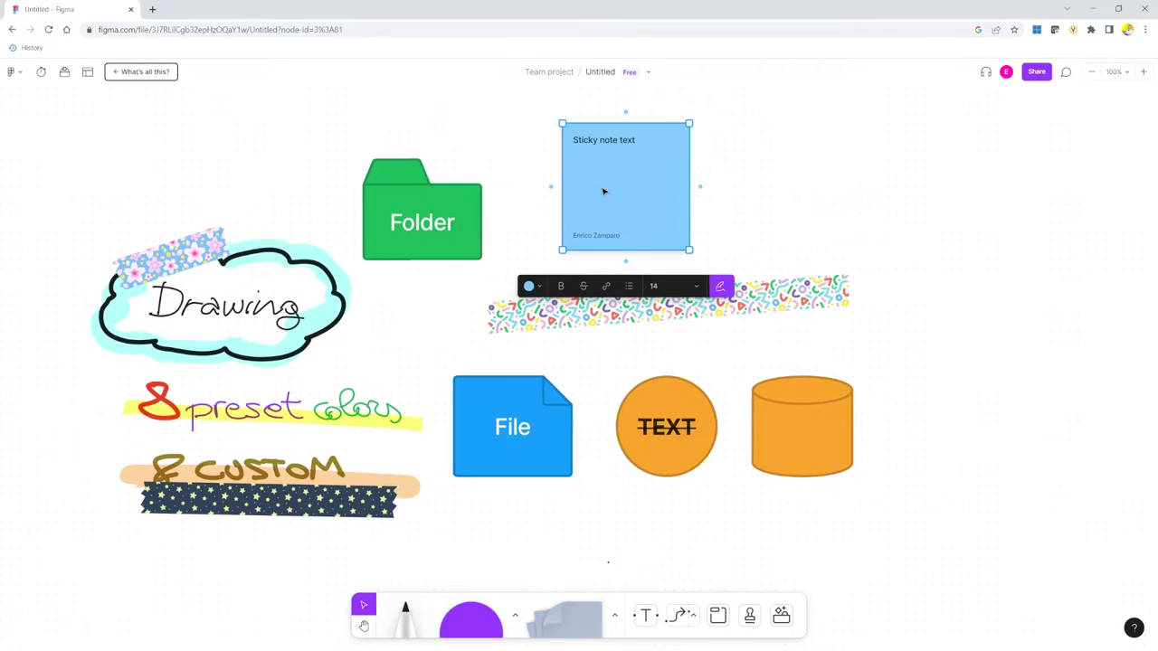
# Add a second sticky note to the right and hide the author name on the first.
pyautogui.click(701, 187)
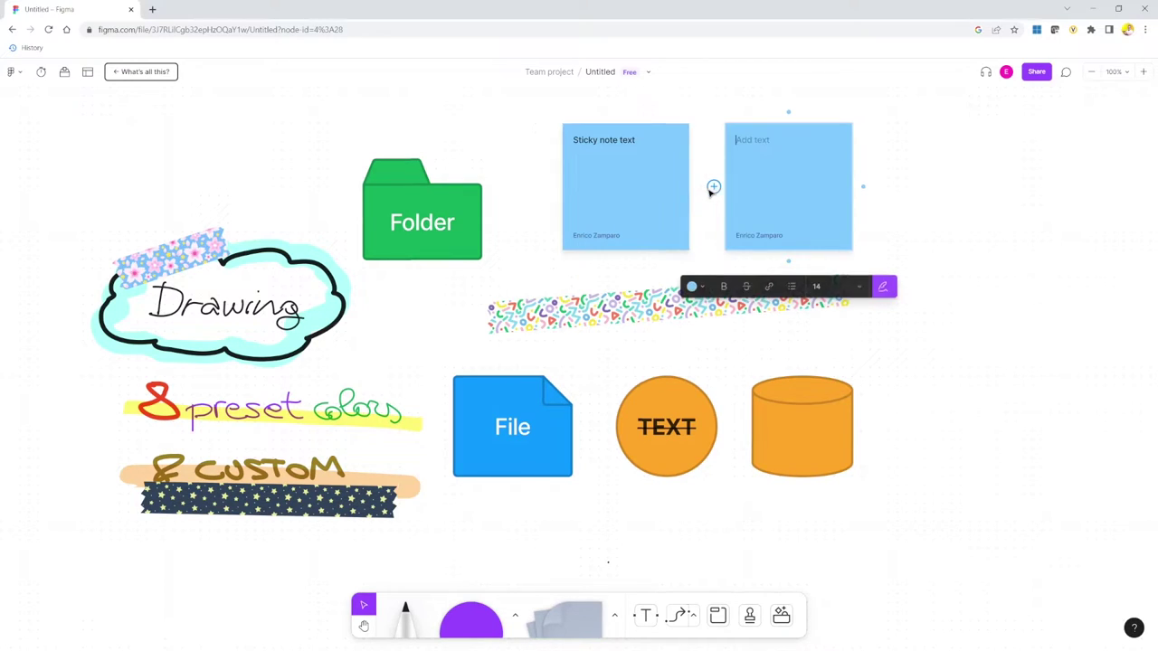
pyautogui.click(588, 237)
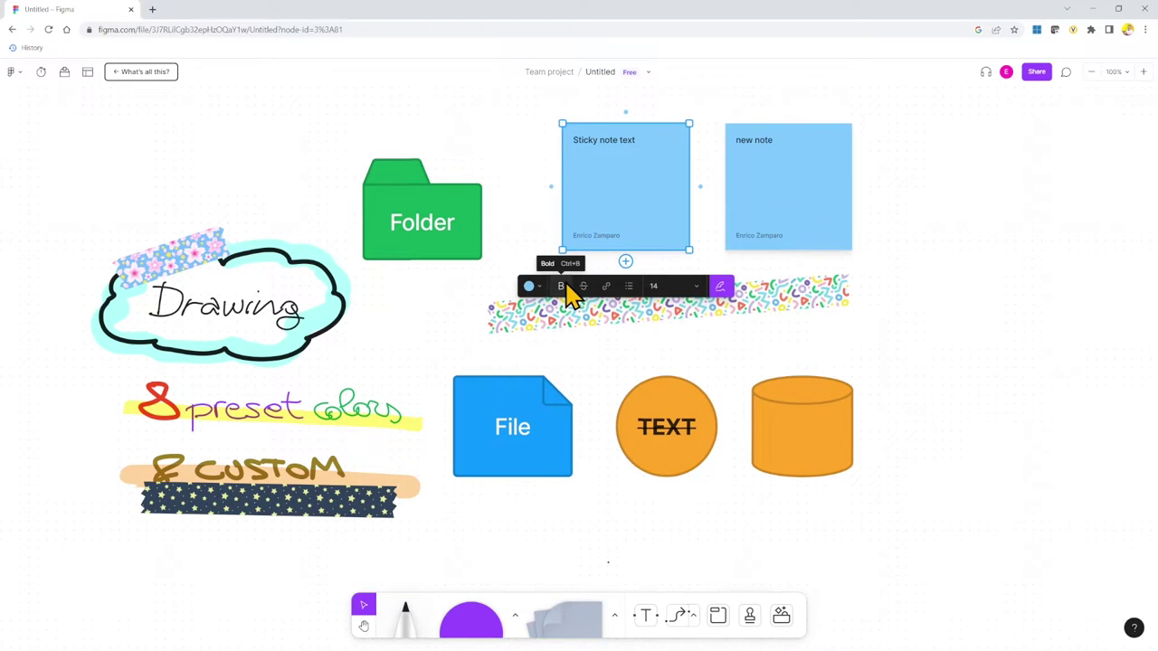
pyautogui.click(722, 288)
pyautogui.click(847, 145)
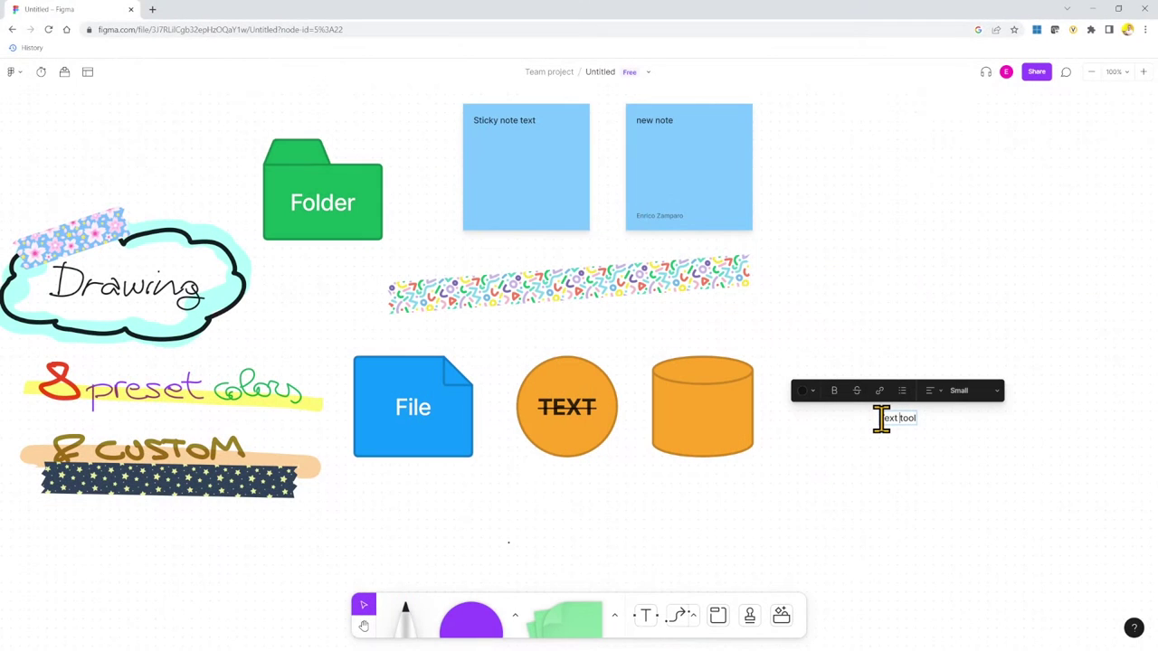
# Set the 'Text tool' label beside the cylinder to Large text size.
pyautogui.moveTo(878, 418); pyautogui.dragTo(917, 419)
pyautogui.click(961, 390)
pyautogui.click(950, 424)
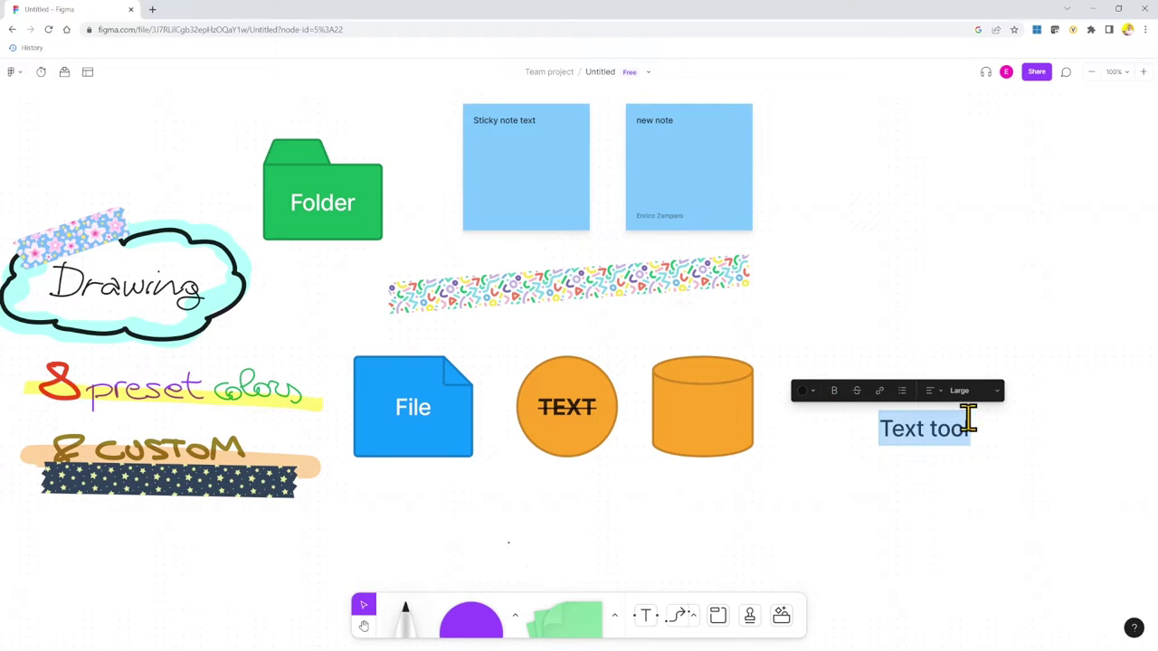
pyautogui.press('Escape')
pyautogui.click(934, 433)
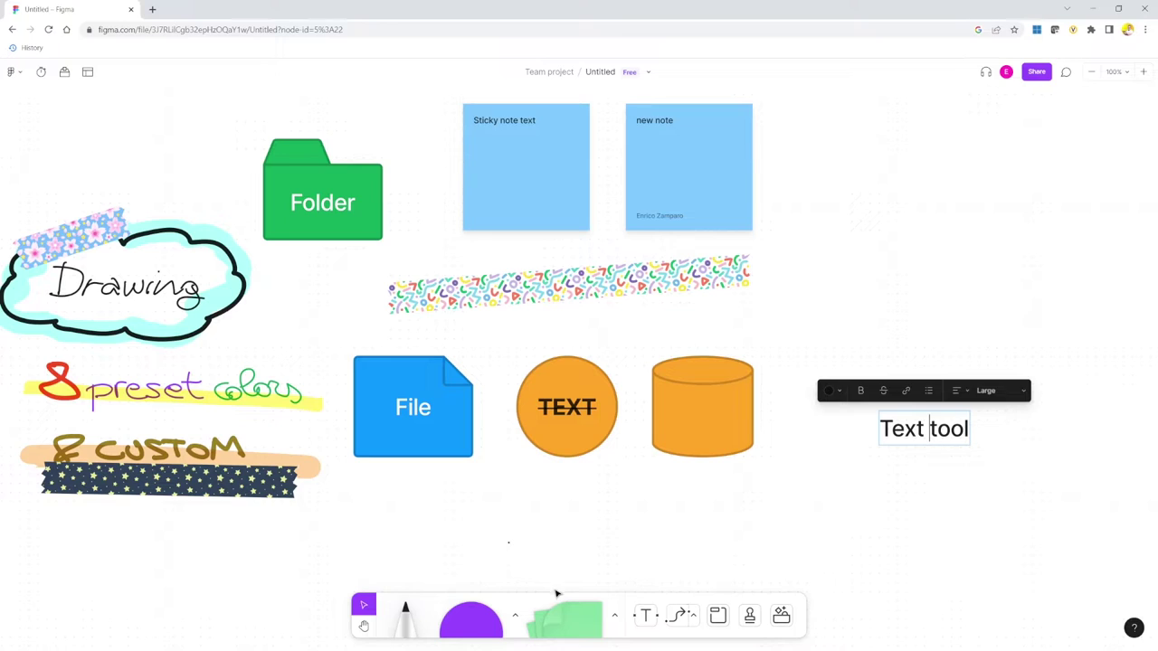
pyautogui.click(518, 619)
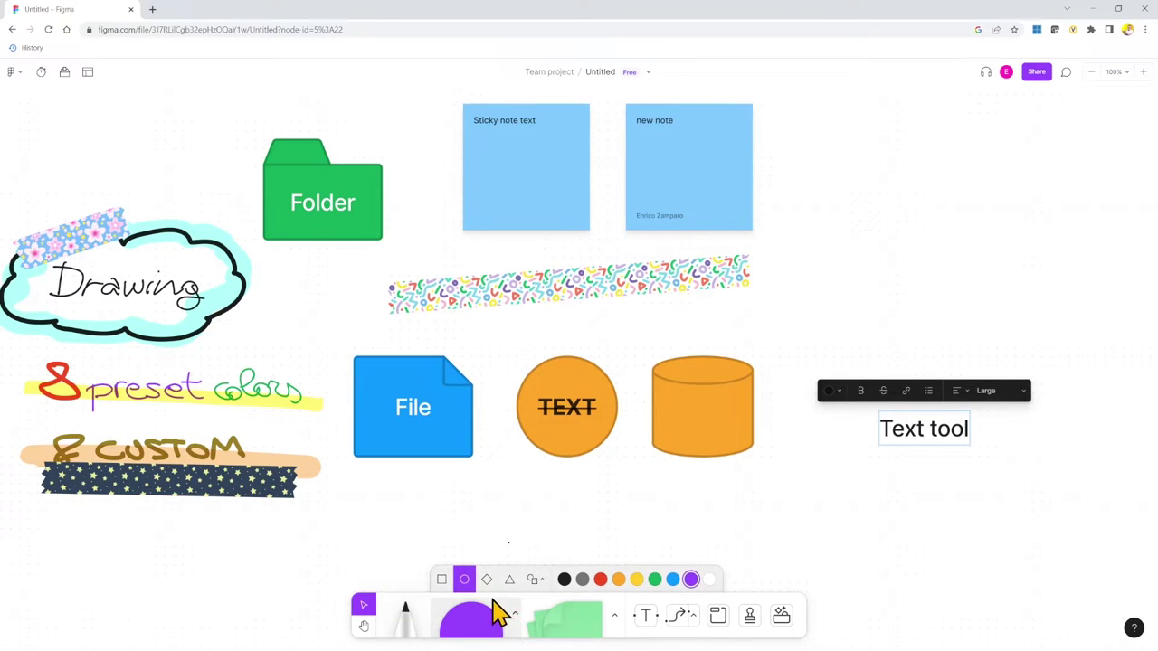
# Draw a purple rectangle over the 'Text tool' label and select both objects.
pyautogui.click(442, 579)
pyautogui.click(842, 406)
pyautogui.rightClick(963, 422)
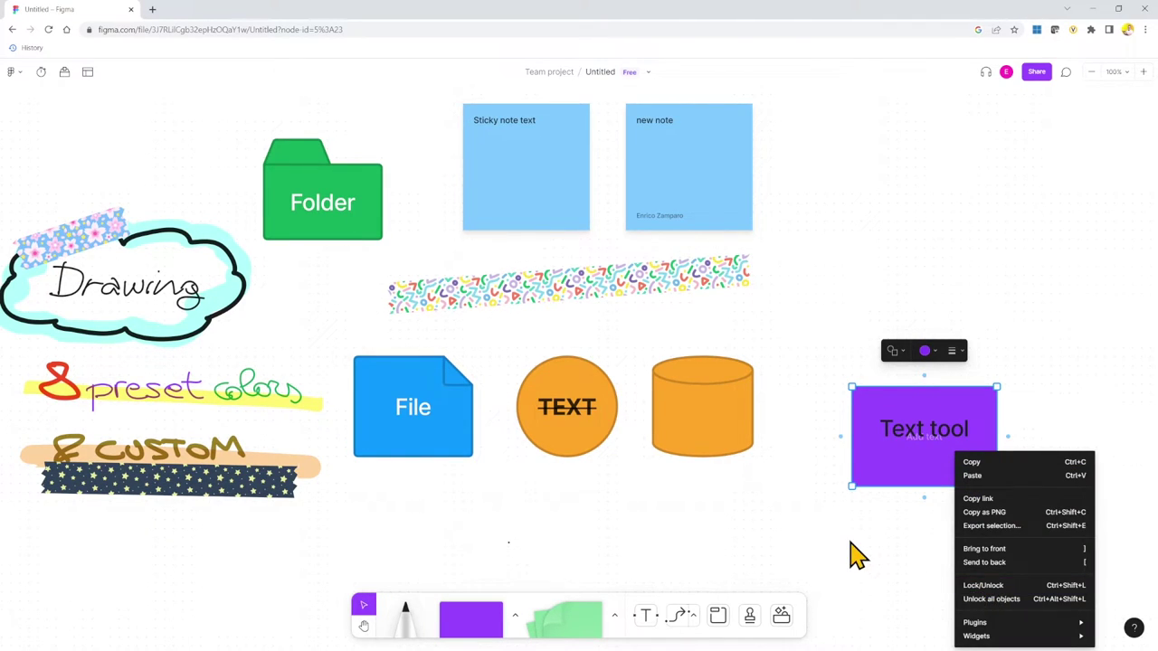
pyautogui.moveTo(820, 342); pyautogui.dragTo(1056, 537)
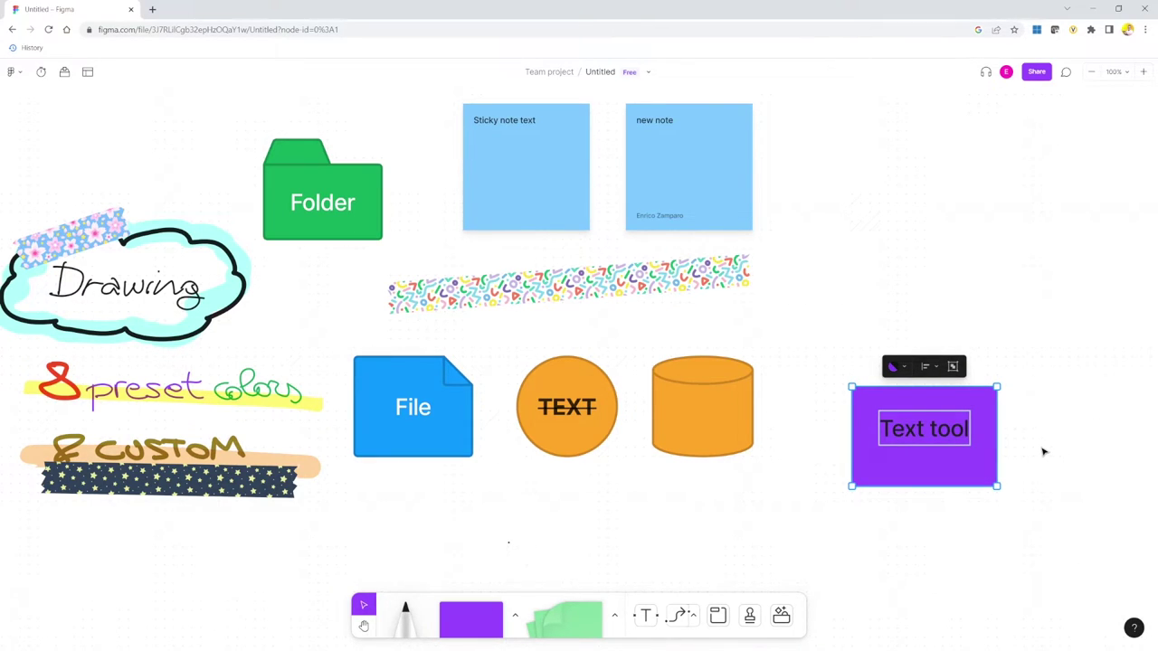
pyautogui.rightClick(991, 441)
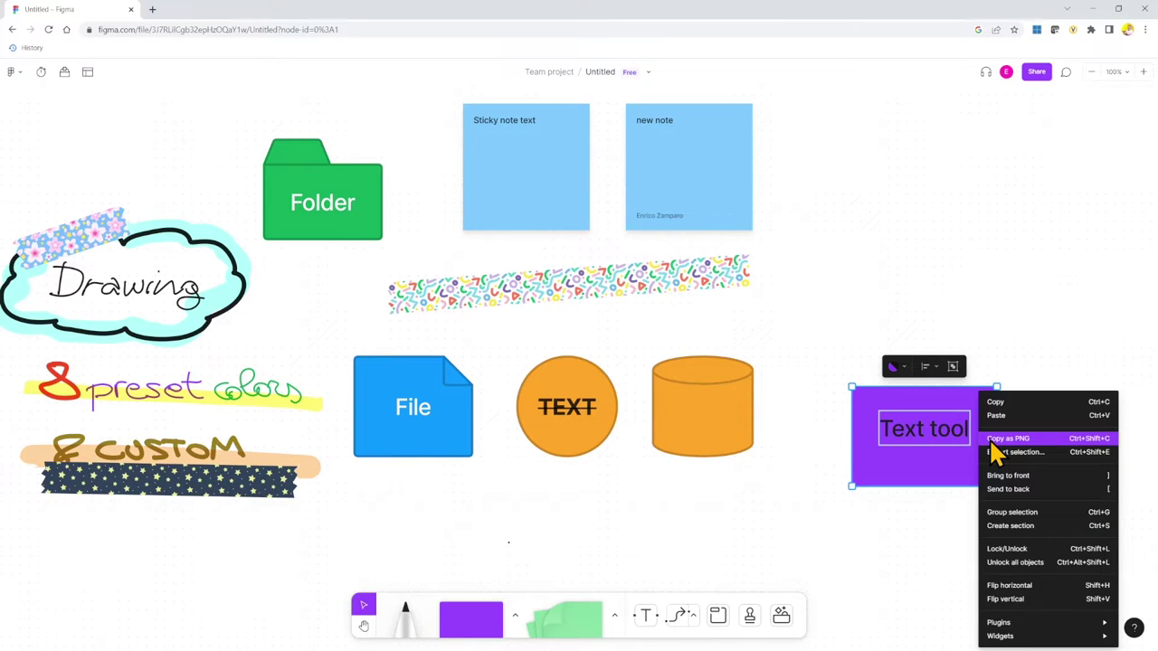
# Group the rectangle with its label, nudge the group, then lock and unlock it.
pyautogui.click(1040, 512)
pyautogui.moveTo(970, 470)
pyautogui.mouseDown()
pyautogui.moveTo(978, 484)
pyautogui.moveTo(997, 449)
pyautogui.moveTo(961, 483)
pyautogui.moveTo(980, 489)
pyautogui.mouseUp()
pyautogui.rightClick(982, 465)
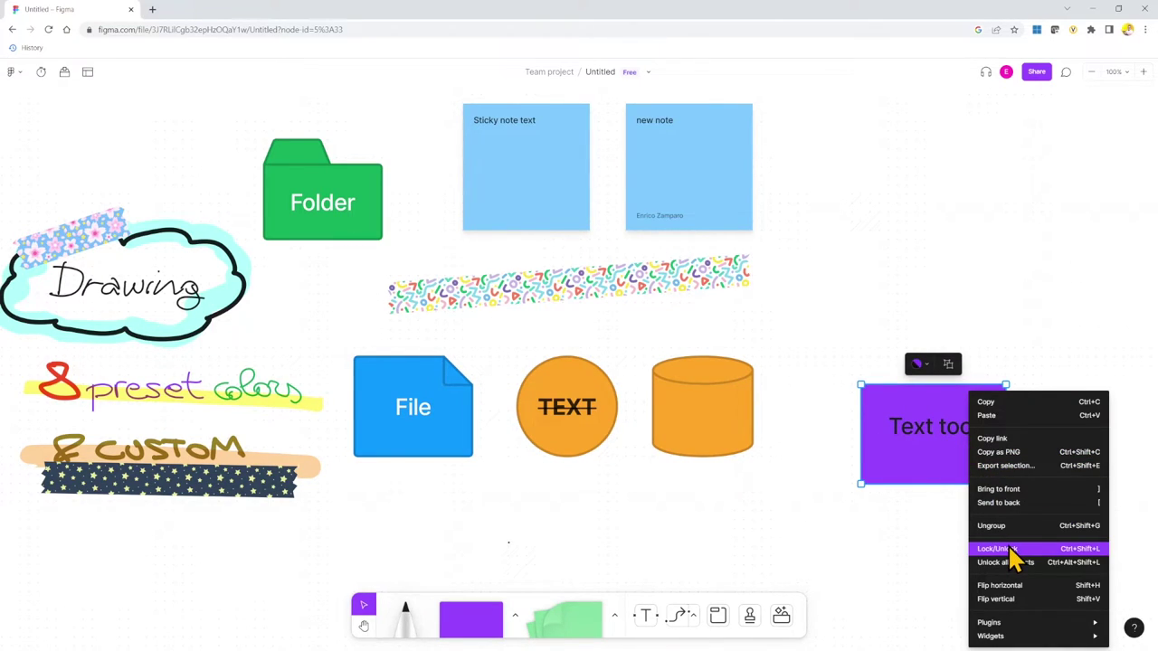
pyautogui.click(1010, 549)
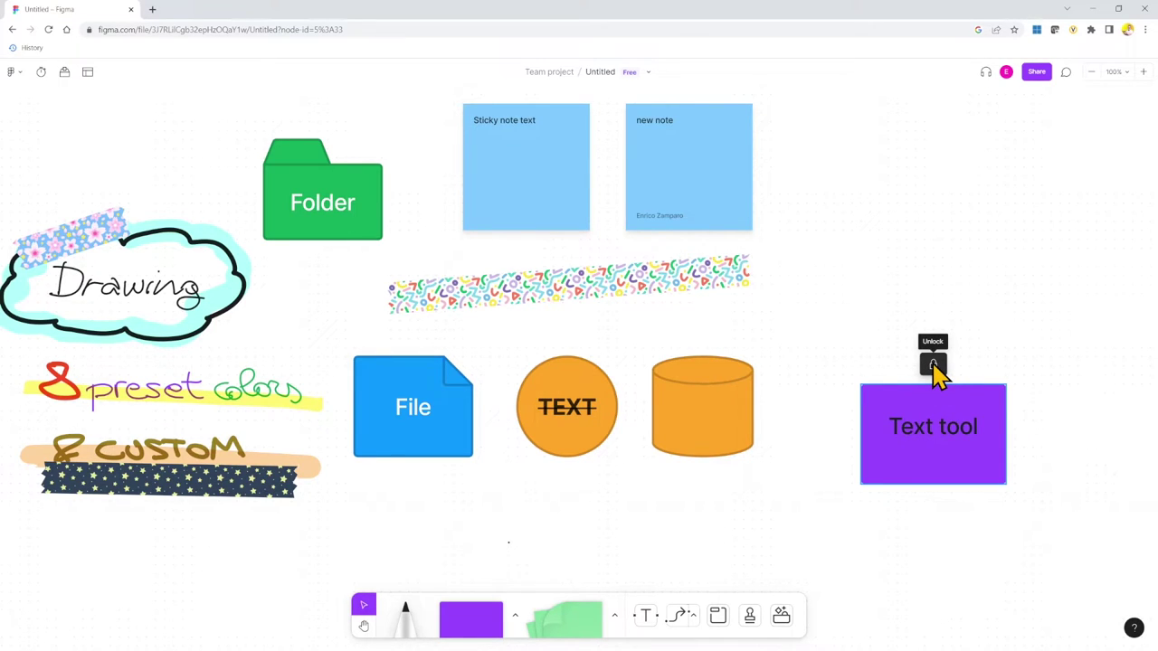
pyautogui.click(933, 364)
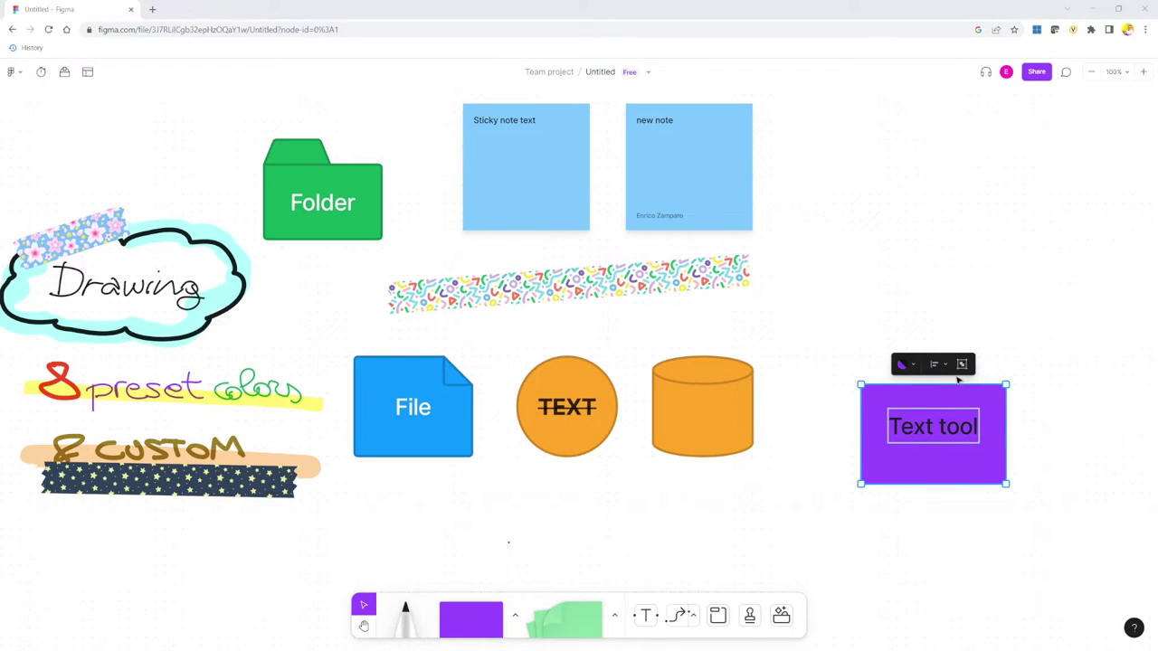
# Align the 'Text tool' label top-left and open the board link in a new tab.
pyautogui.click(949, 365)
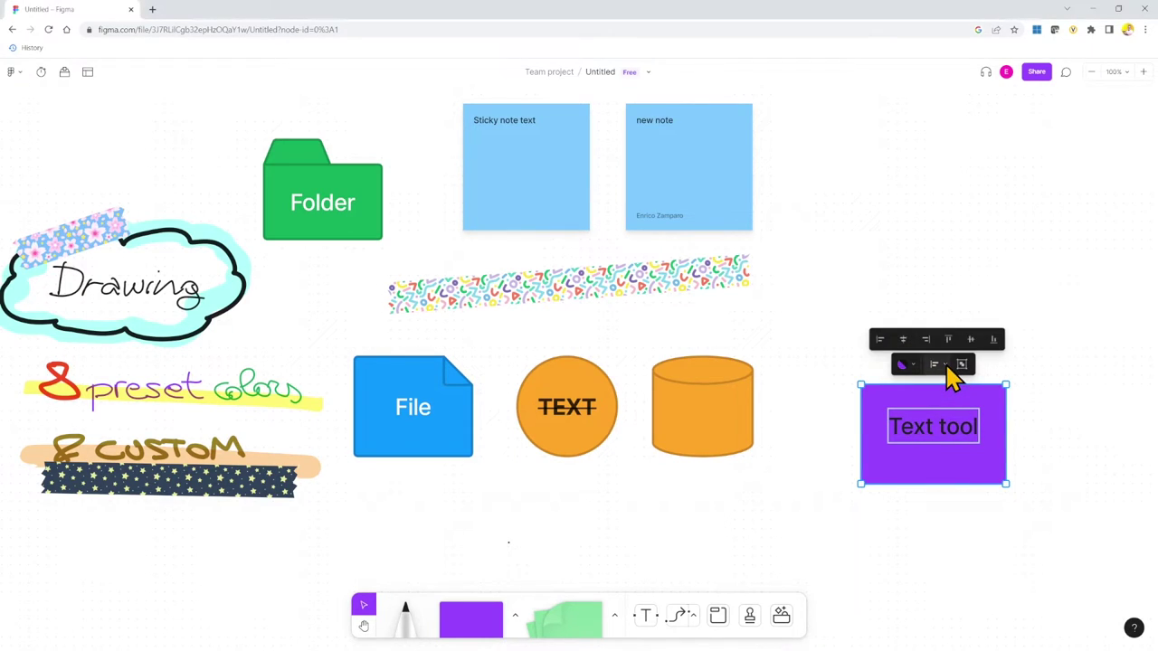
pyautogui.click(944, 364)
pyautogui.rightClick(978, 452)
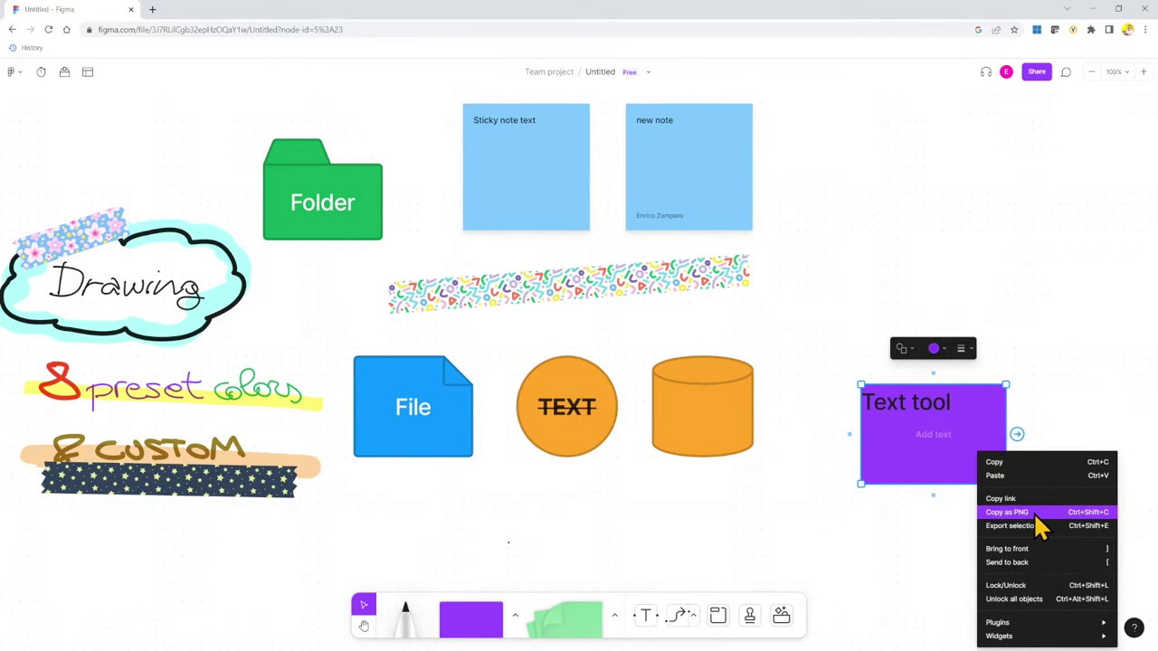
pyautogui.press('Escape')
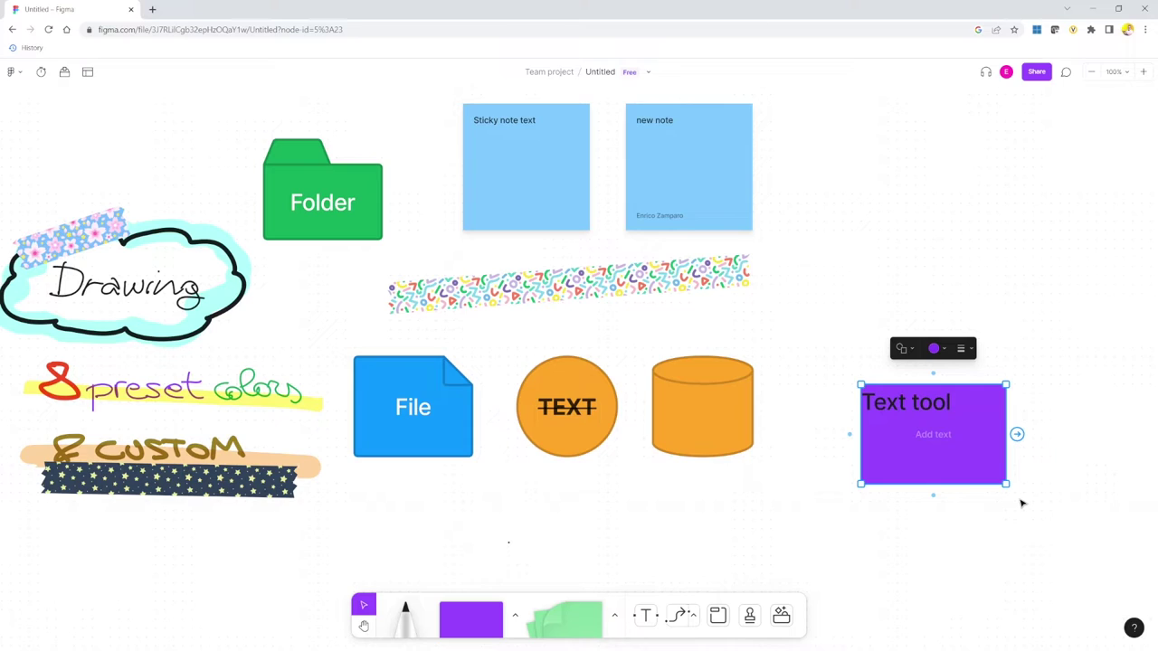
pyautogui.click(152, 9)
pyautogui.hotkey('ctrl', 'v')
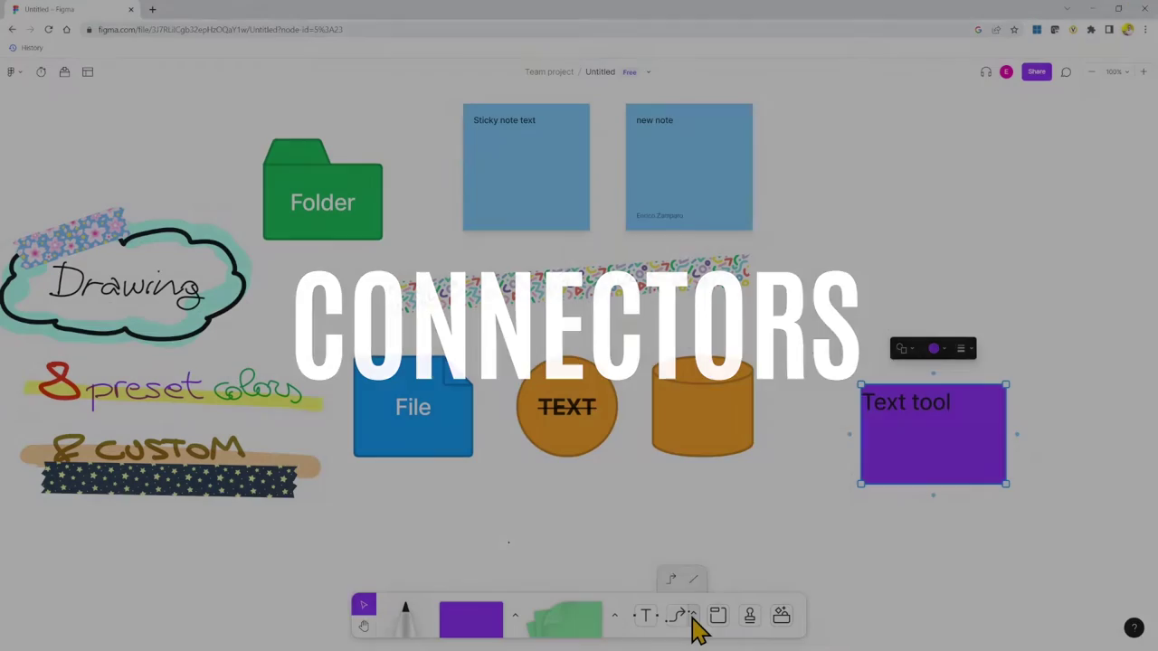
# Draw a connector from the cylinder to the purple box and move the box up-right.
pyautogui.click(693, 624)
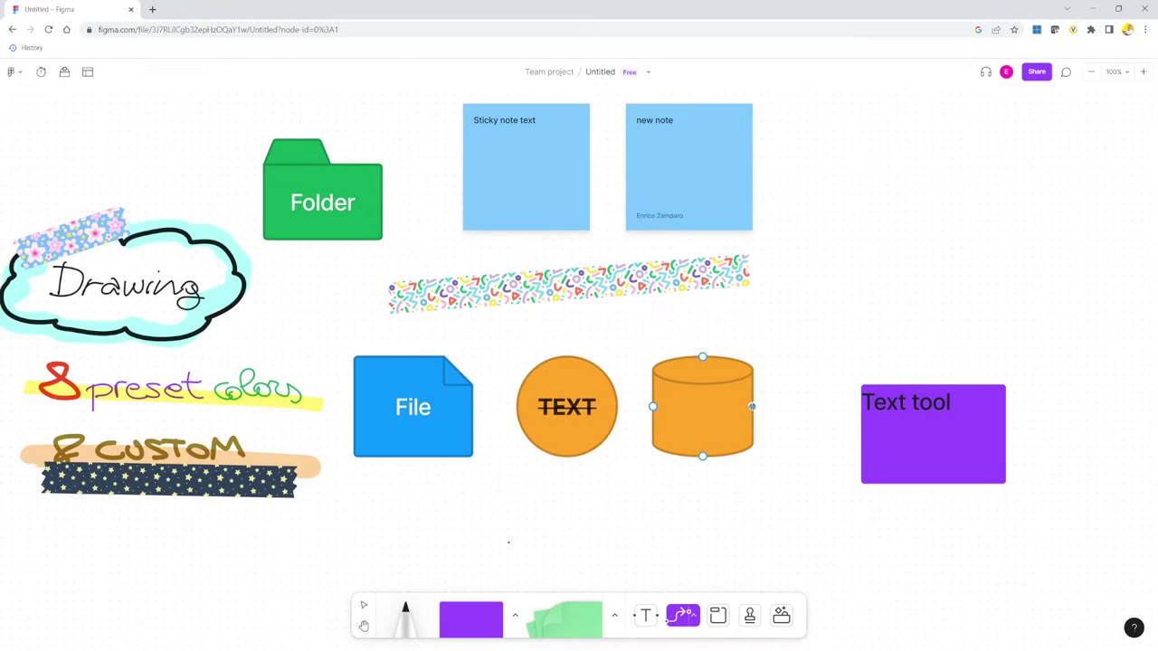
pyautogui.moveTo(752, 407)
pyautogui.mouseDown()
pyautogui.moveTo(814, 460)
pyautogui.moveTo(863, 439)
pyautogui.mouseUp()
pyautogui.press('Escape')
pyautogui.moveTo(935, 457); pyautogui.dragTo(979, 298)
pyautogui.click(833, 389)
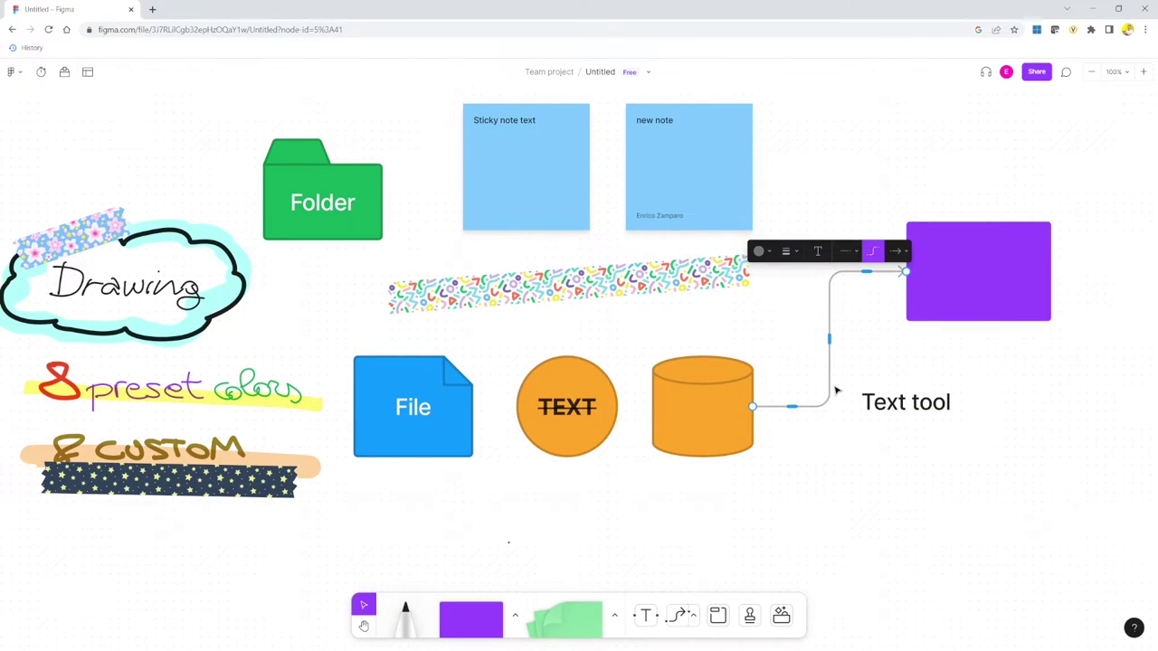
# Make the connector green, thick and dashed.
pyautogui.click(759, 252)
pyautogui.click(780, 212)
pyautogui.click(789, 252)
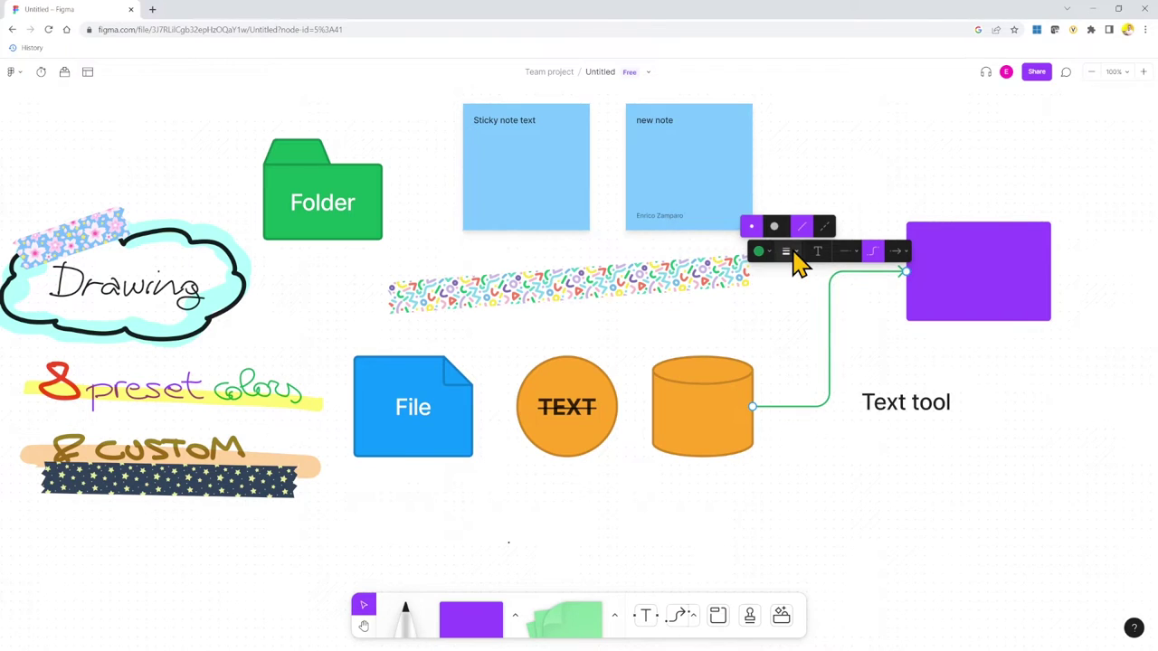
pyautogui.click(773, 227)
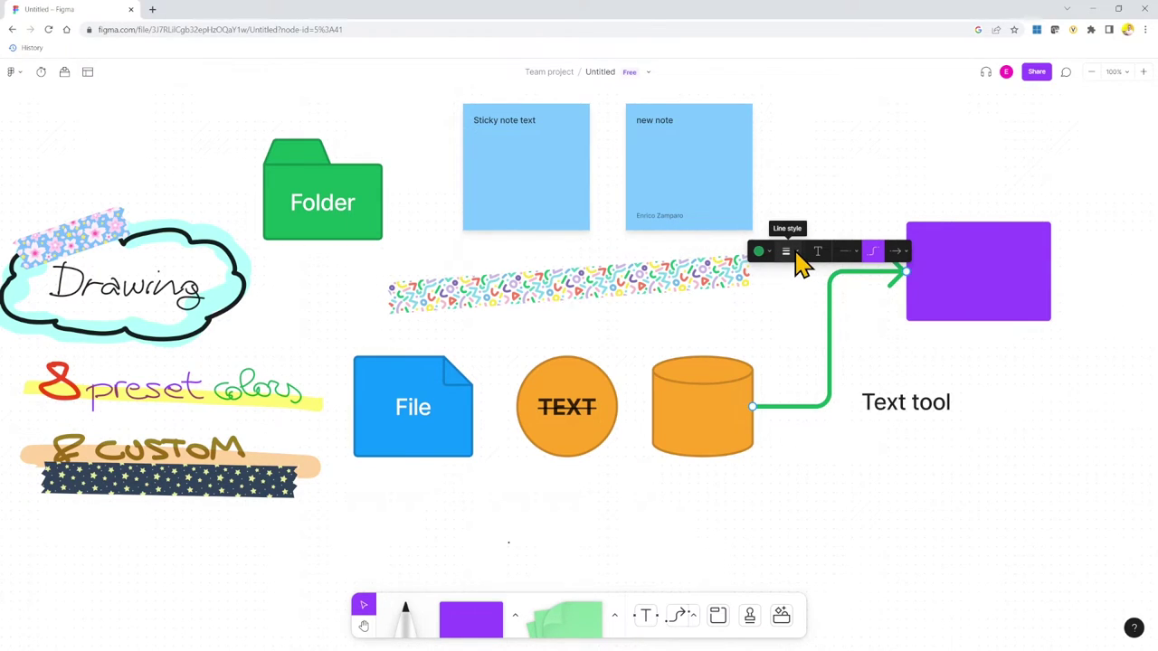
pyautogui.click(796, 254)
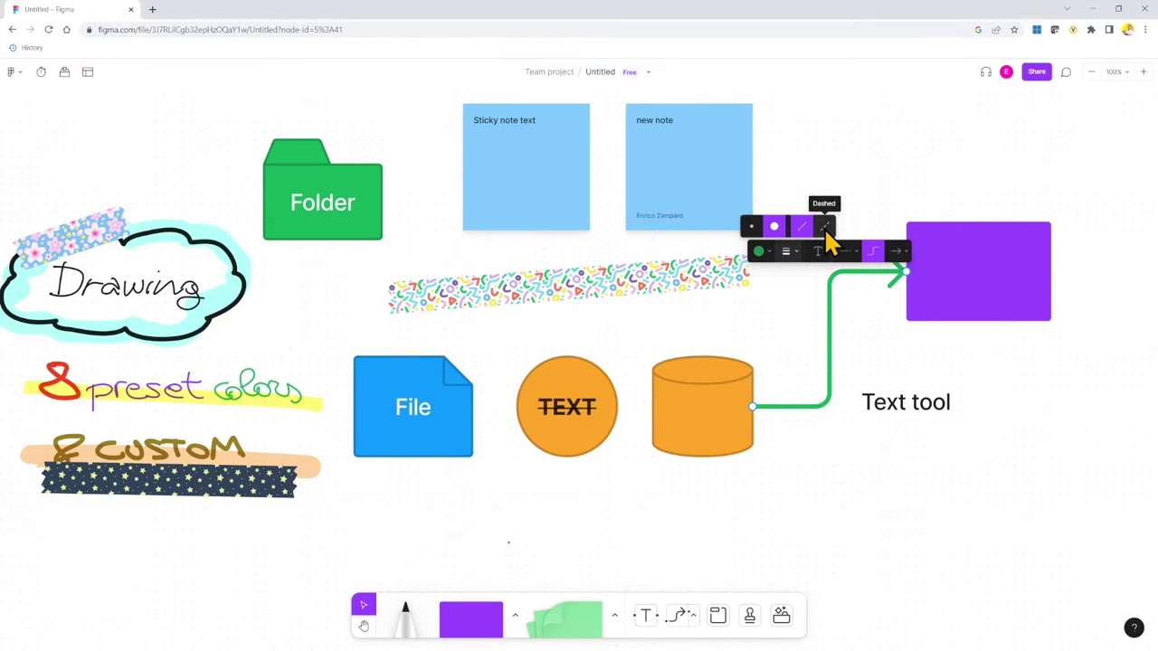
pyautogui.click(824, 227)
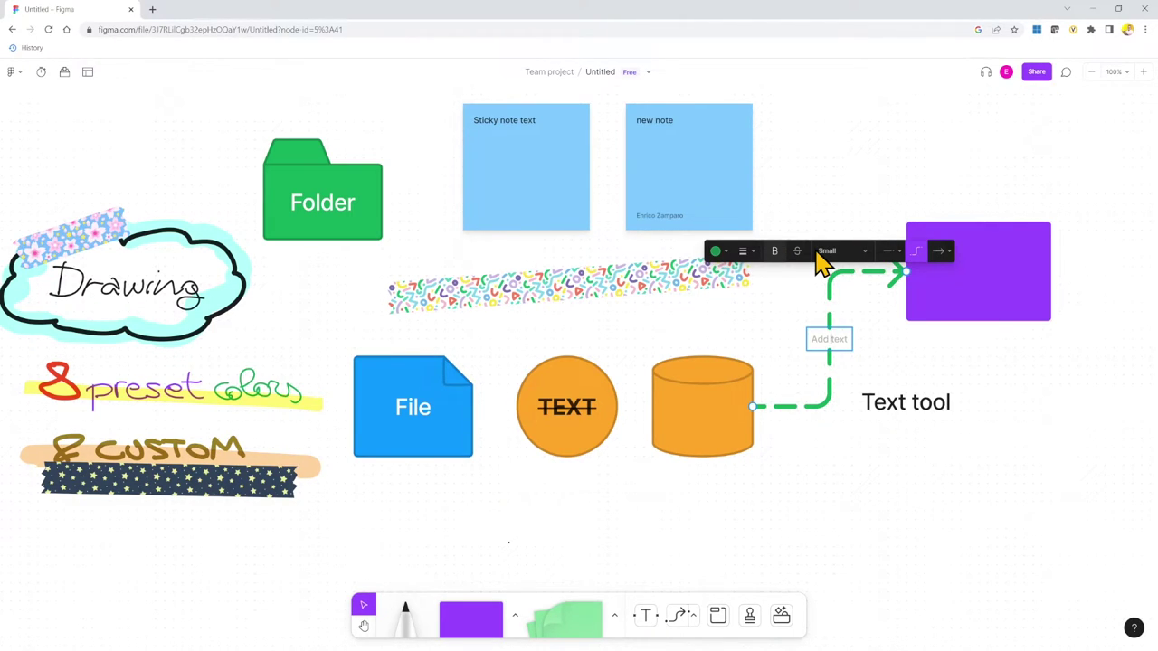
# Label it 'connector text' with a circle start, and connect the orange circle to the cylinder.
pyautogui.write('connector text')
pyautogui.click(896, 252)
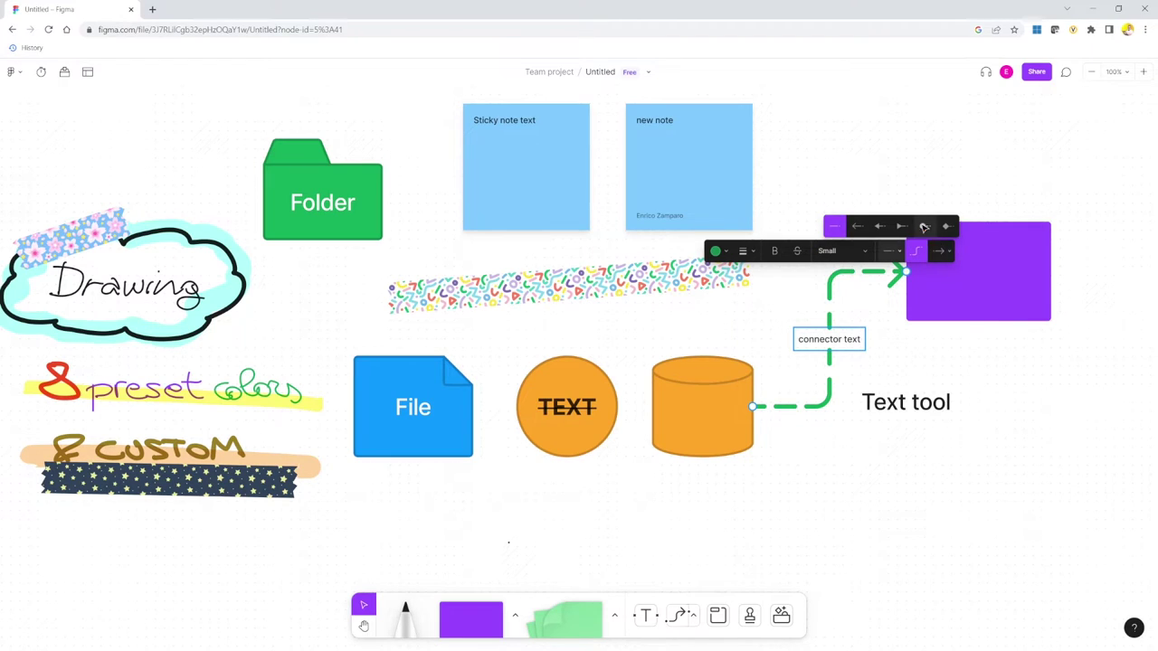
pyautogui.click(923, 227)
pyautogui.click(943, 251)
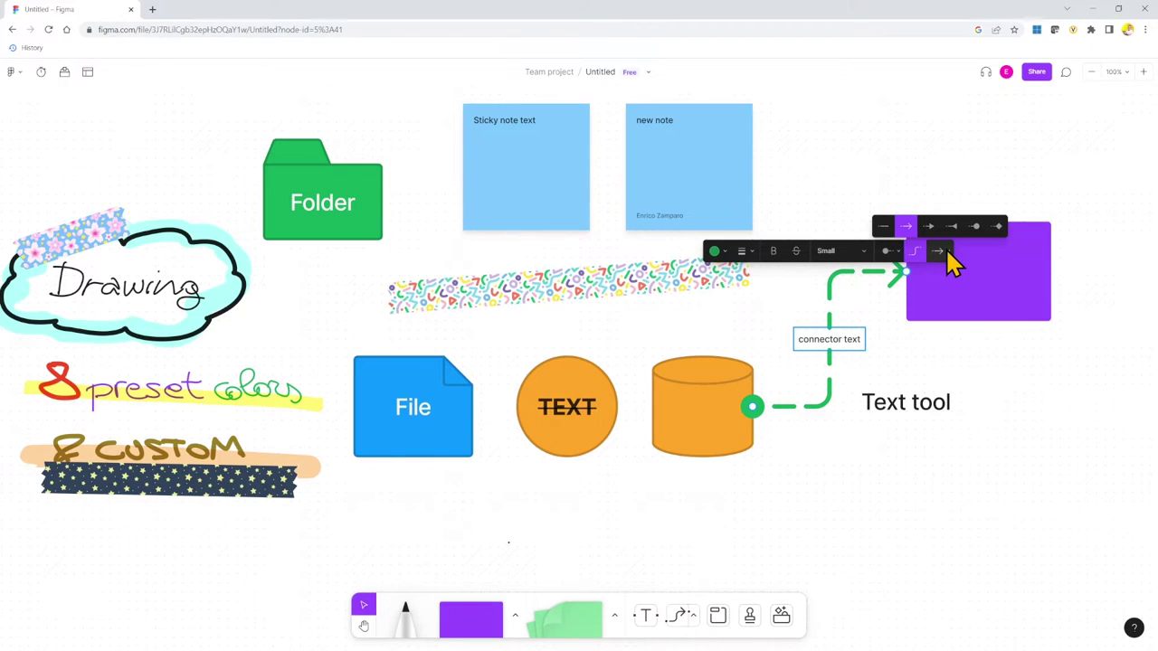
pyautogui.click(693, 616)
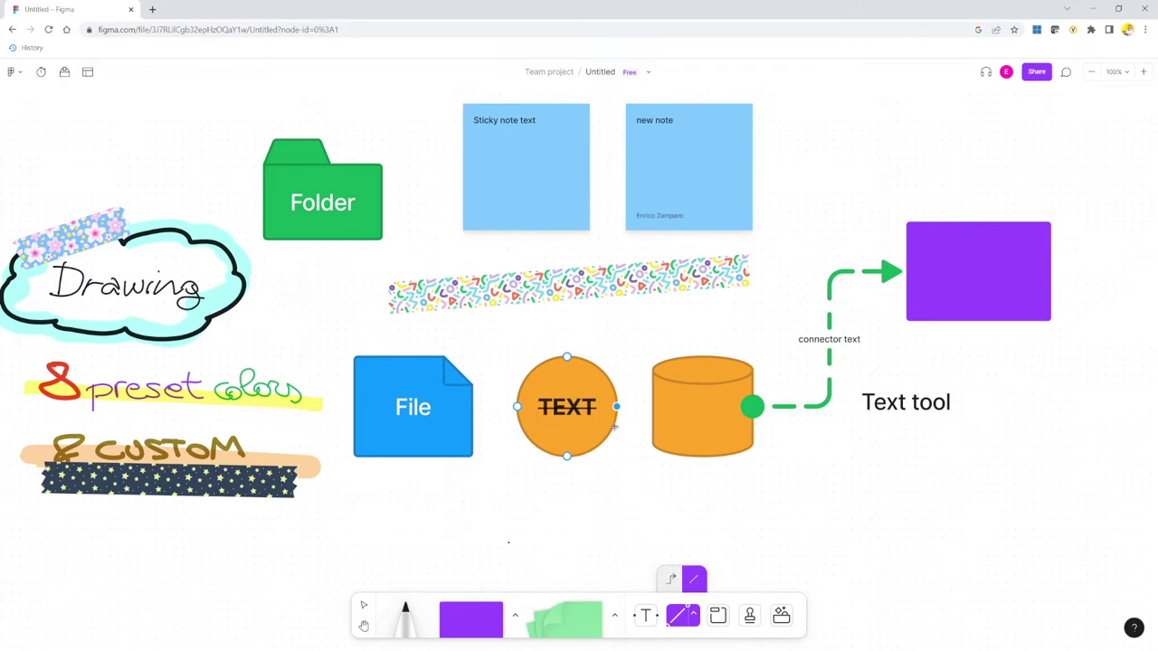
pyautogui.moveTo(618, 407); pyautogui.dragTo(658, 412)
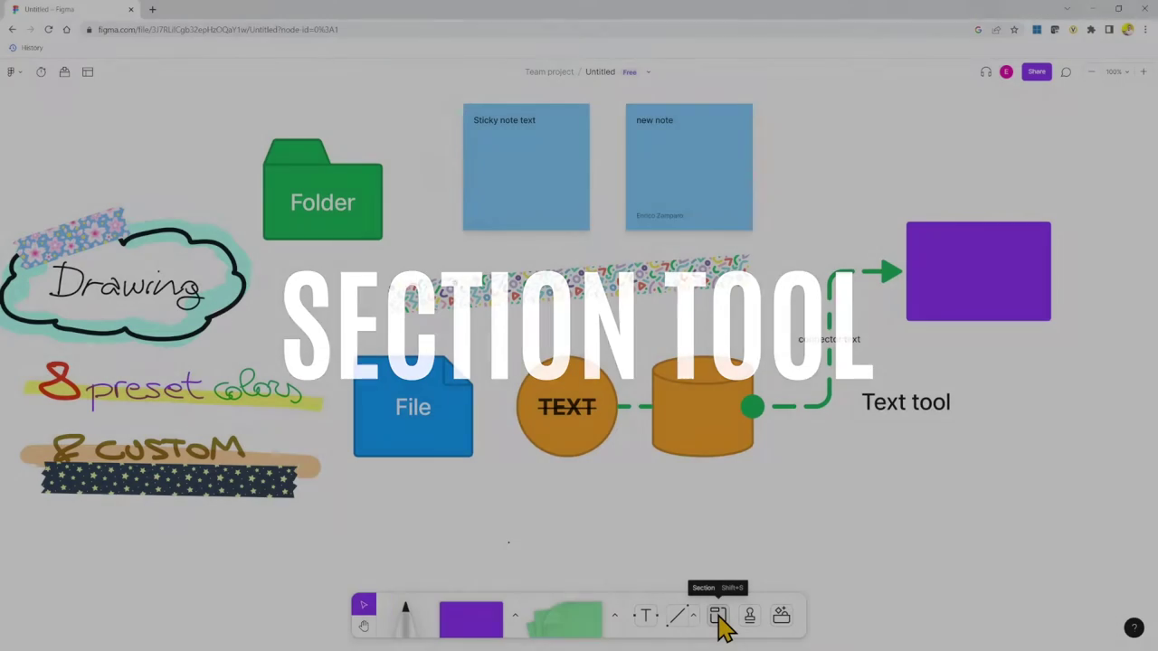
# Enclose both sticky notes in a new section with a pale blue fill.
pyautogui.click(717, 617)
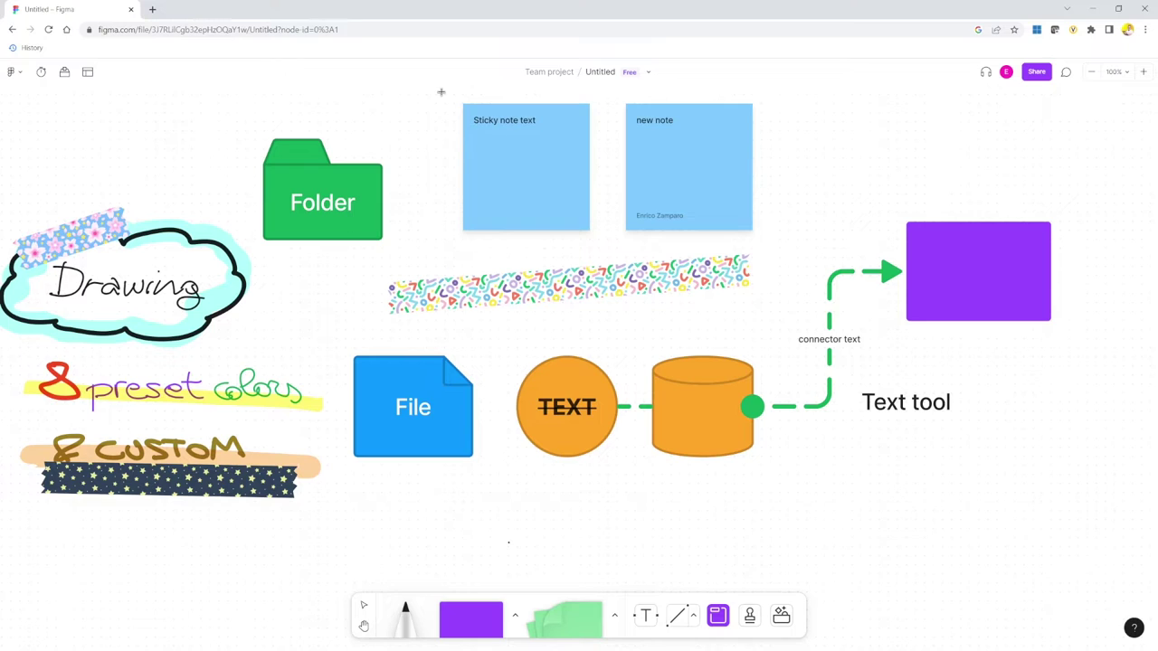
pyautogui.moveTo(440, 92); pyautogui.dragTo(790, 255)
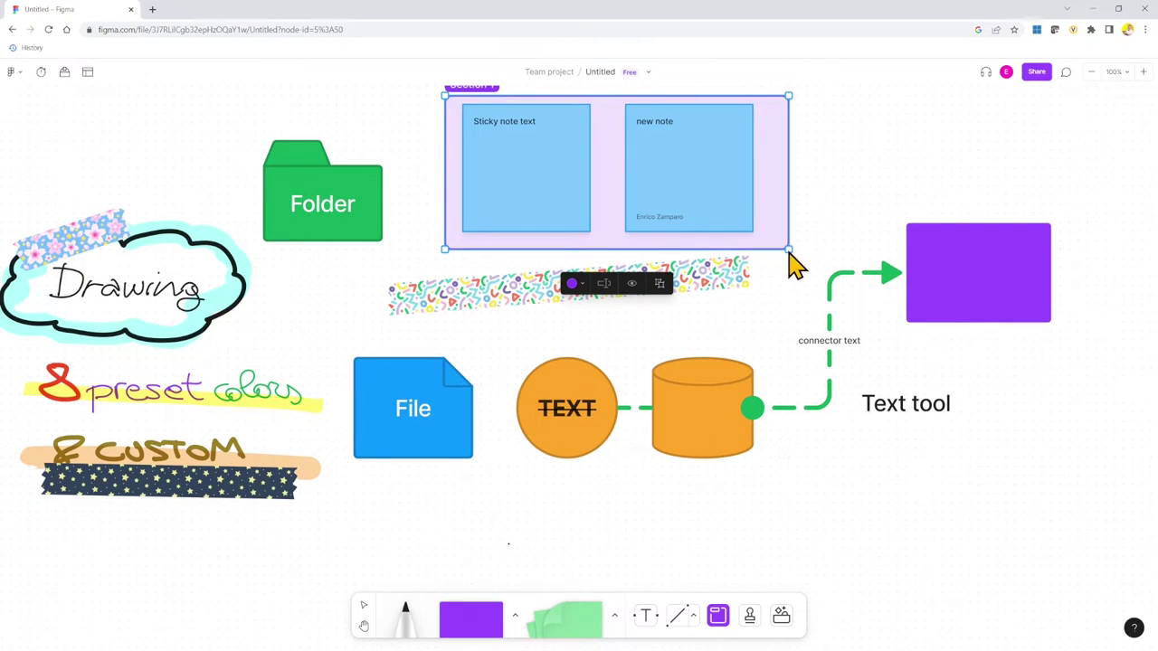
pyautogui.press('h')
pyautogui.scroll(1, 899, 165)
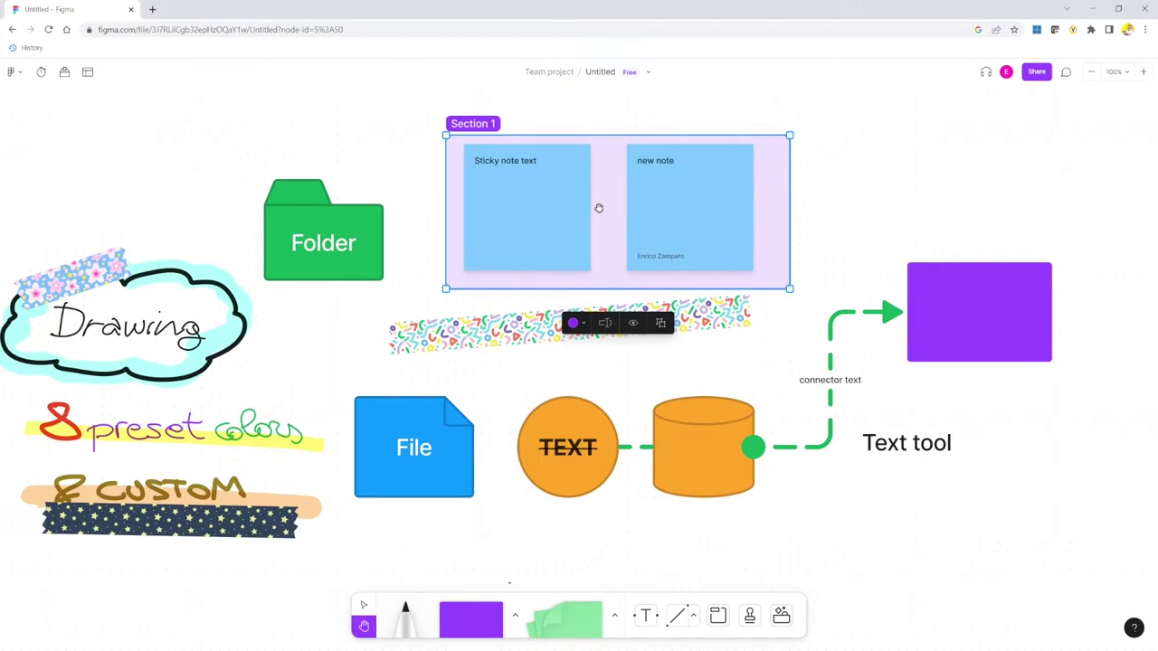
pyautogui.click(576, 323)
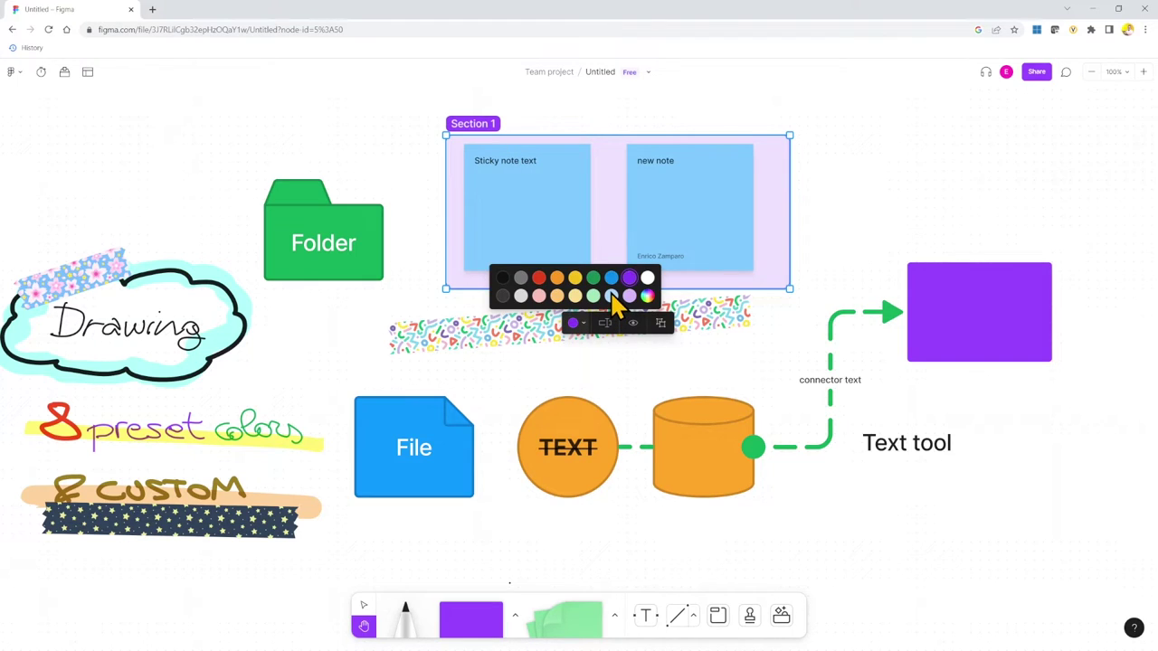
pyautogui.click(612, 297)
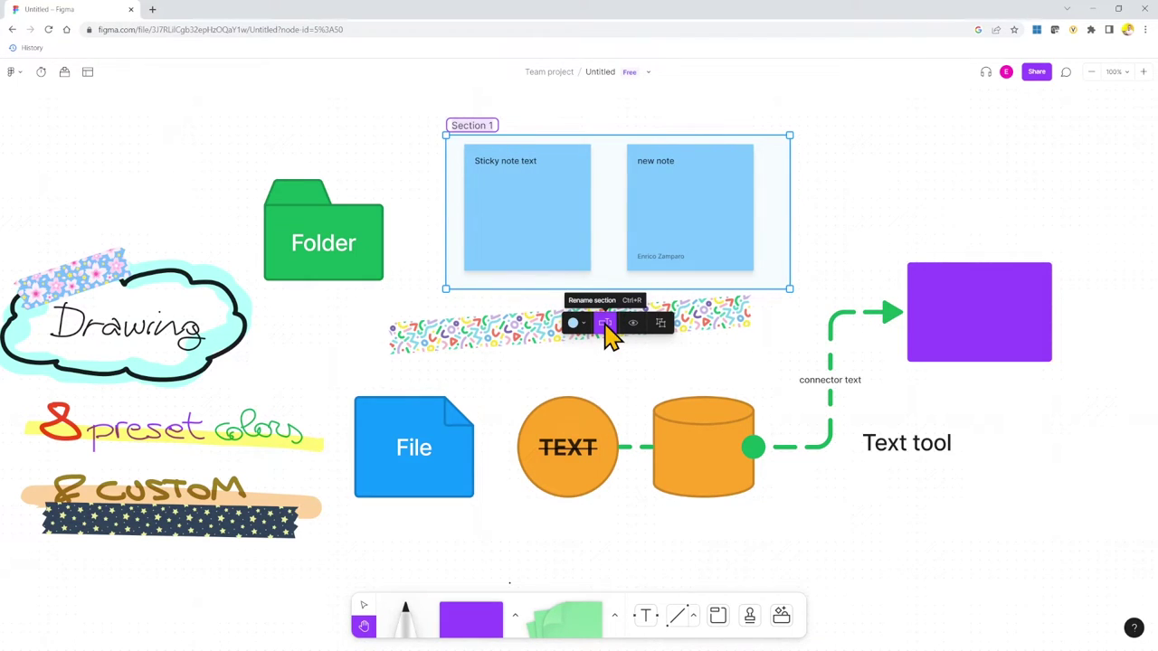
# Rename the section 'Sticky note section', then hide and reshow its contents.
pyautogui.click(605, 323)
pyautogui.write('Sticky note section')
pyautogui.press('Return')
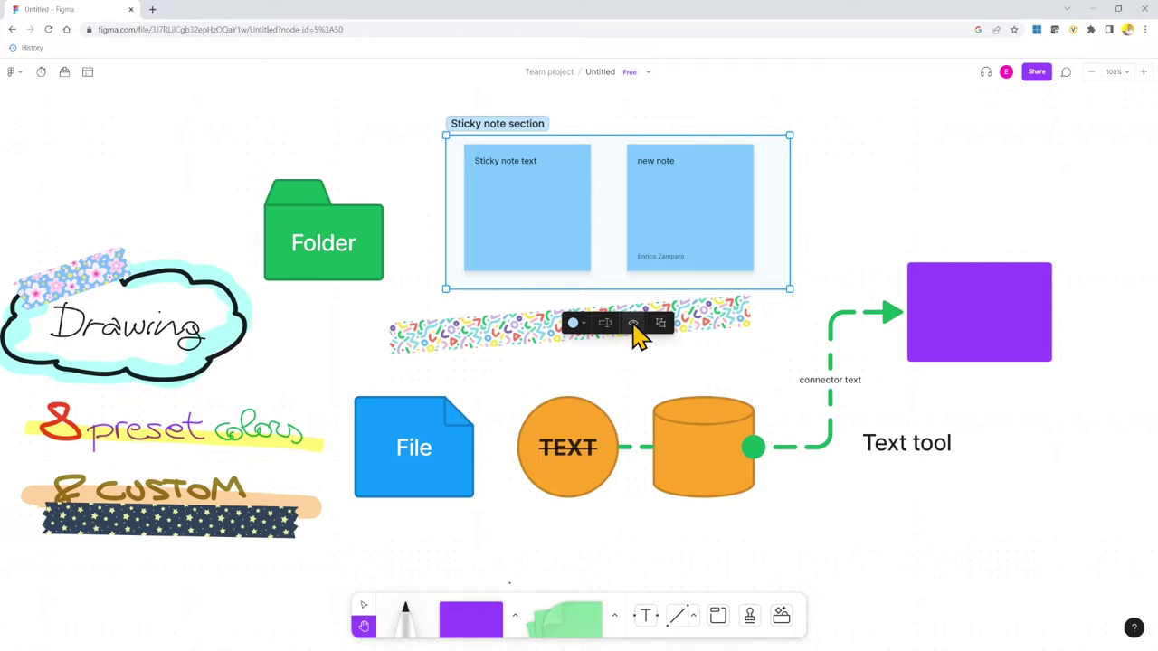
pyautogui.click(633, 324)
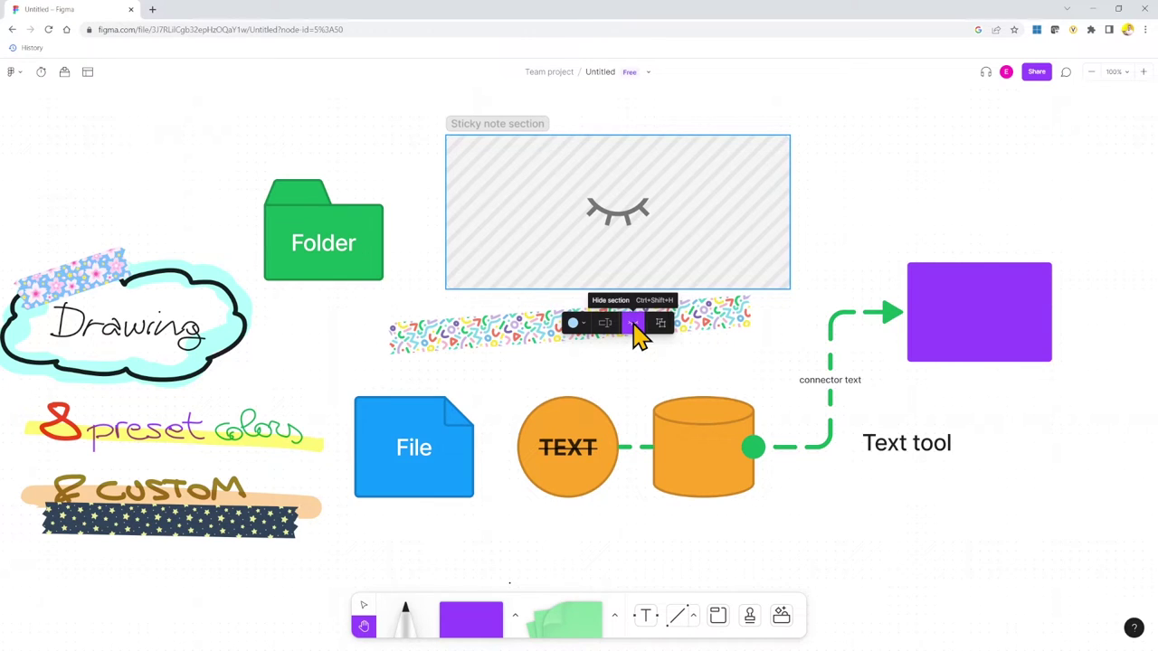
pyautogui.click(634, 323)
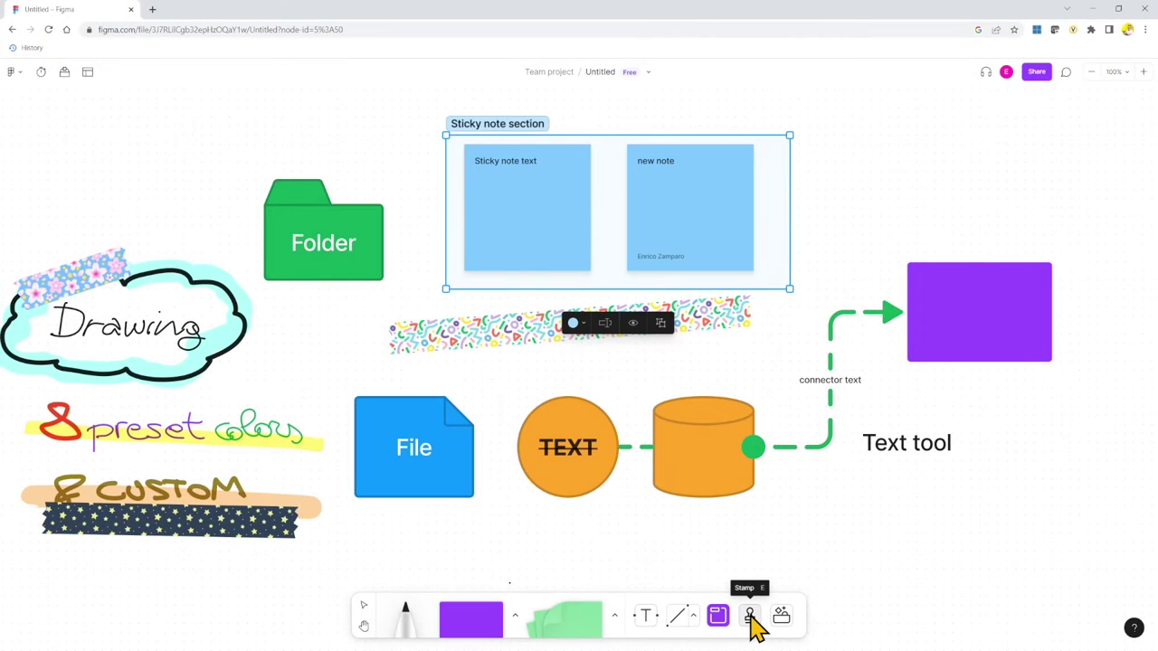
# Stamp a thumbs-up on the purple rectangle and a green dot on the File shape.
pyautogui.click(751, 617)
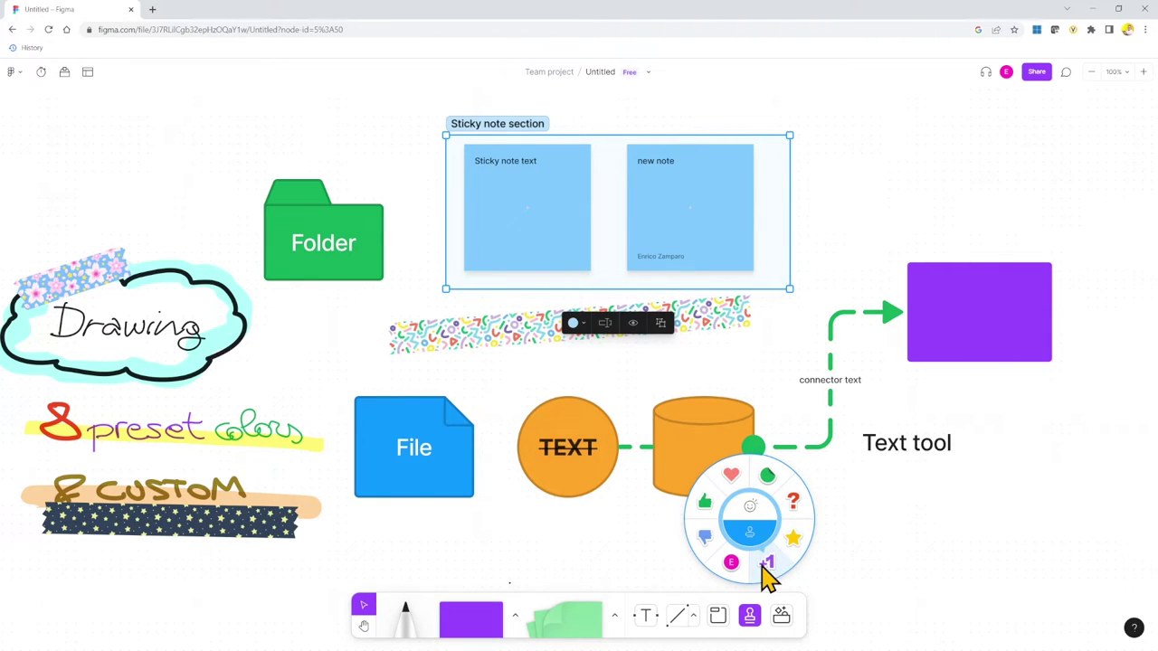
pyautogui.click(705, 501)
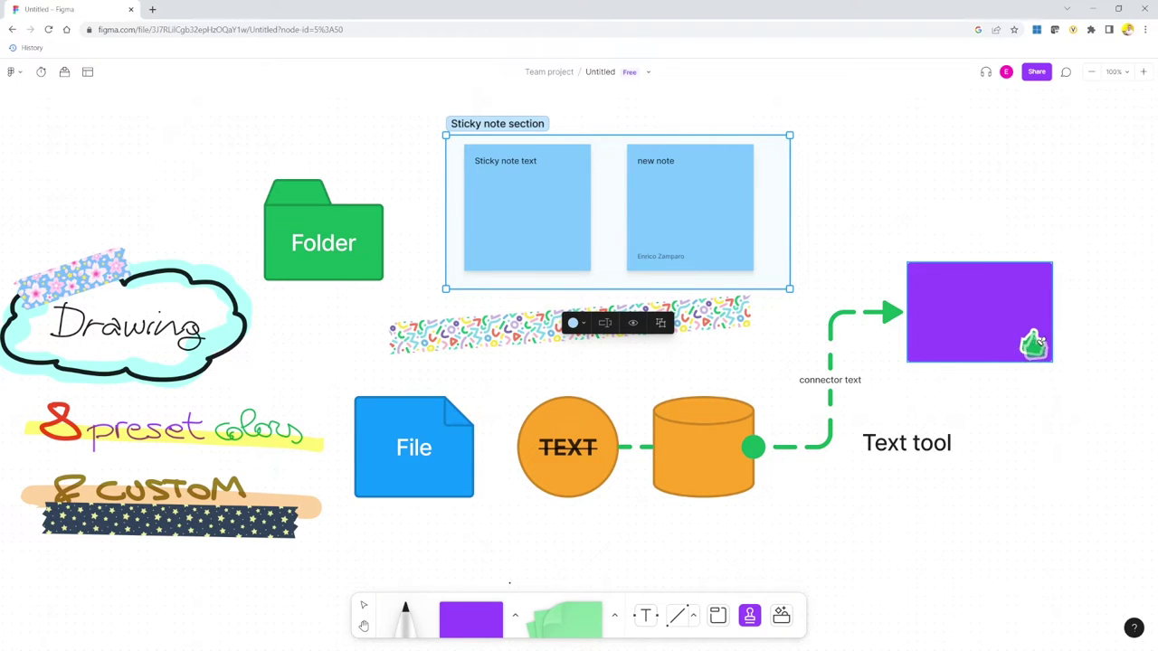
pyautogui.click(1033, 344)
pyautogui.press('e')
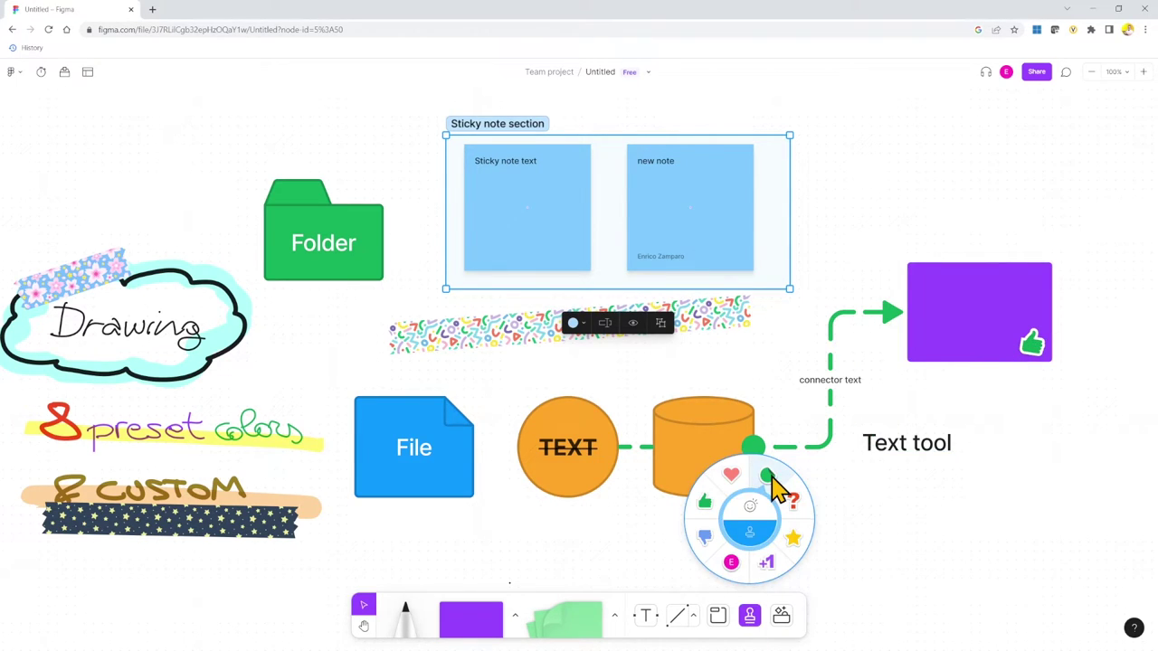
pyautogui.click(769, 482)
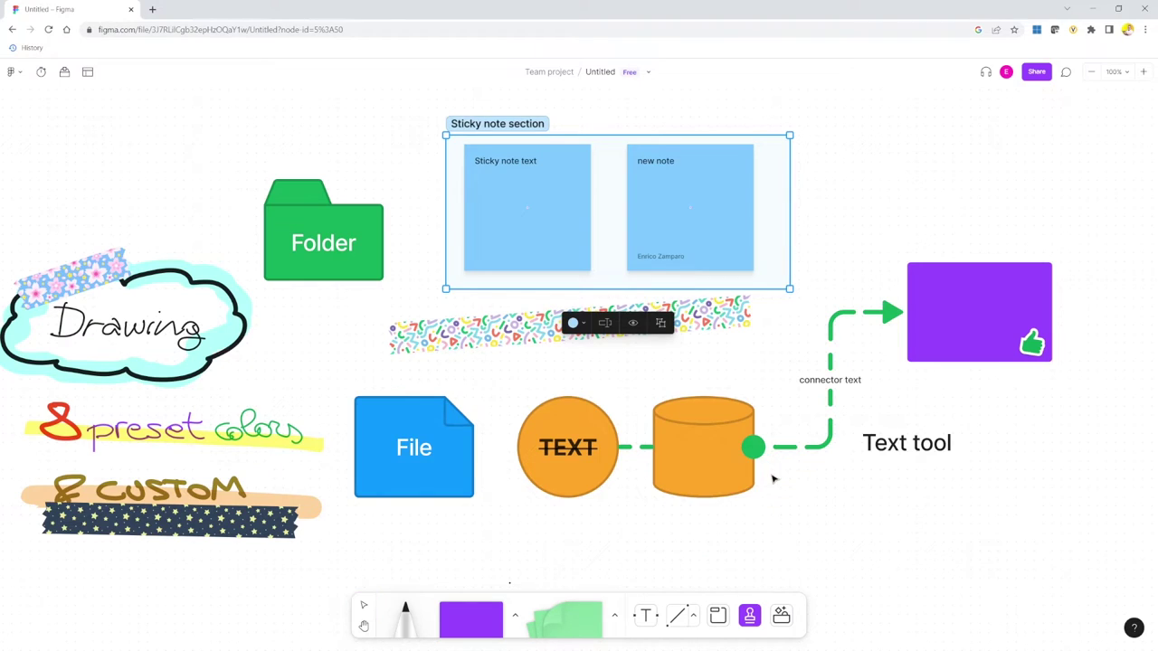
pyautogui.click(461, 481)
# Add two +1 stamps to the Drawing cloud.
pyautogui.press('e')
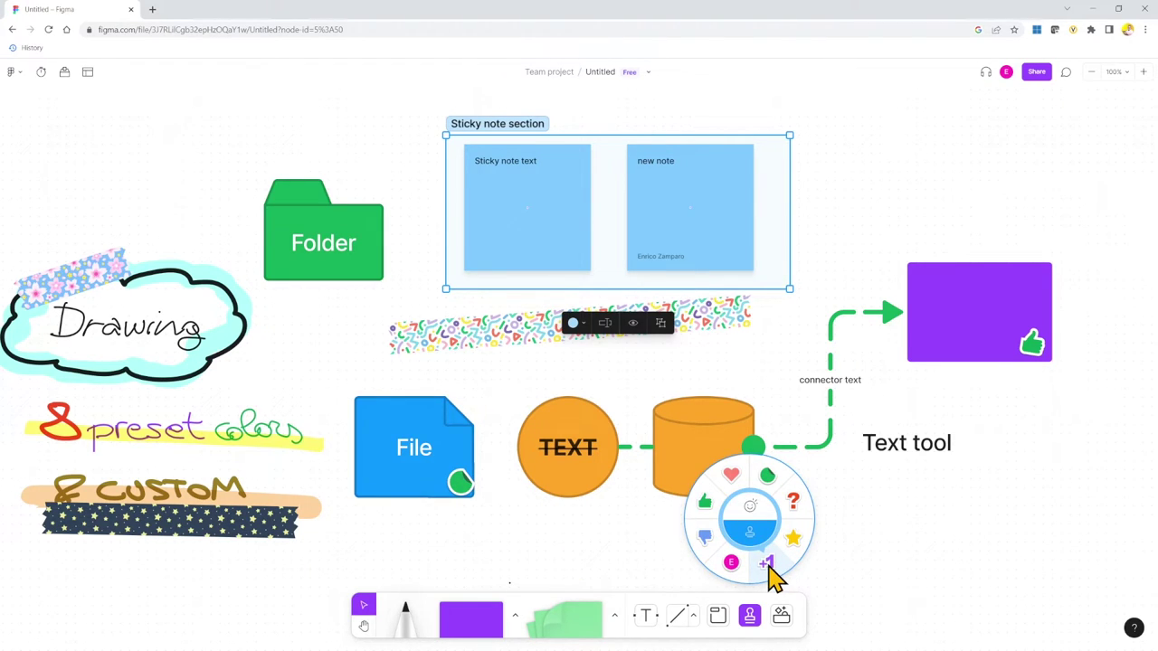
pyautogui.click(765, 563)
pyautogui.click(238, 328)
pyautogui.click(234, 307)
# Send heart-eyes emoji reactions over the 'new note' sticky.
pyautogui.press('e')
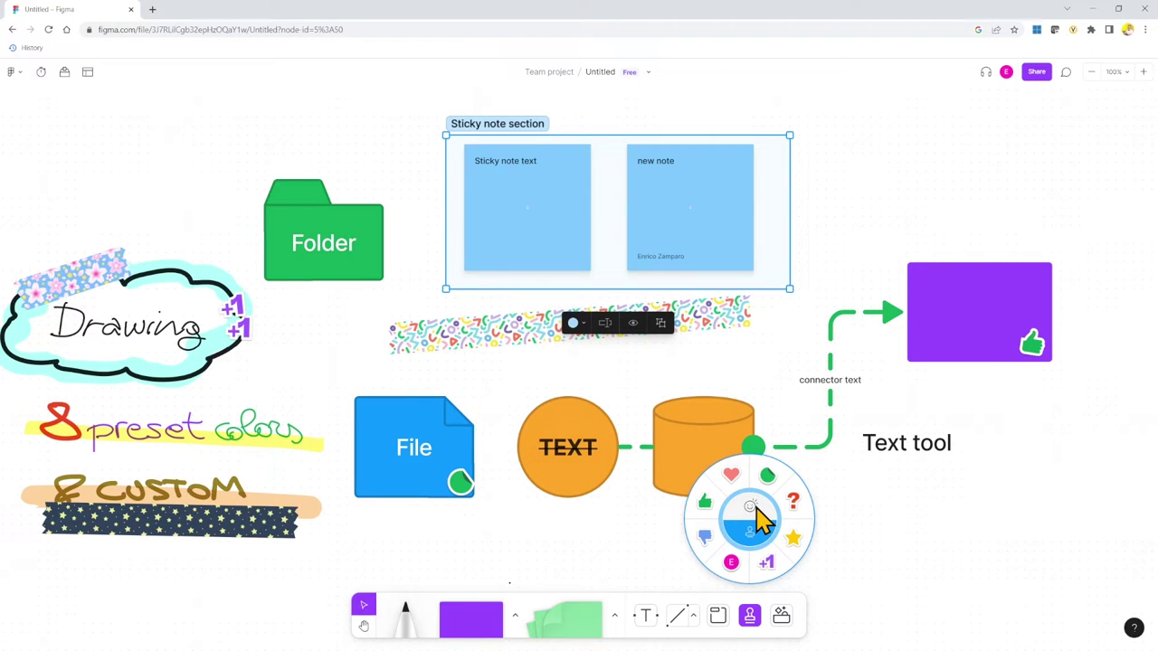
pyautogui.moveTo(758, 507)
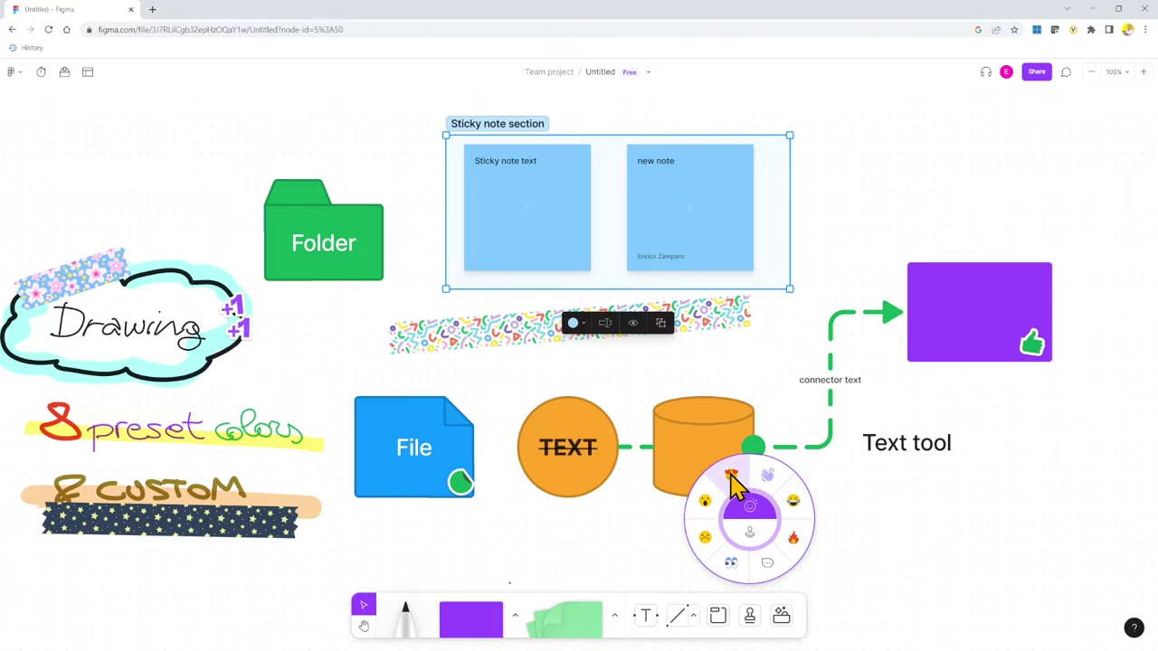
pyautogui.click(732, 479)
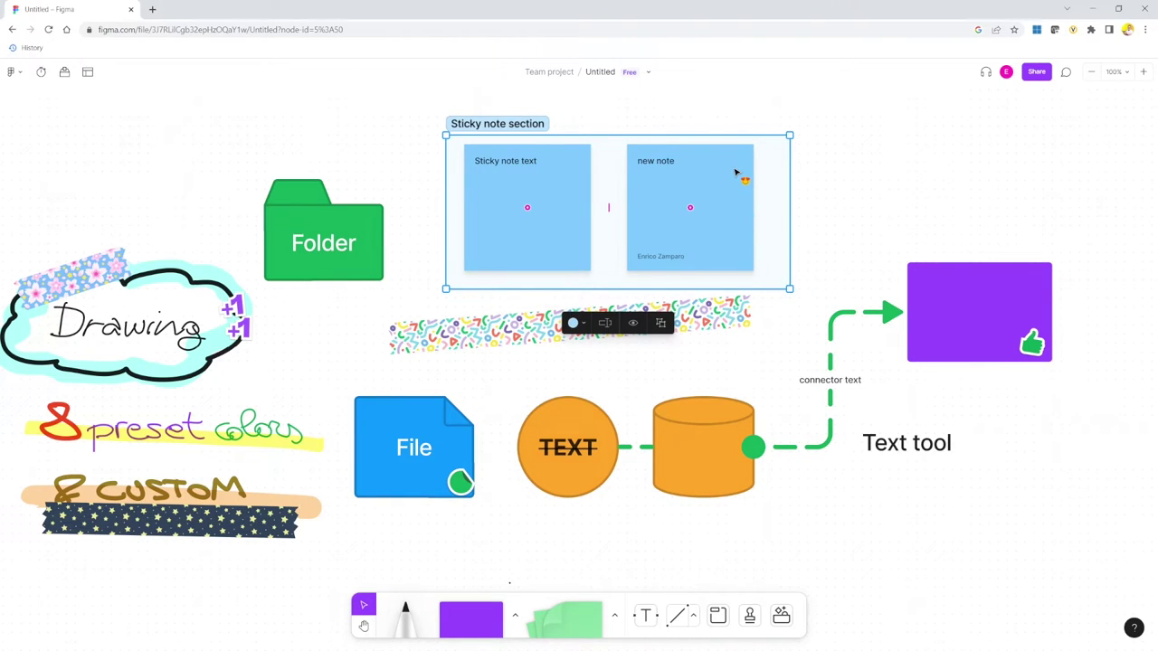
pyautogui.click(734, 172)
pyautogui.press('Escape')
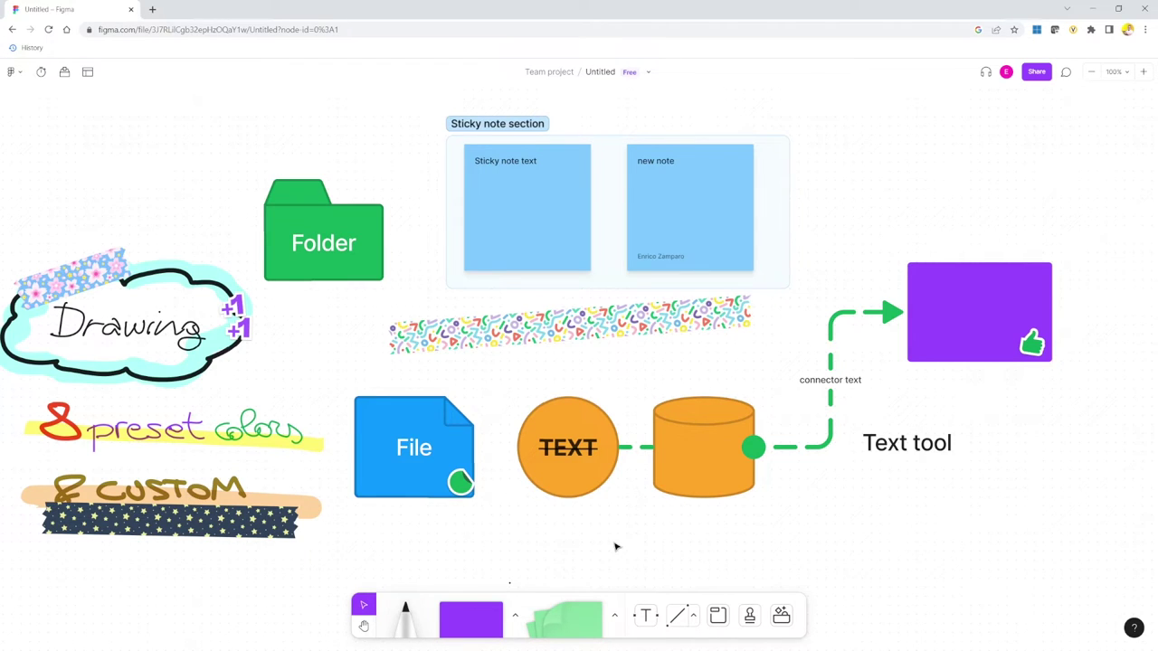
pyautogui.click(750, 617)
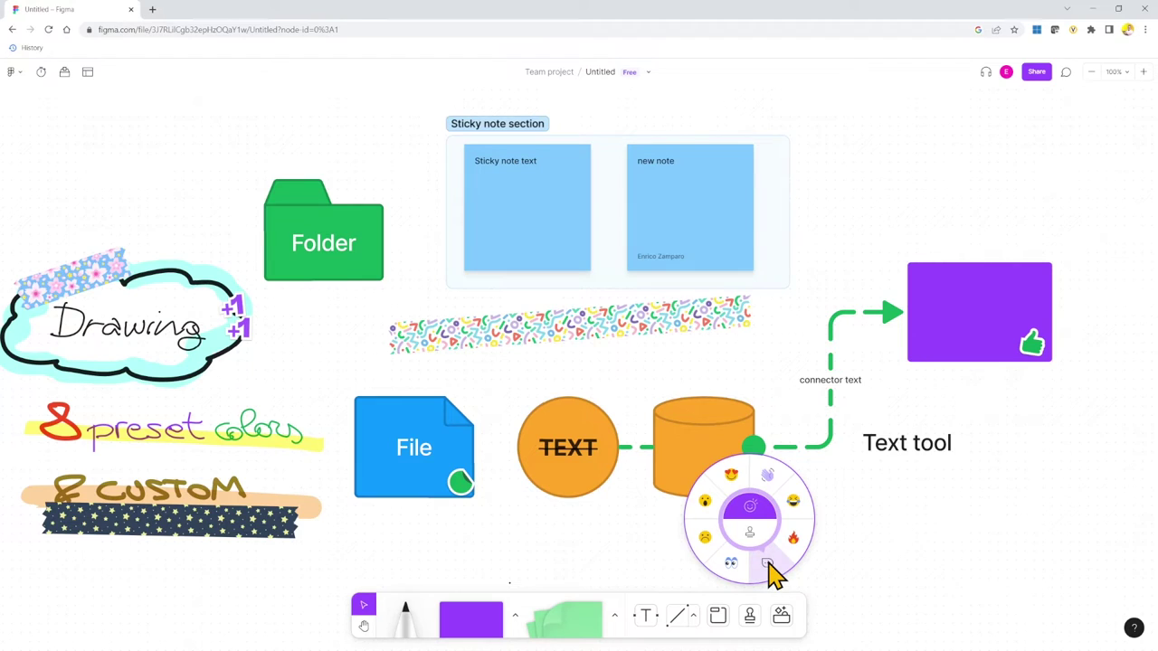
# Send the cursor-chat message 'I like this'.
pyautogui.click(769, 567)
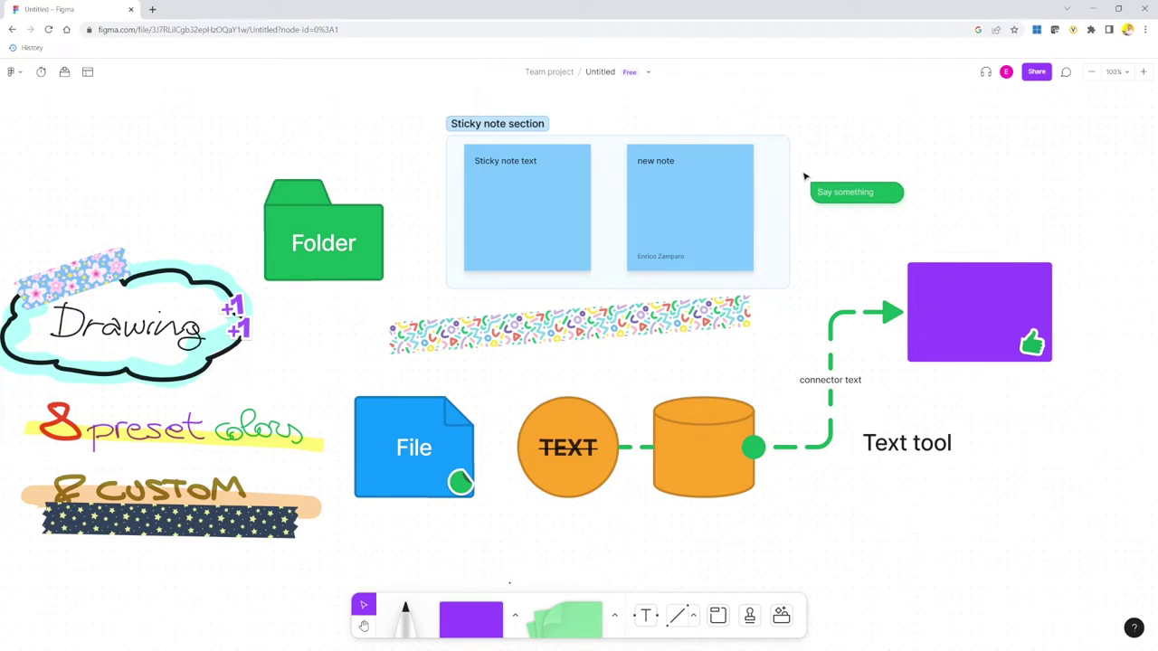
pyautogui.write('I like')
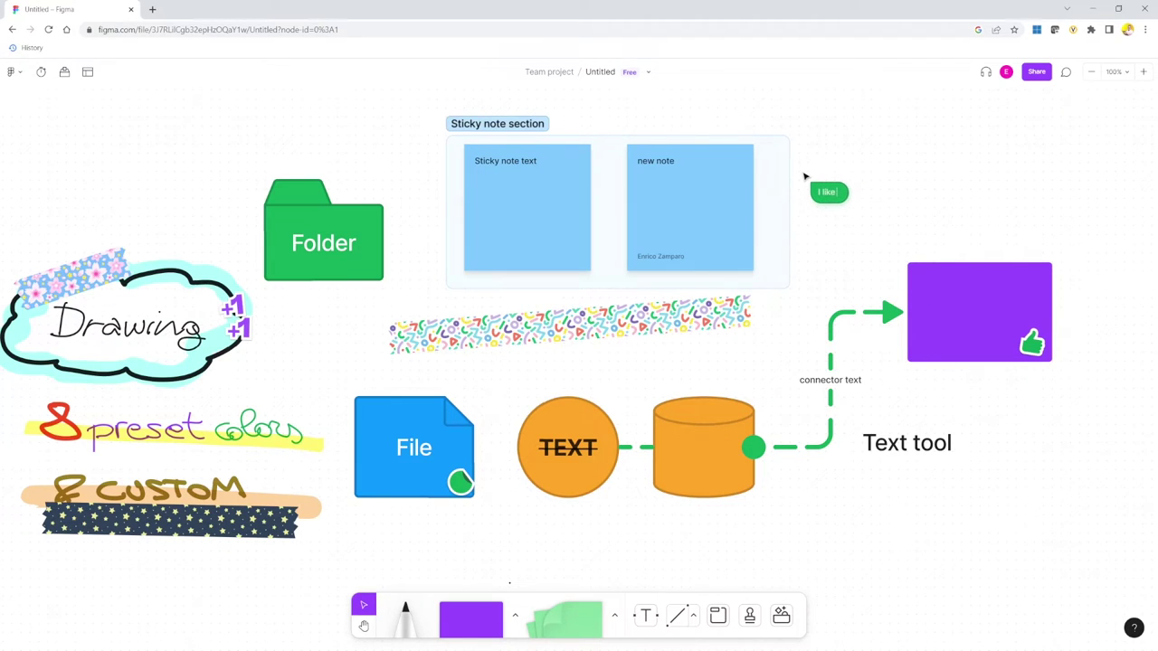
pyautogui.write(' this')
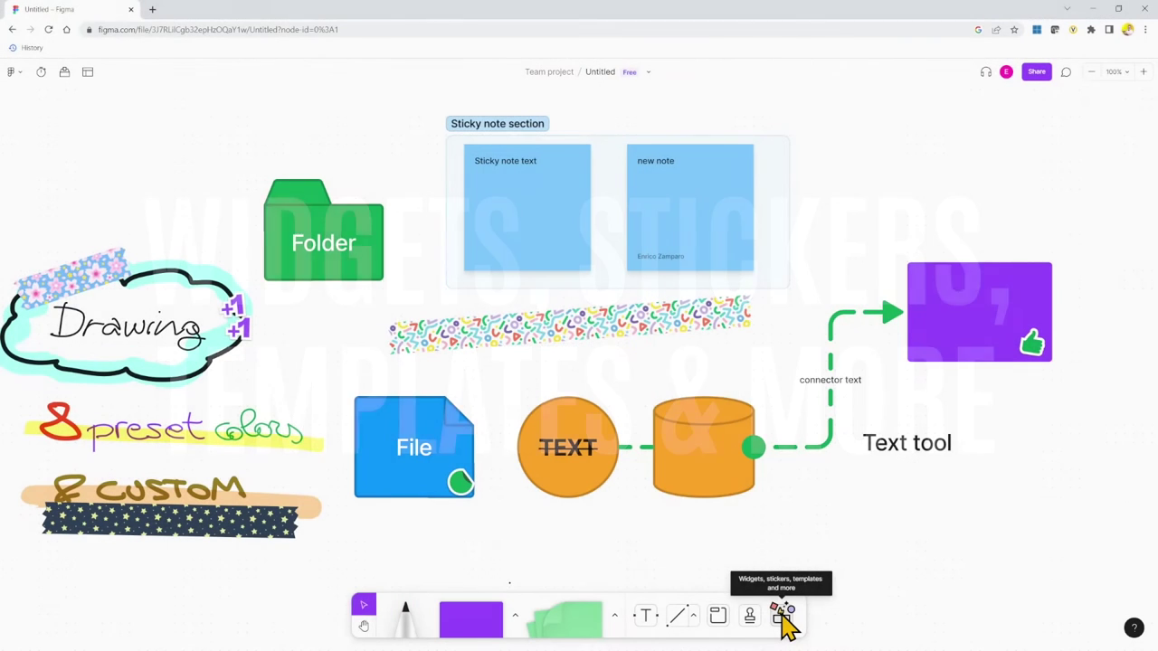
# Browse the Stickers and Templates tabs, then insert Giphy Stickers from Widgets.
pyautogui.click(782, 616)
pyautogui.click(694, 288)
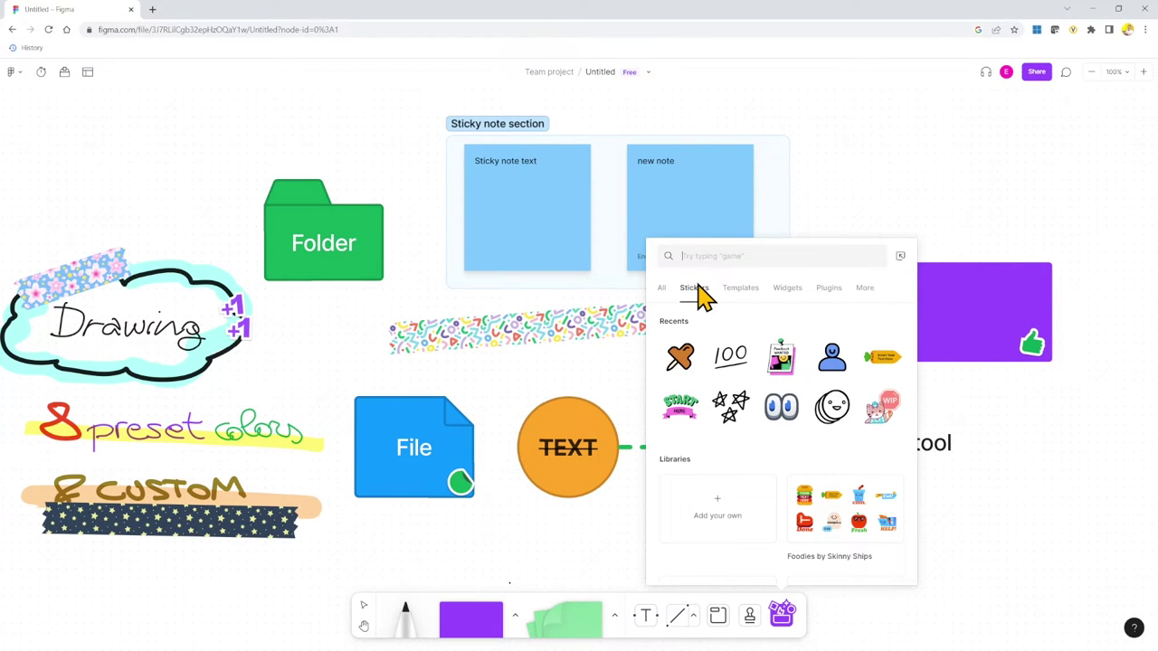
pyautogui.scroll(-3, 745, 406)
pyautogui.scroll(3, 745, 380)
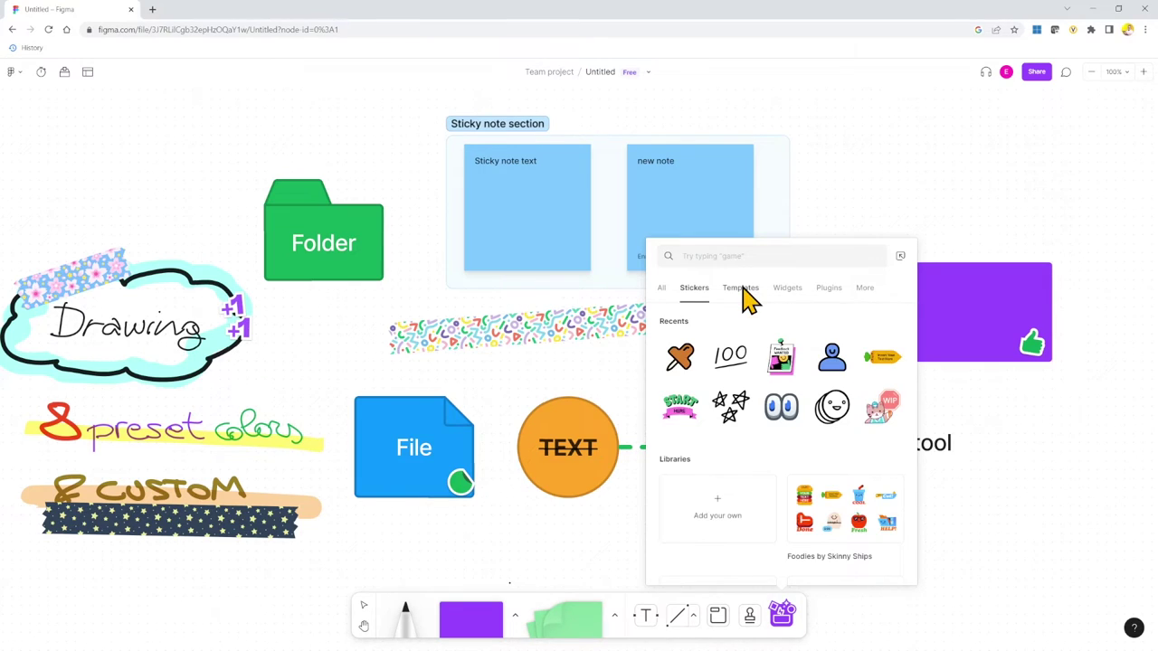
pyautogui.click(742, 288)
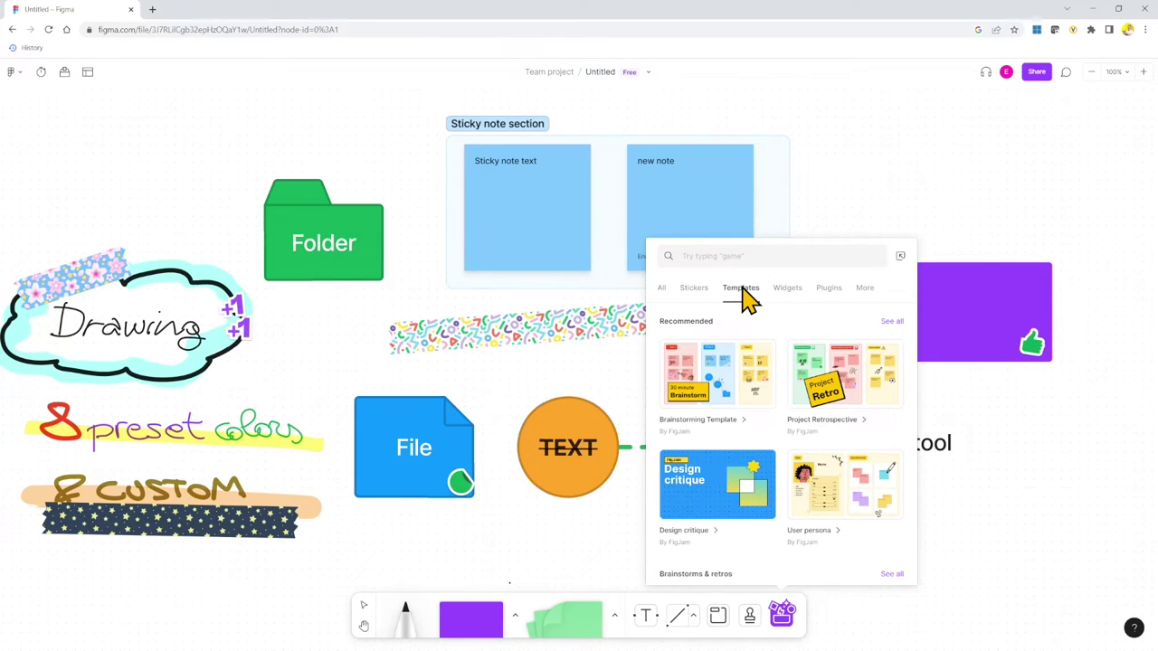
pyautogui.click(787, 289)
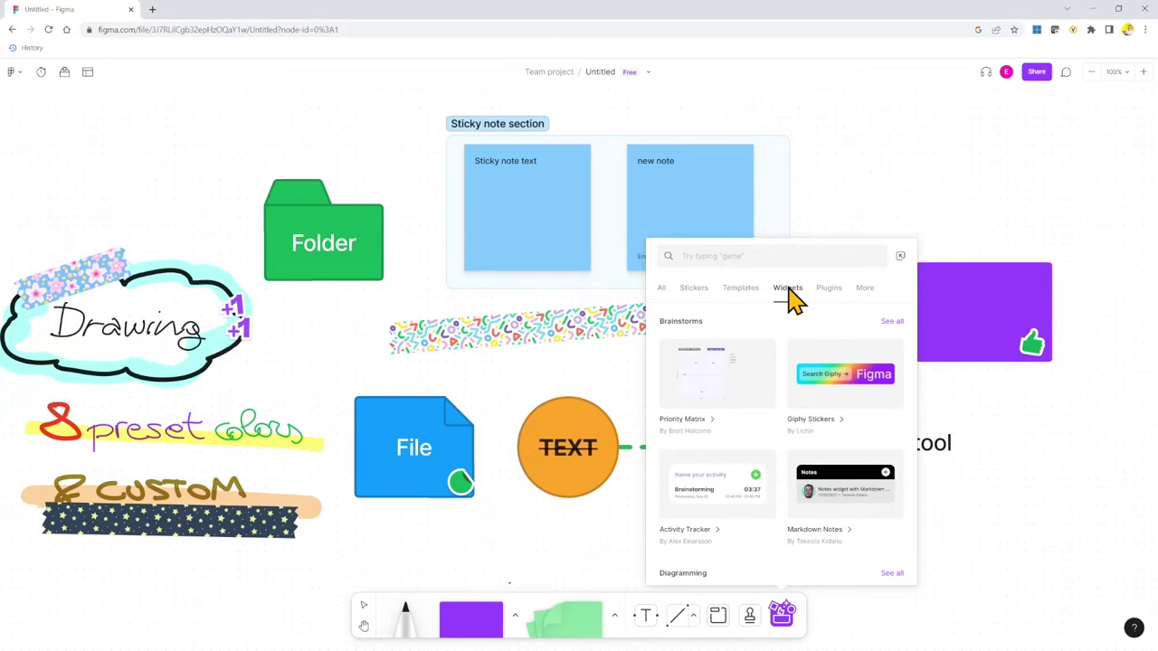
pyautogui.click(841, 389)
# Paste the pie chart, move it off the purple rectangle, and set its first values to 12 and 56.
pyautogui.hotkey('ctrl', 'v')
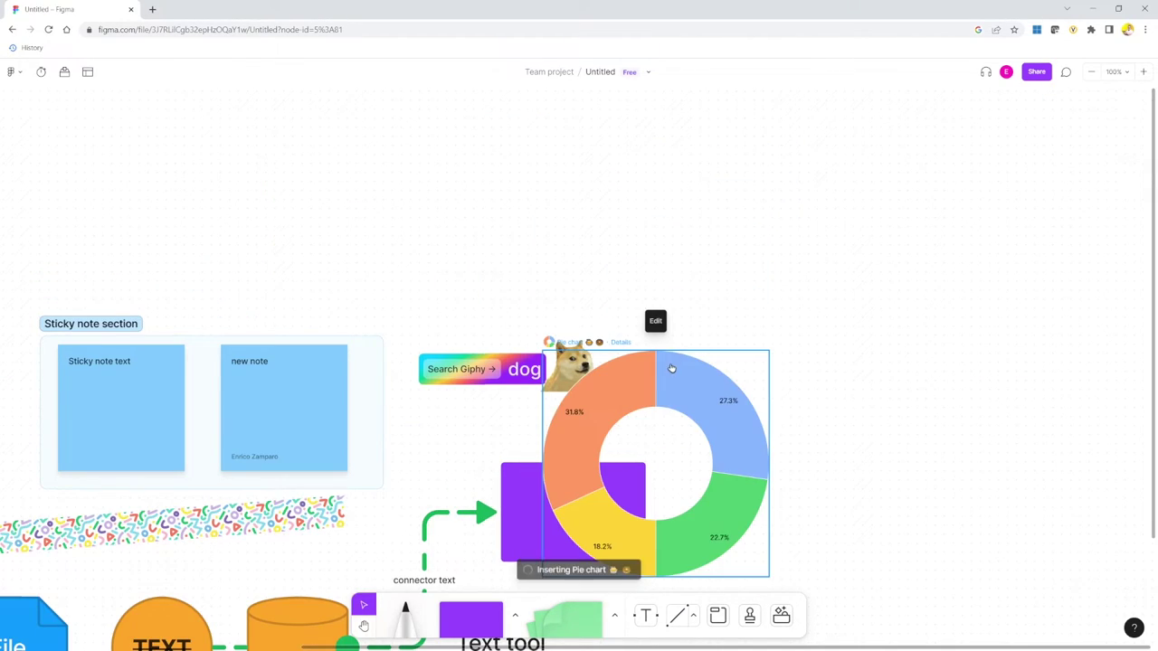
pyautogui.moveTo(679, 384); pyautogui.dragTo(791, 251)
pyautogui.click(767, 188)
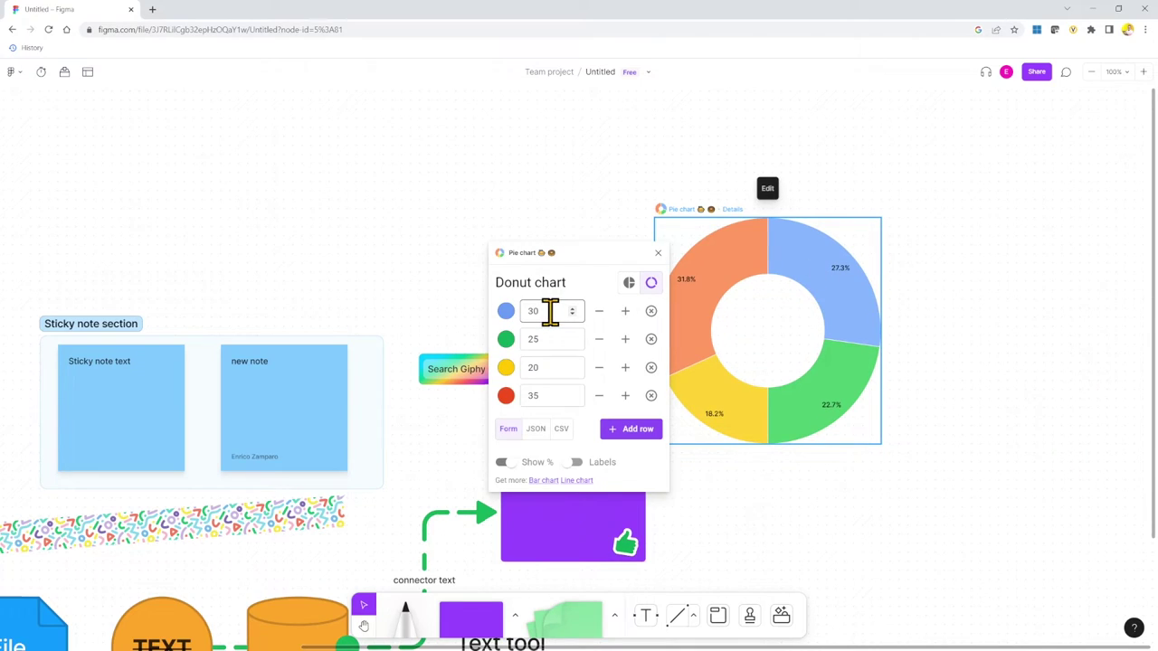
pyautogui.doubleClick(549, 311)
pyautogui.write('12')
pyautogui.doubleClick(548, 336)
pyautogui.write('56')
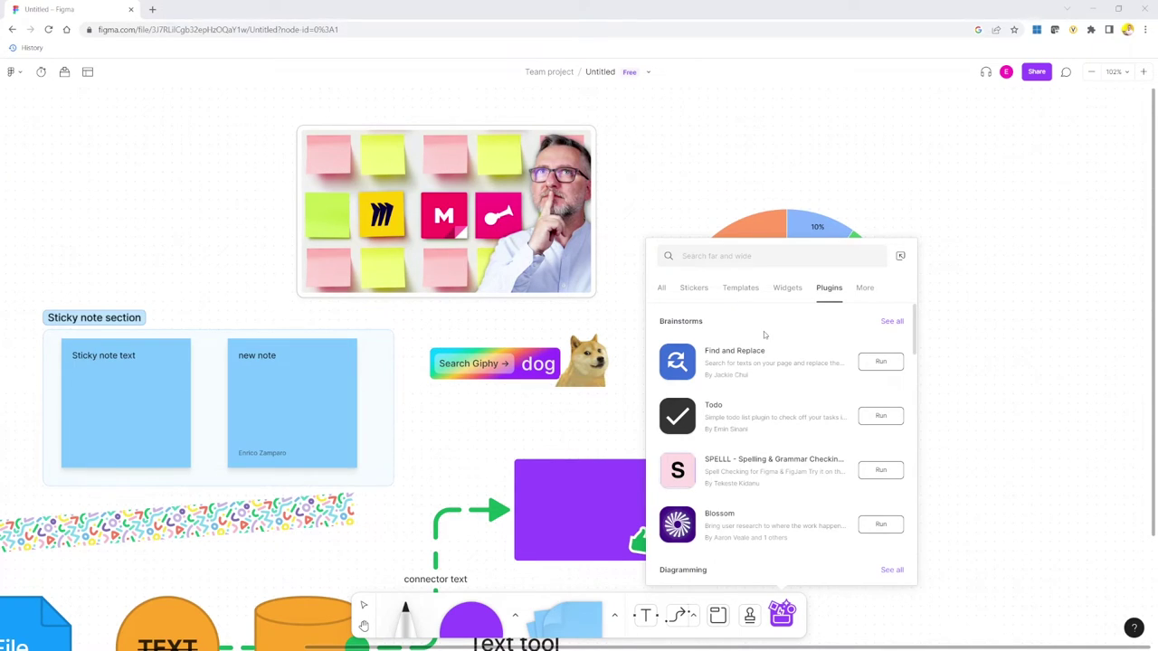
# Show every Brainstorms plugin, such as Stamp Counter, and briefly view then close the Community plugins page.
pyautogui.scroll(-3, 763, 333)
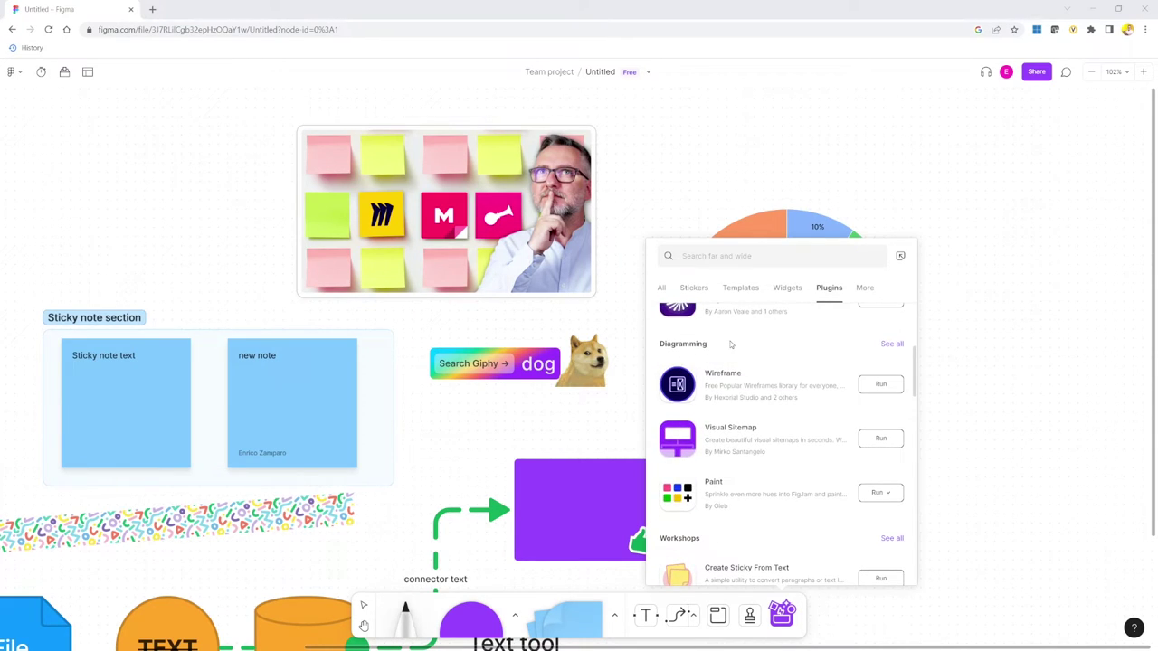
pyautogui.scroll(-3, 734, 360)
pyautogui.scroll(6, 787, 407)
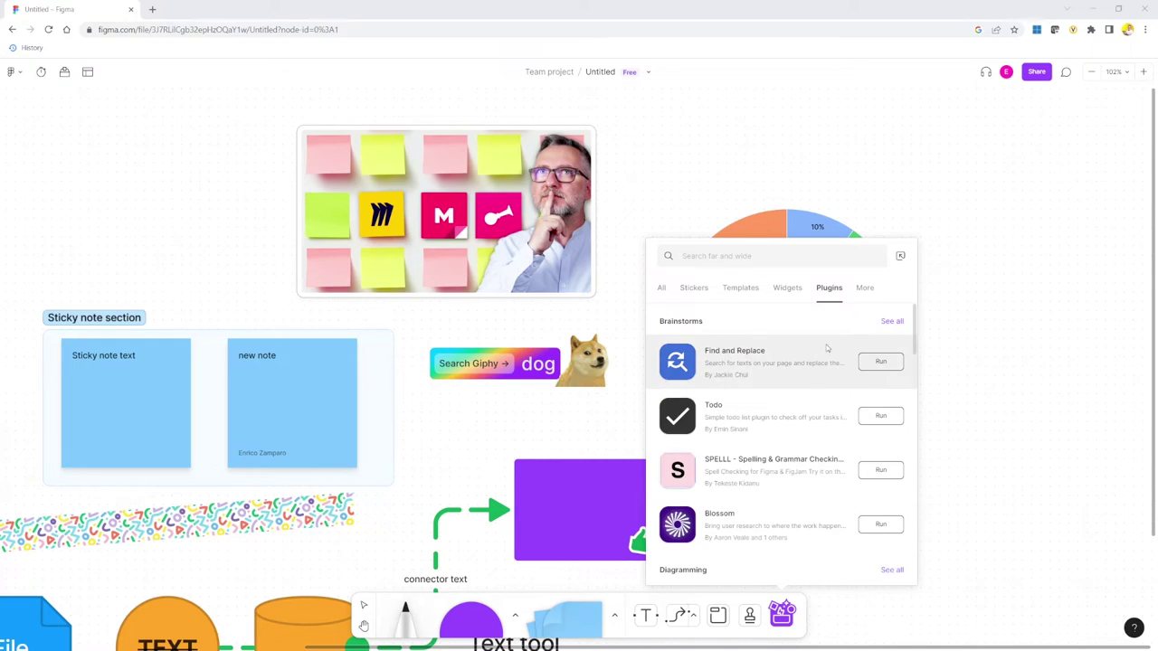
pyautogui.click(891, 323)
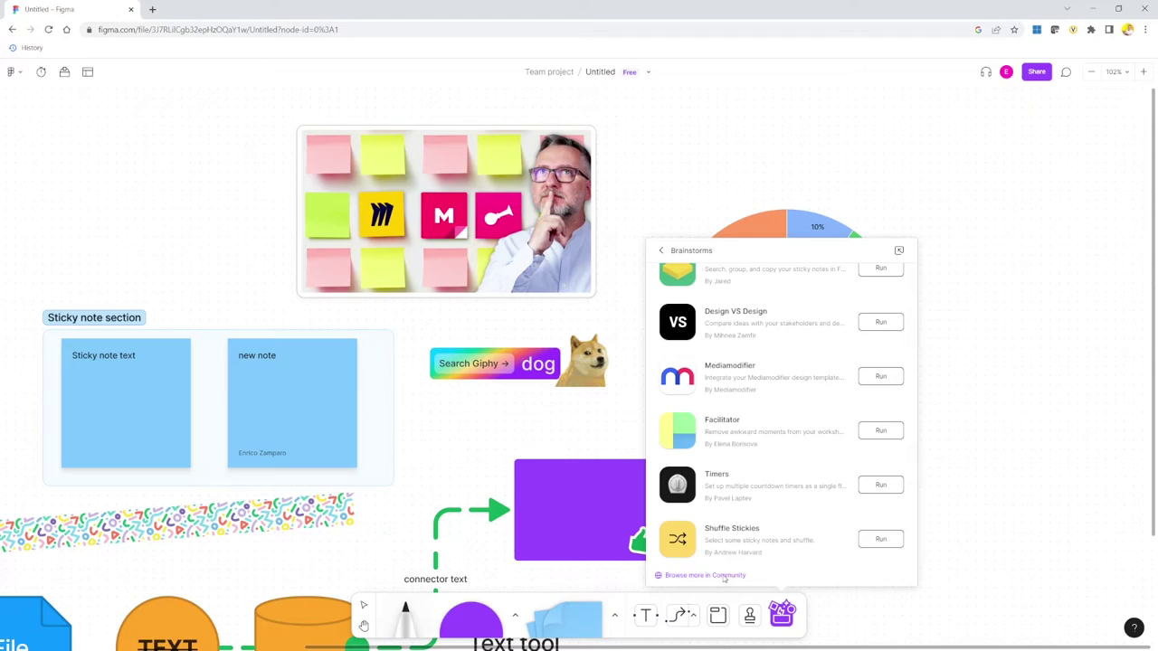
pyautogui.click(715, 575)
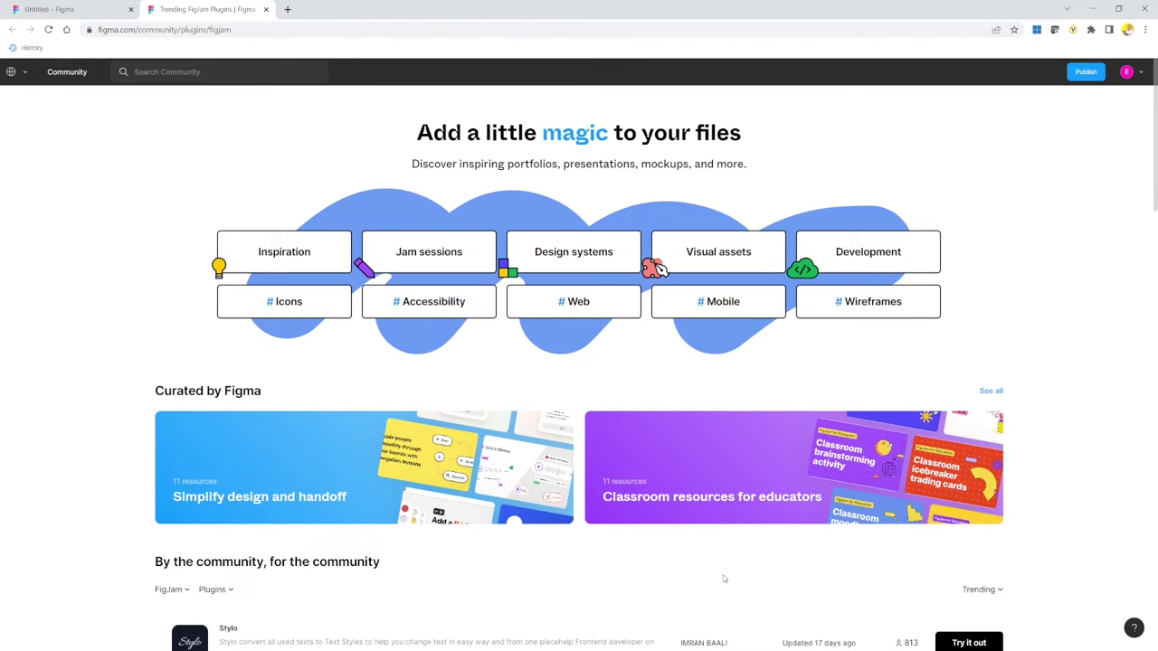
pyautogui.hotkey('ctrl', 'w')
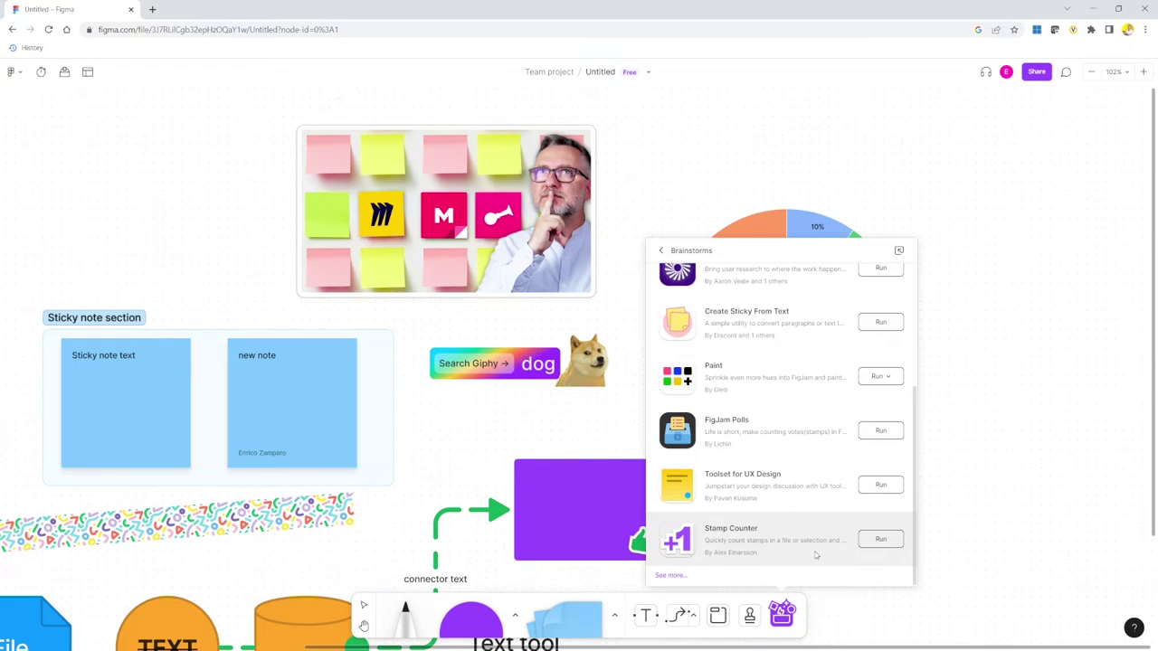
# Scroll back up through the Brainstorms plugin list.
pyautogui.scroll(2, 787, 551)
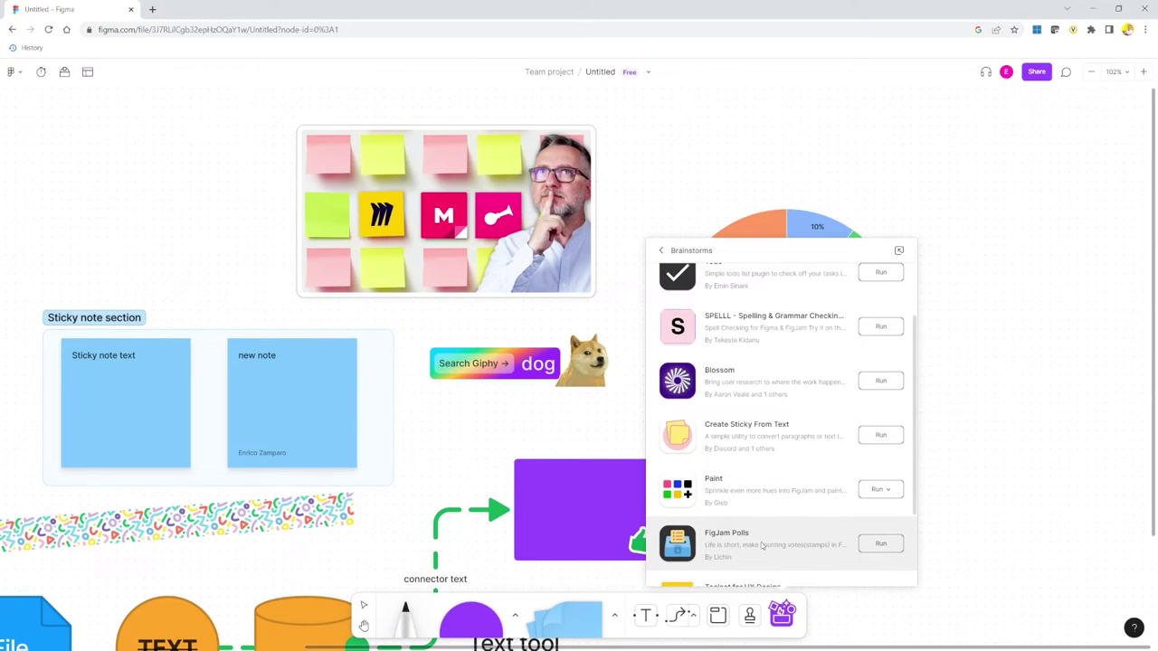
pyautogui.scroll(1, 761, 543)
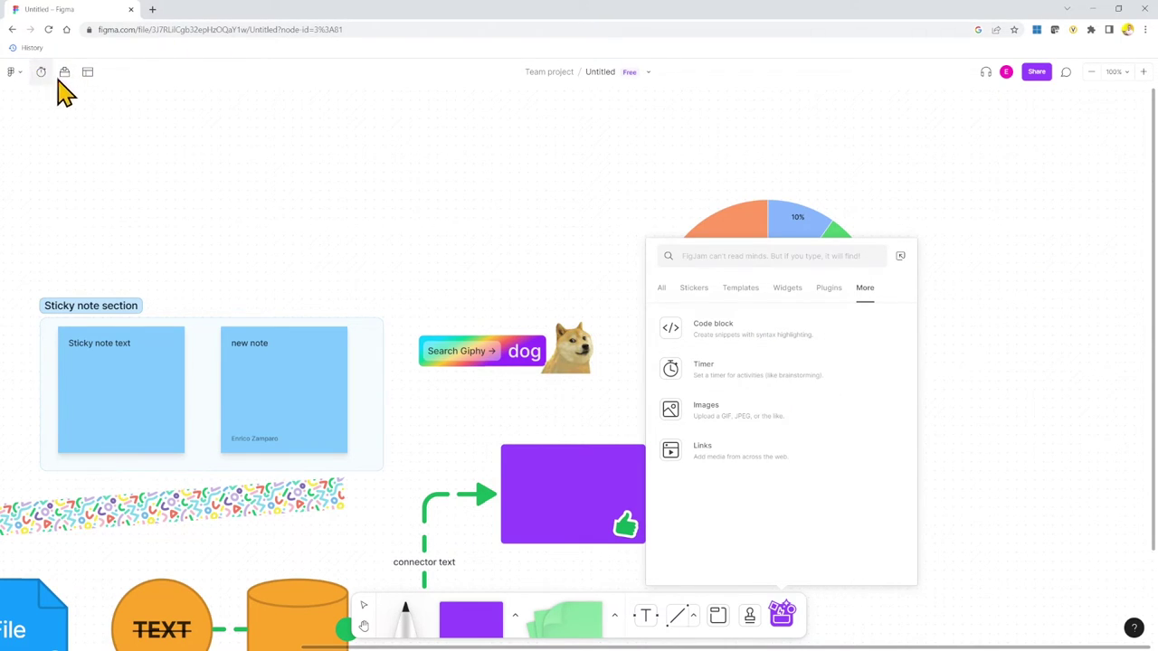
# Insert the sticky-notes photo from a file and give it a white image border.
pyautogui.click(751, 419)
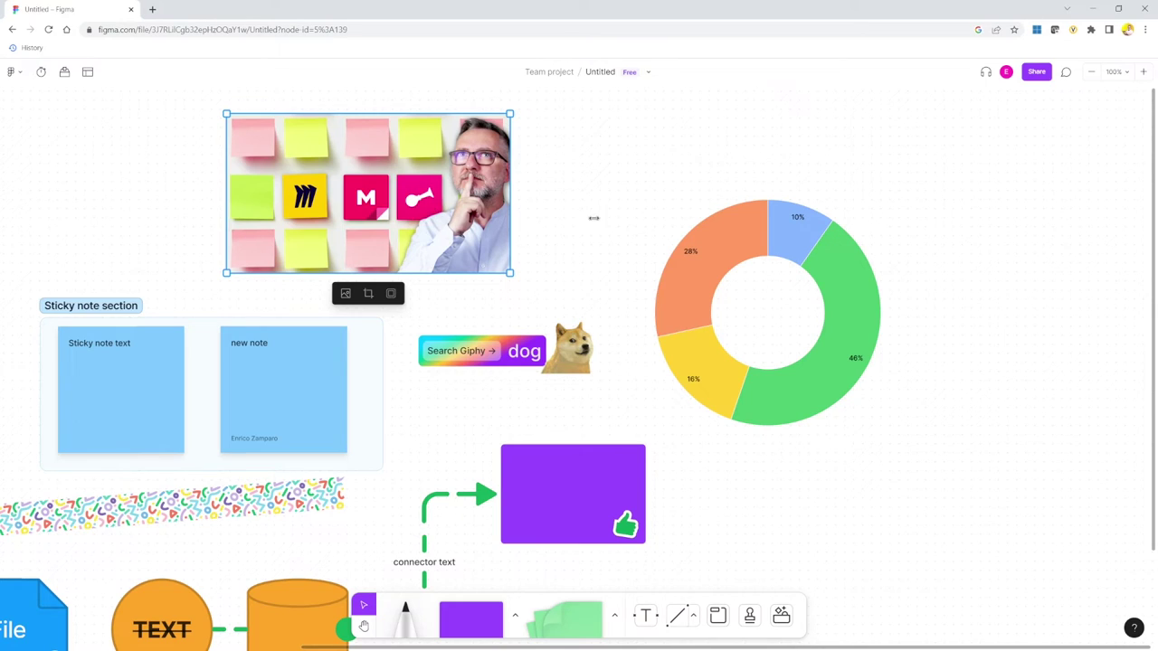
pyautogui.click(392, 295)
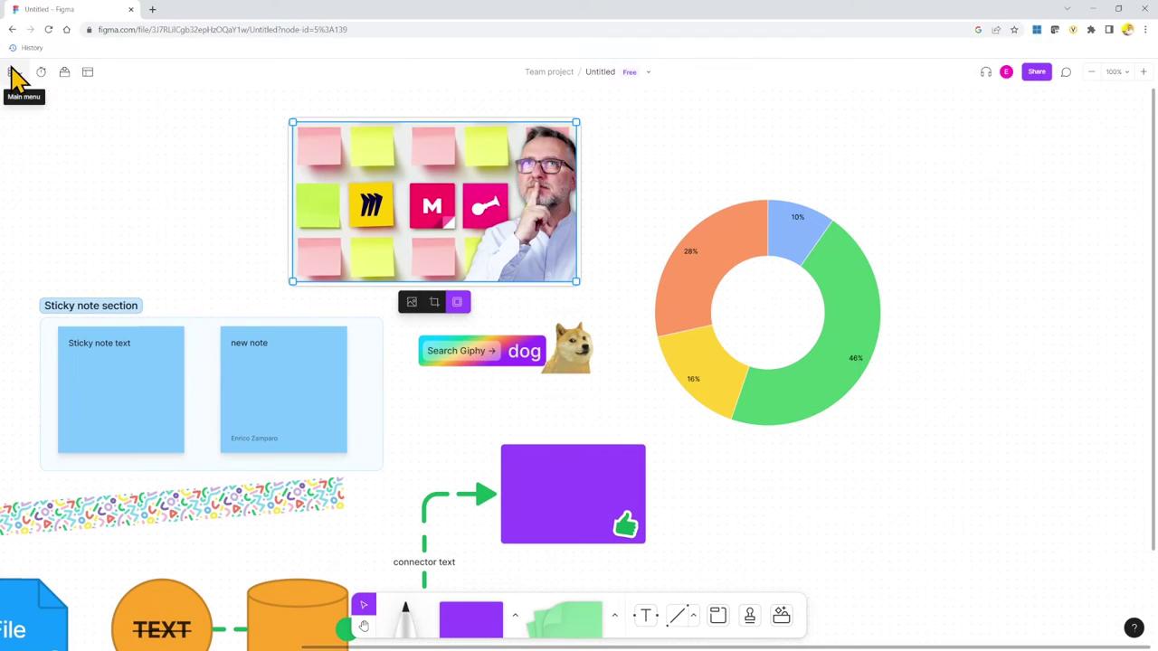
# Start the board timer with the It's Friday track, dismiss the voting upgrade, and glance at Templates.
pyautogui.click(13, 74)
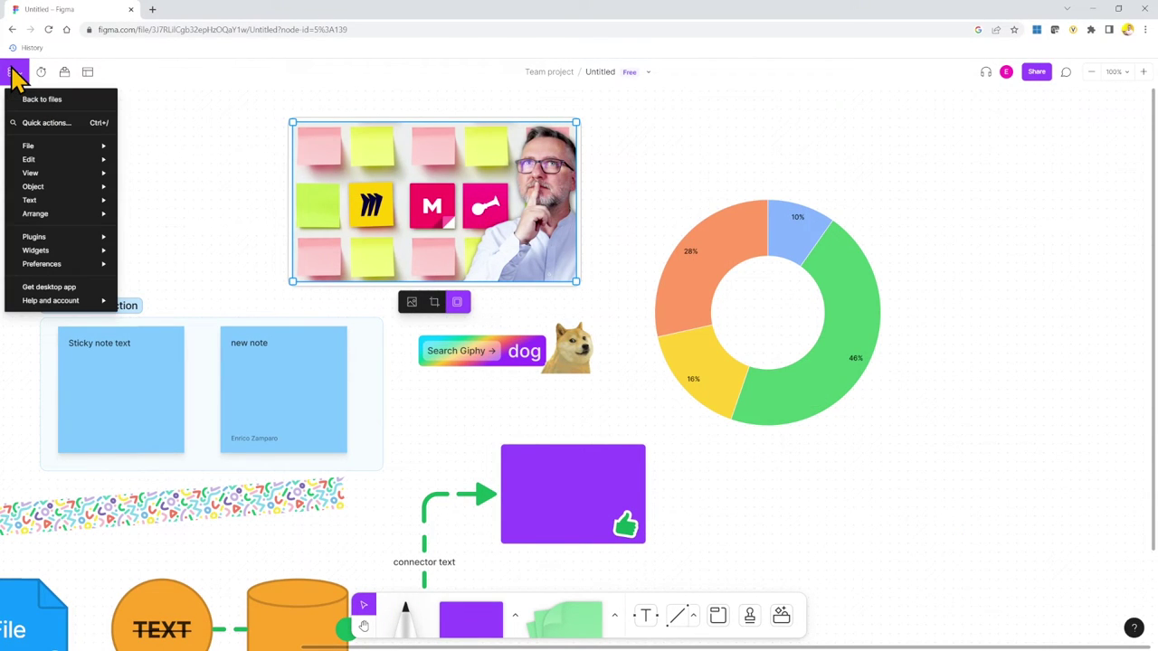
pyautogui.click(13, 74)
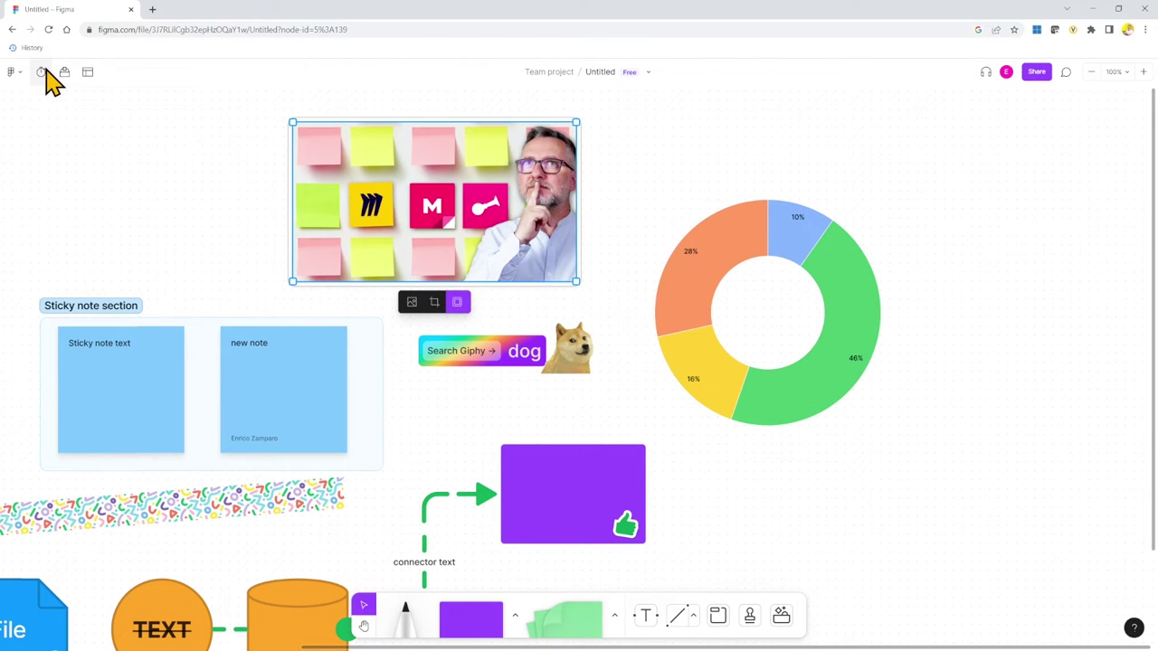
pyautogui.click(42, 72)
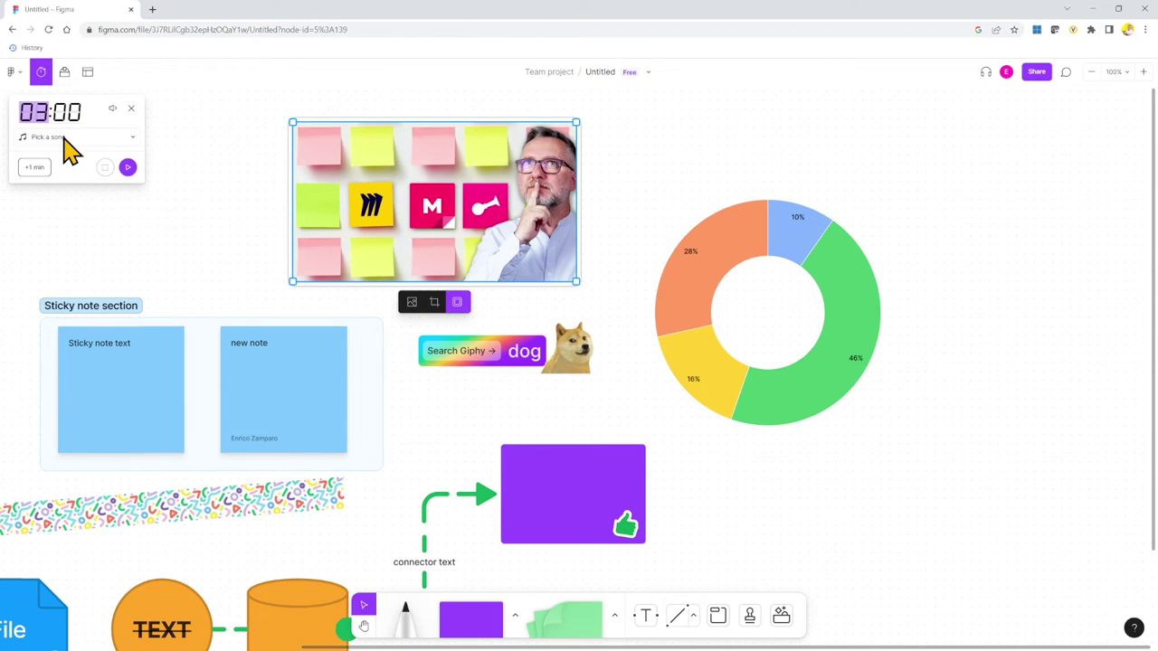
pyautogui.click(64, 138)
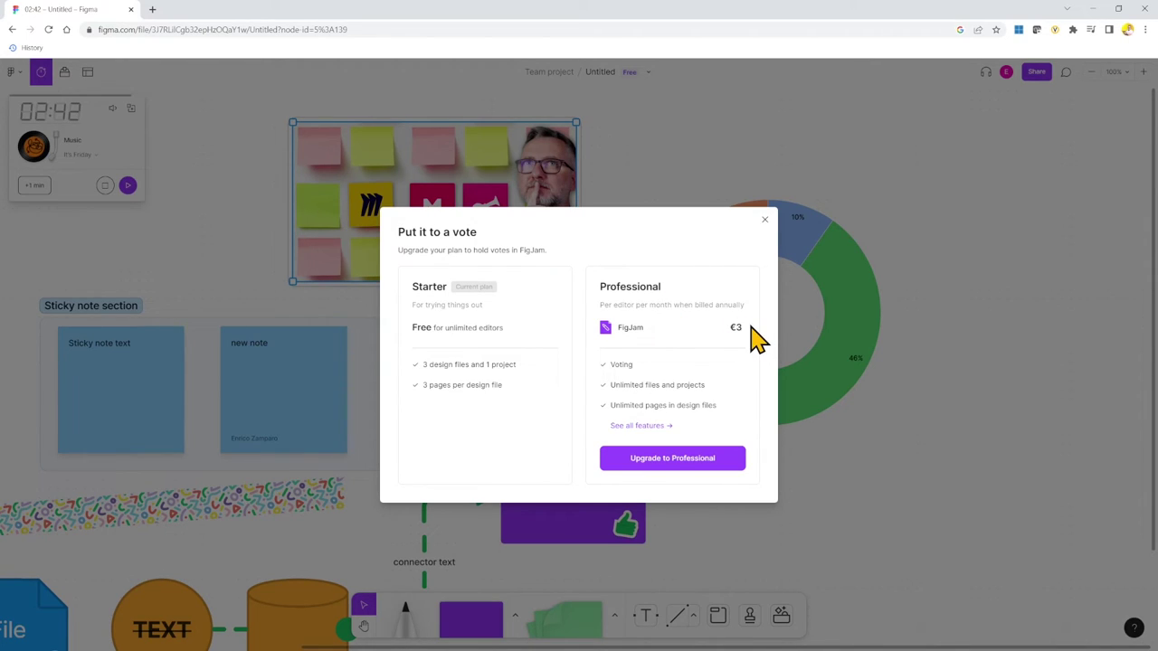
pyautogui.press('Escape')
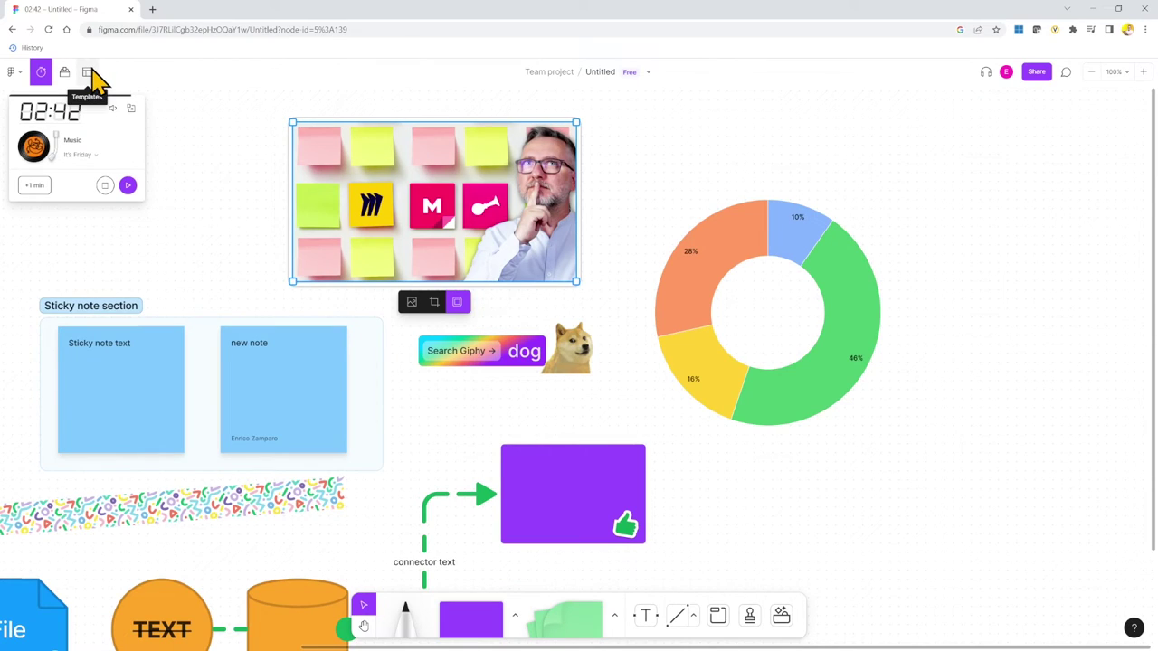
pyautogui.click(90, 72)
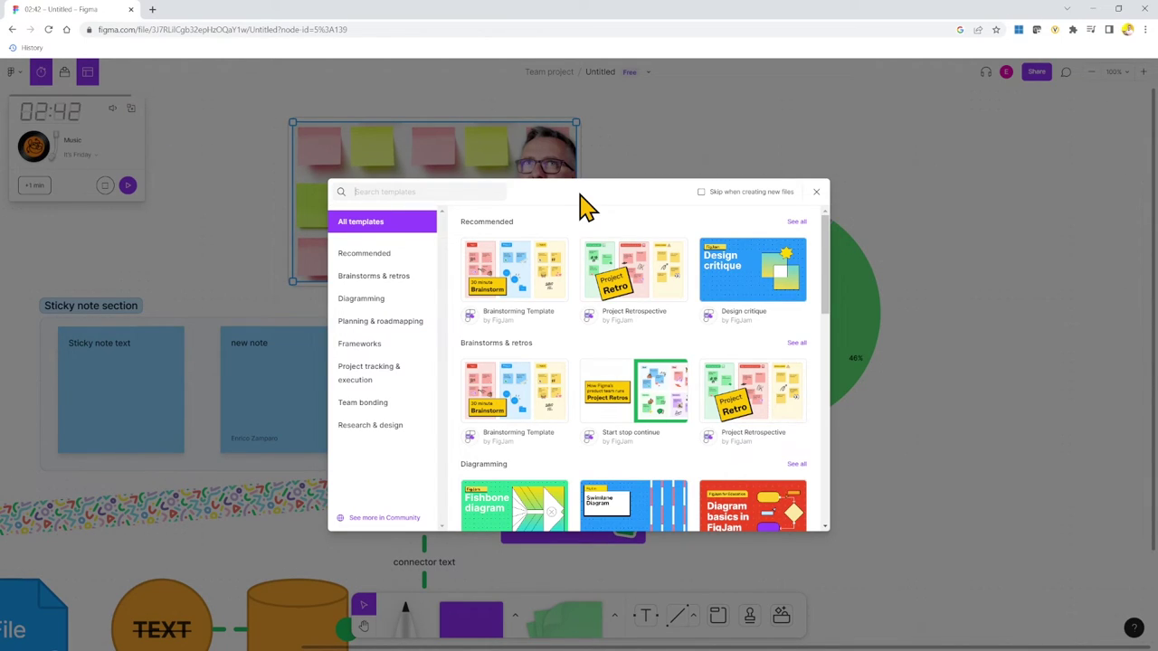
pyautogui.click(816, 192)
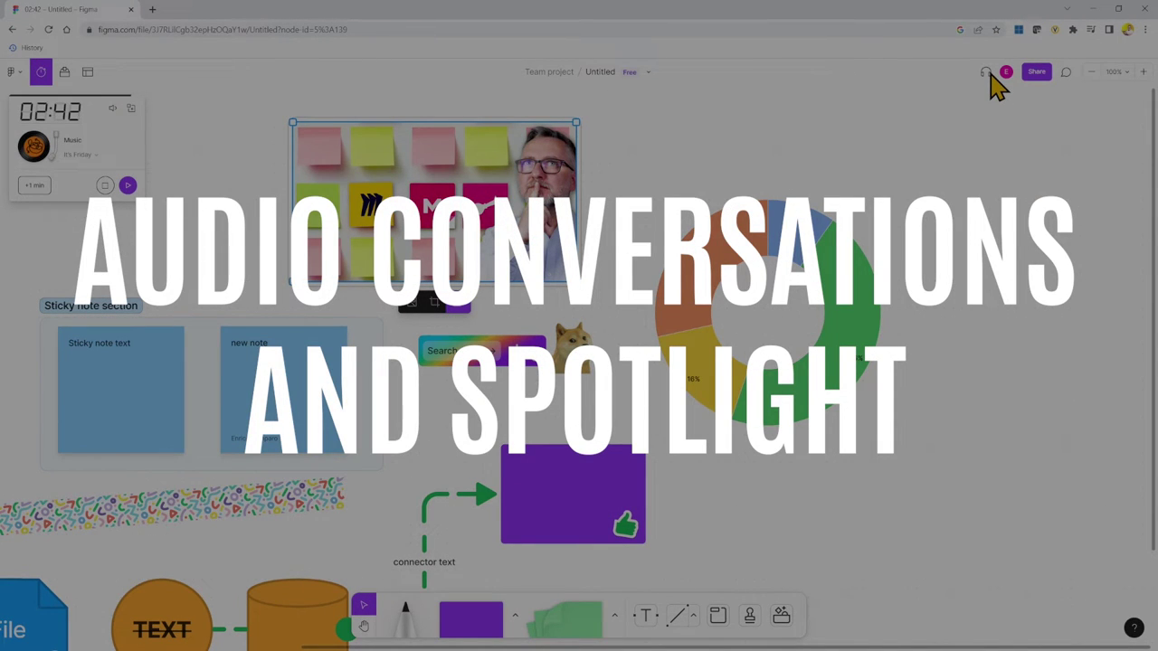
pyautogui.click(987, 73)
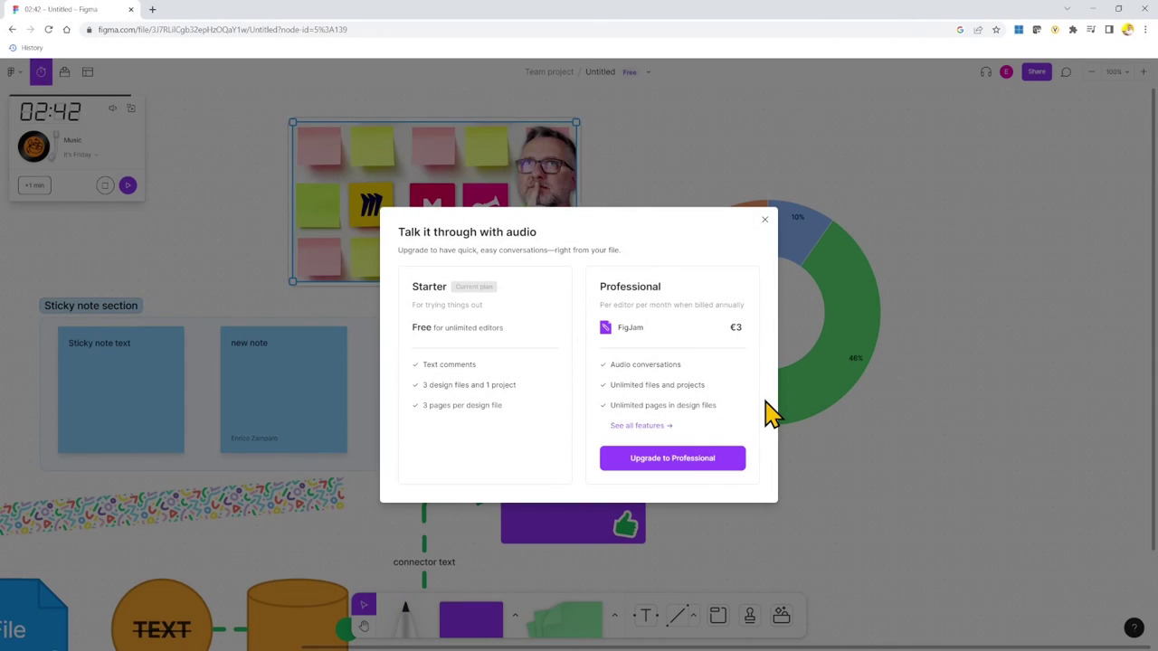
pyautogui.click(1007, 73)
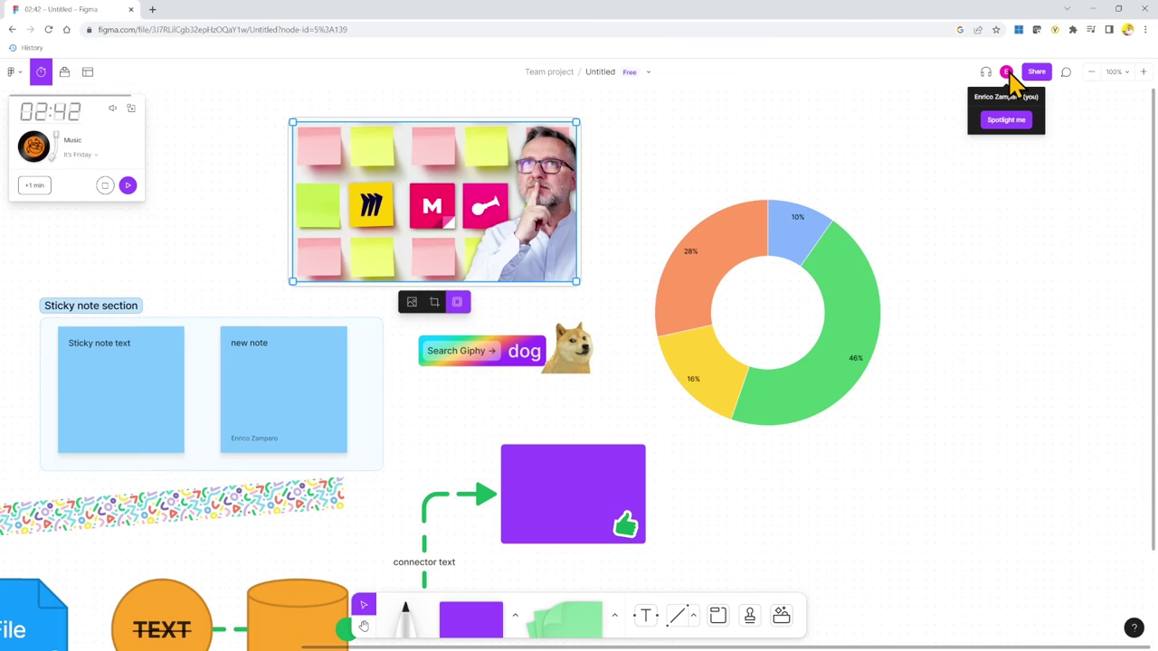
pyautogui.click(1006, 120)
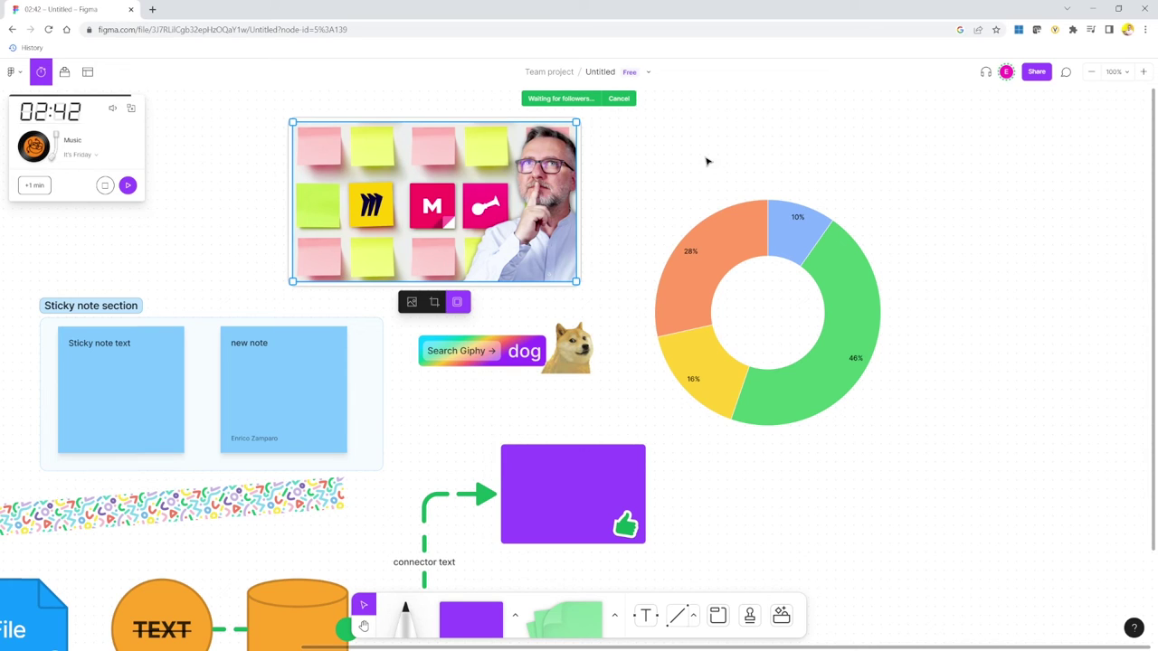
pyautogui.click(620, 99)
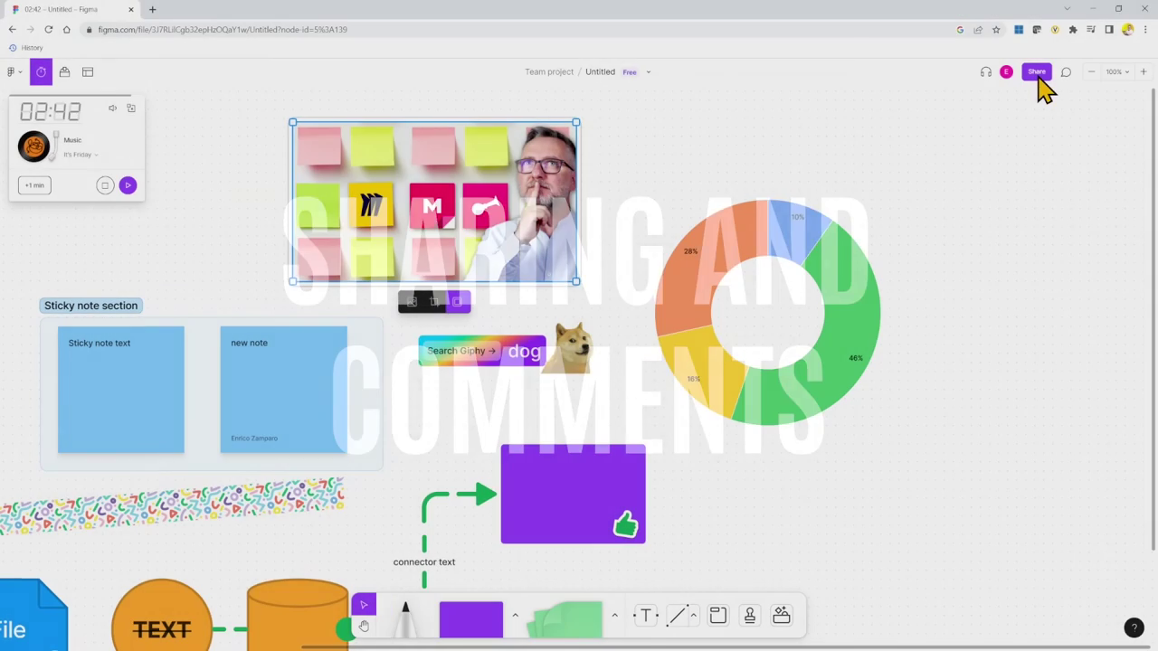
# In the Share dialog, keep invitees at can view access.
pyautogui.click(1037, 75)
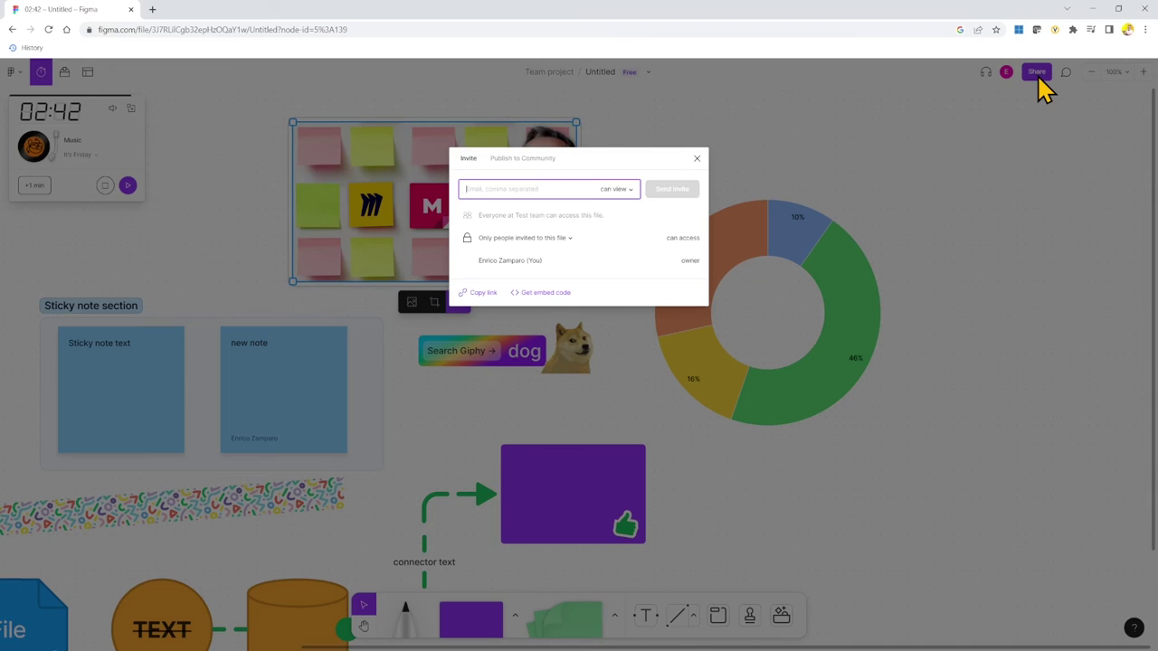
pyautogui.click(634, 191)
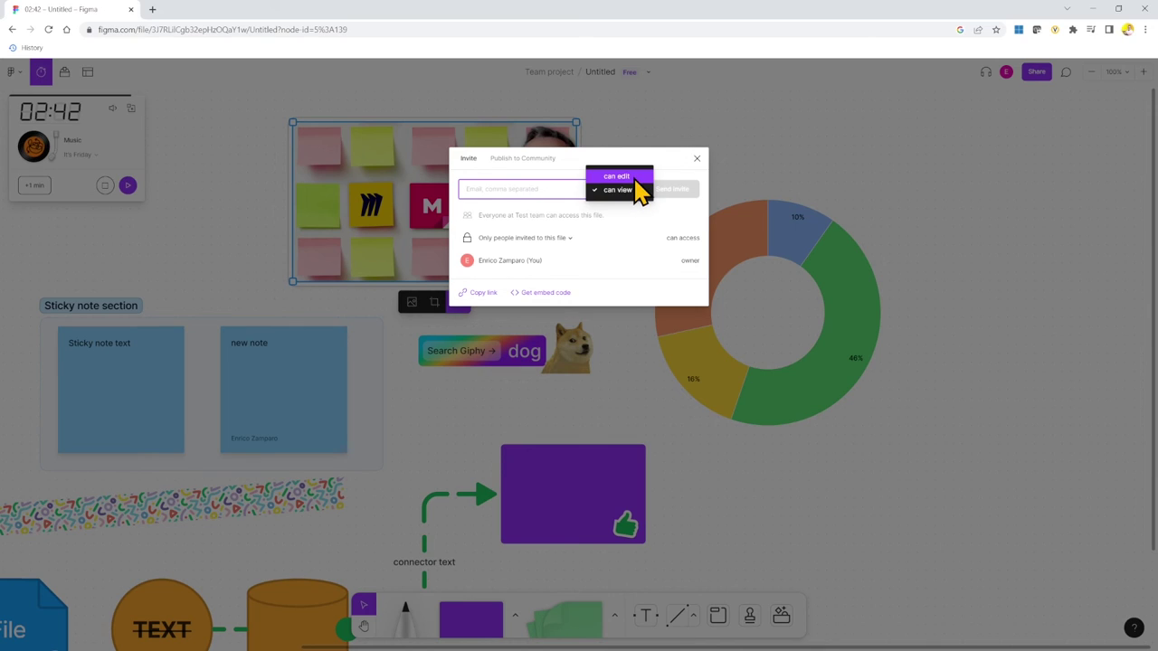
pyautogui.click(639, 225)
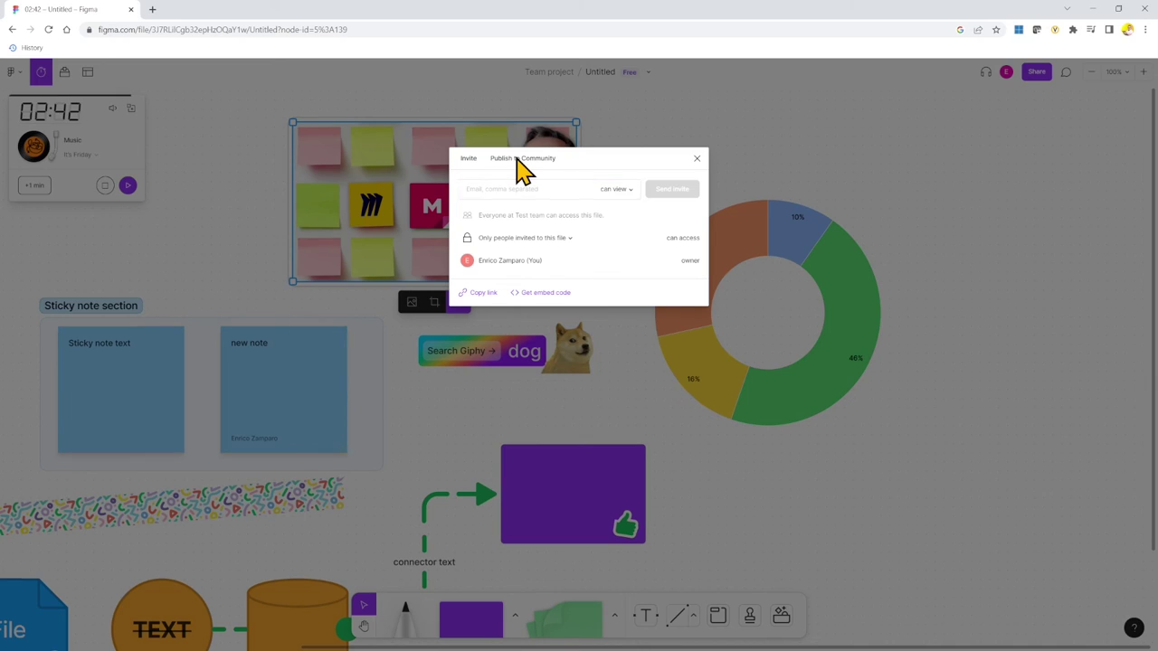
# Look at Publish to Community, then view the board's embed code and close it uncopied.
pyautogui.click(518, 161)
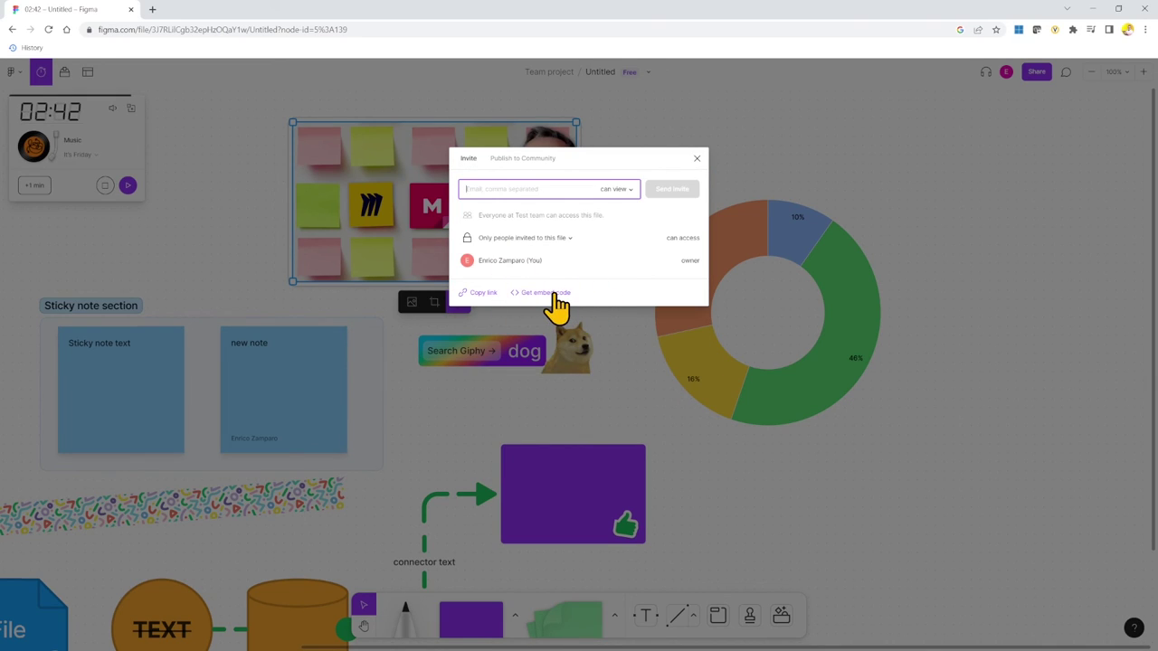
pyautogui.click(554, 294)
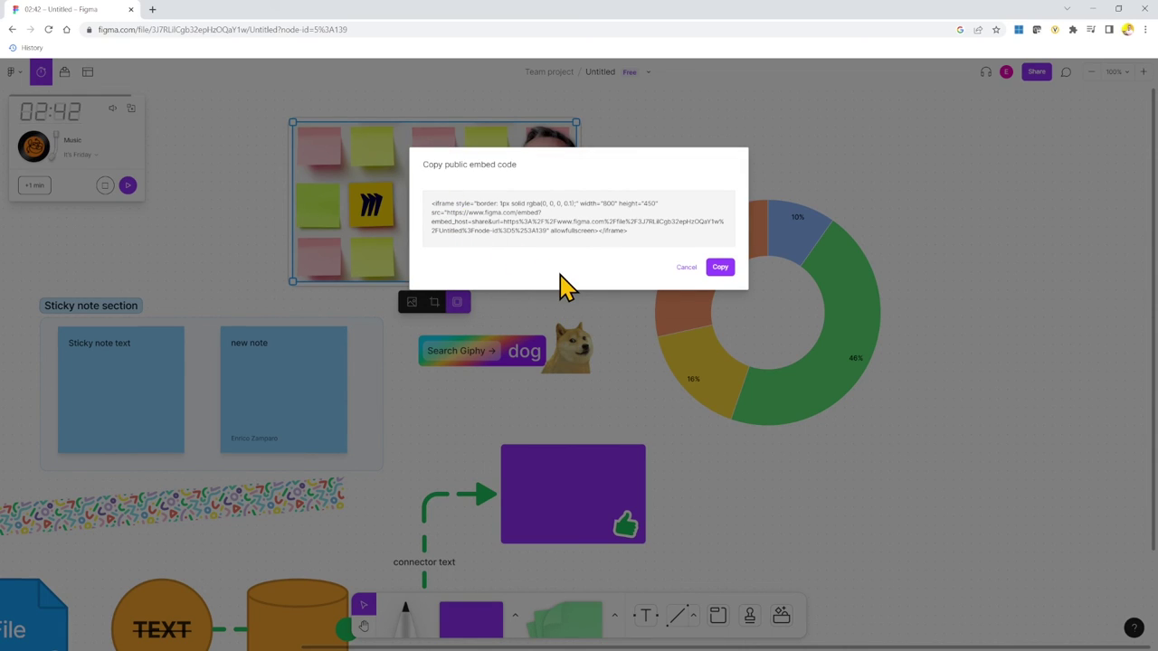
pyautogui.click(687, 269)
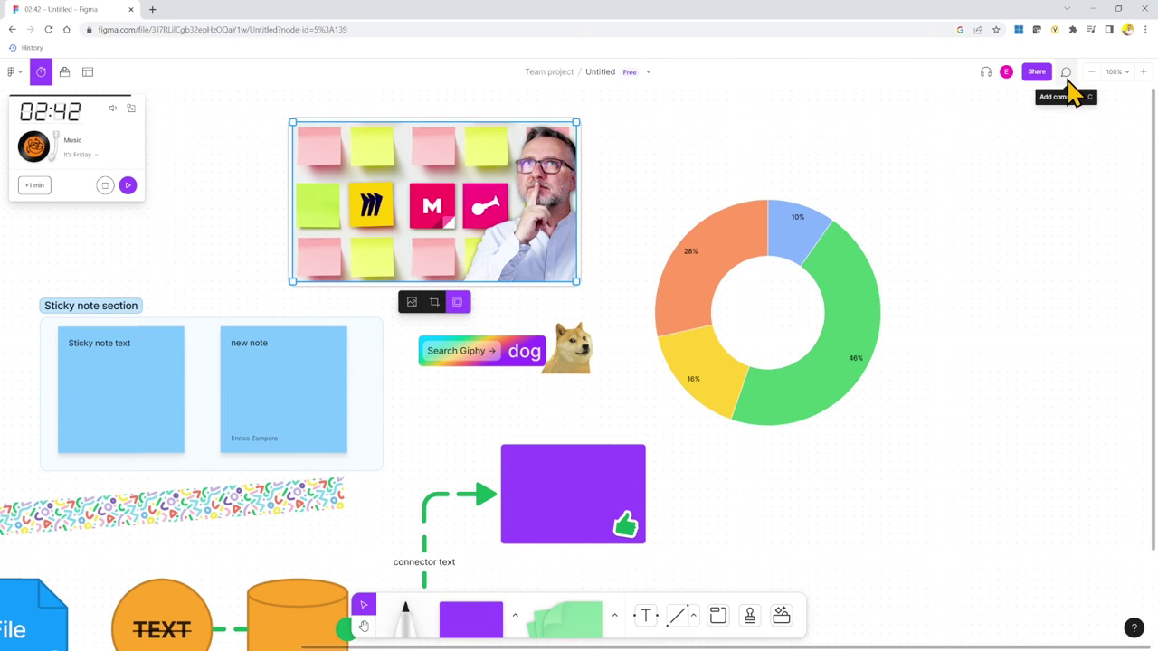
pyautogui.click(1068, 74)
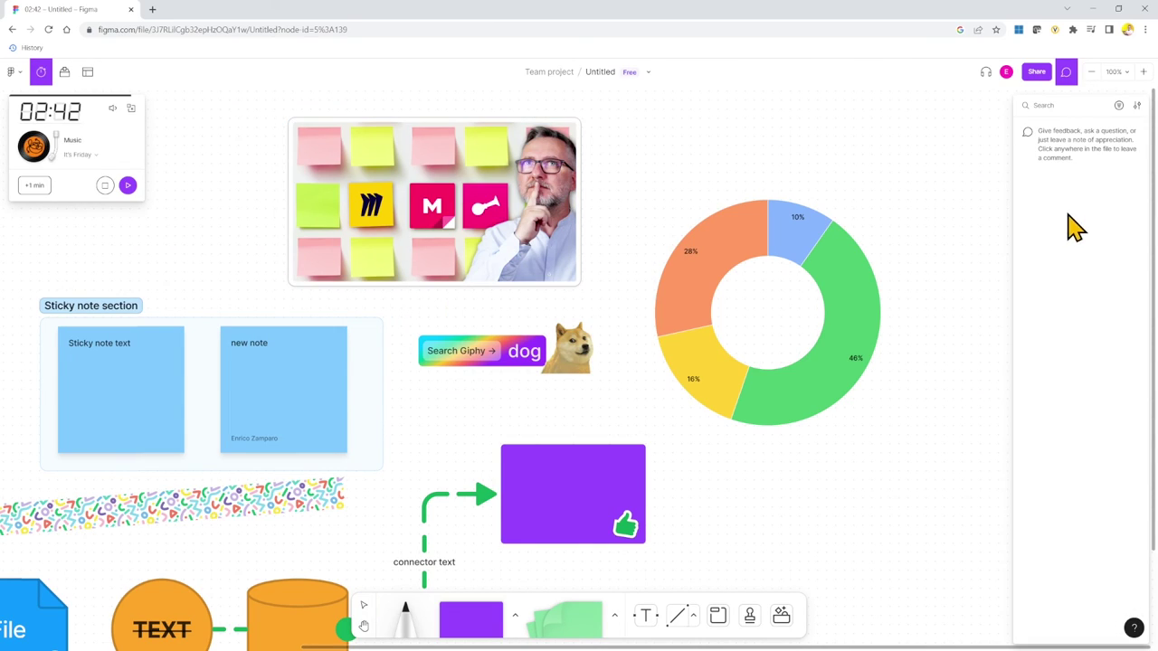
pyautogui.click(665, 150)
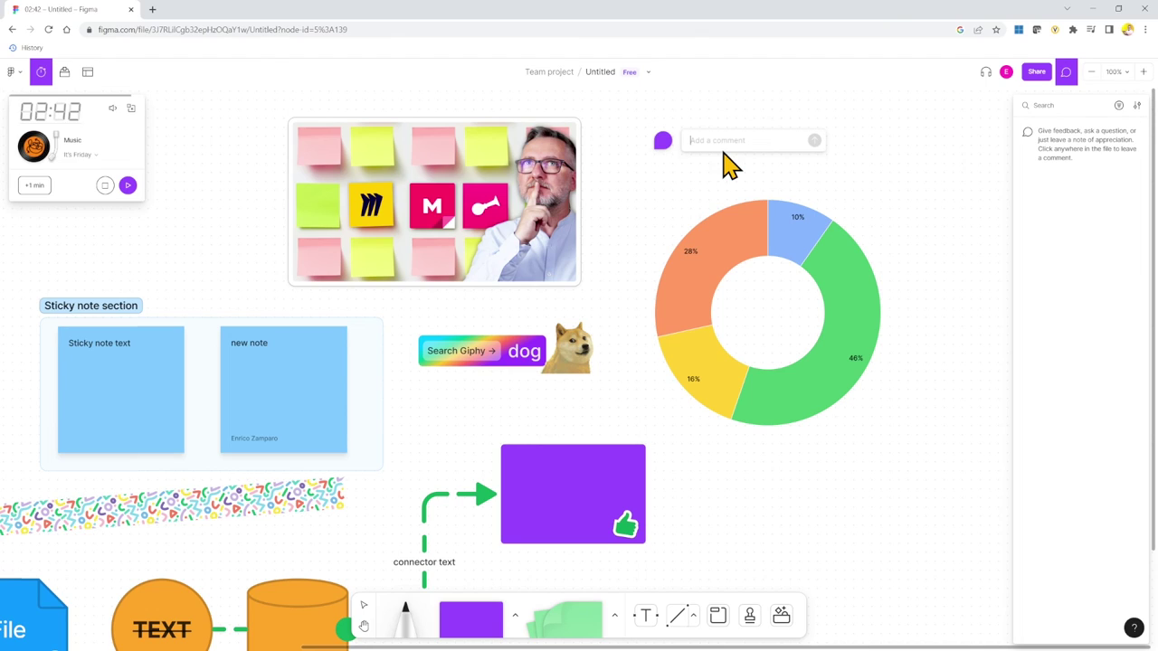
pyautogui.write('This is a comment')
pyautogui.click(694, 171)
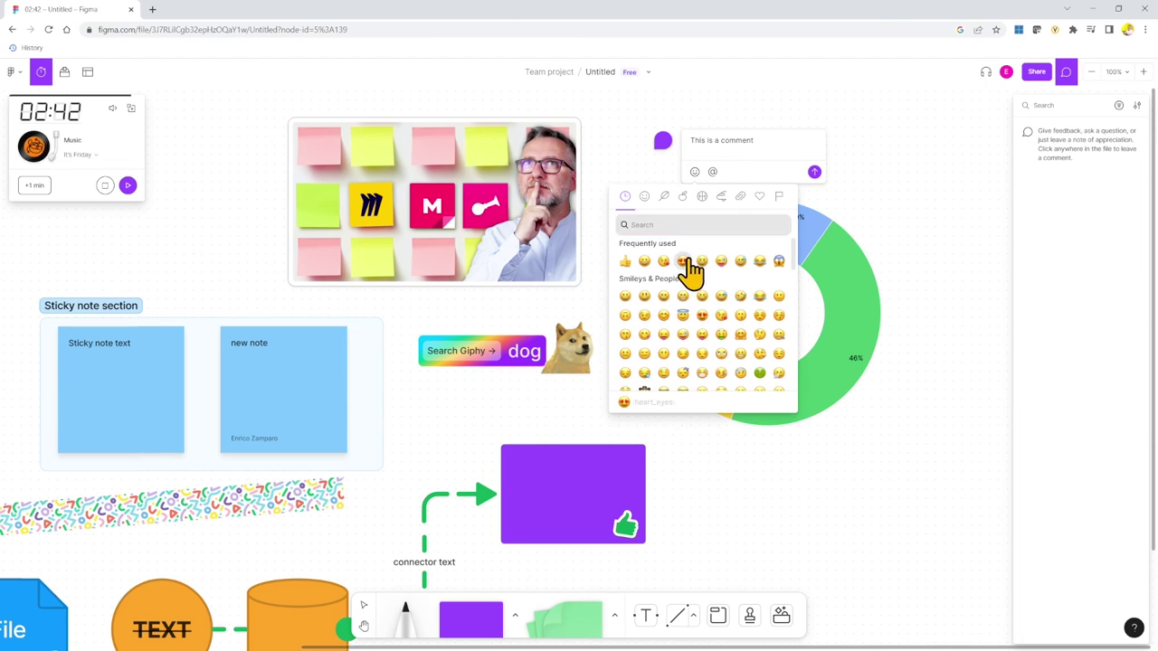
pyautogui.click(684, 262)
pyautogui.click(713, 176)
pyautogui.click(742, 208)
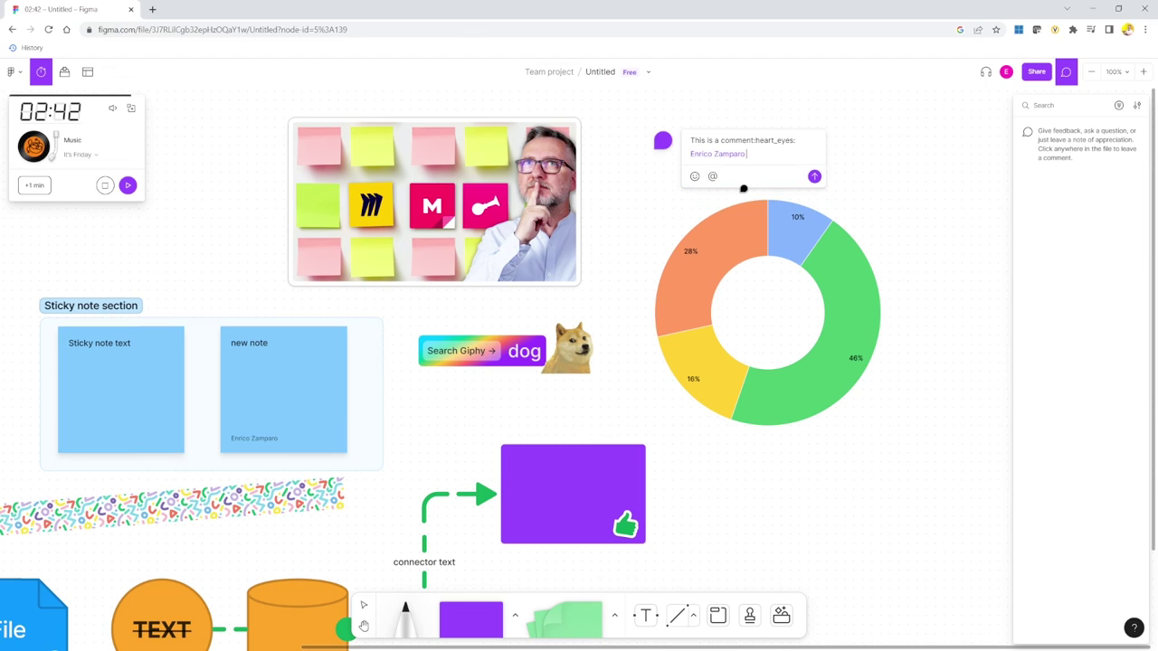
pyautogui.press('Return')
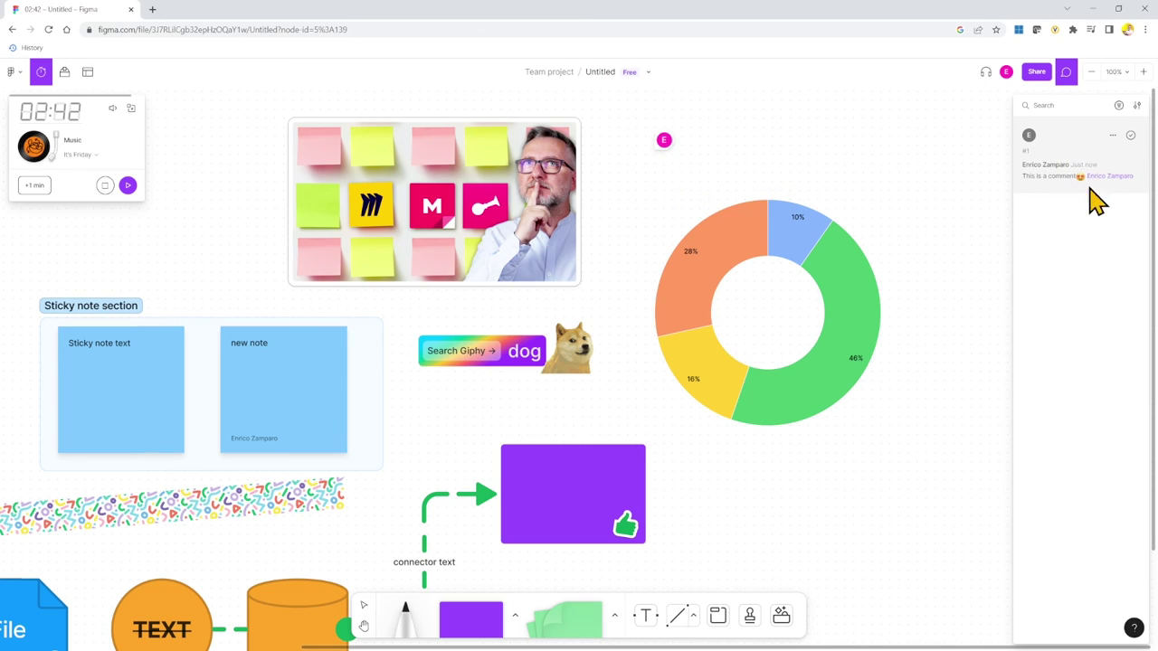
pyautogui.click(1077, 168)
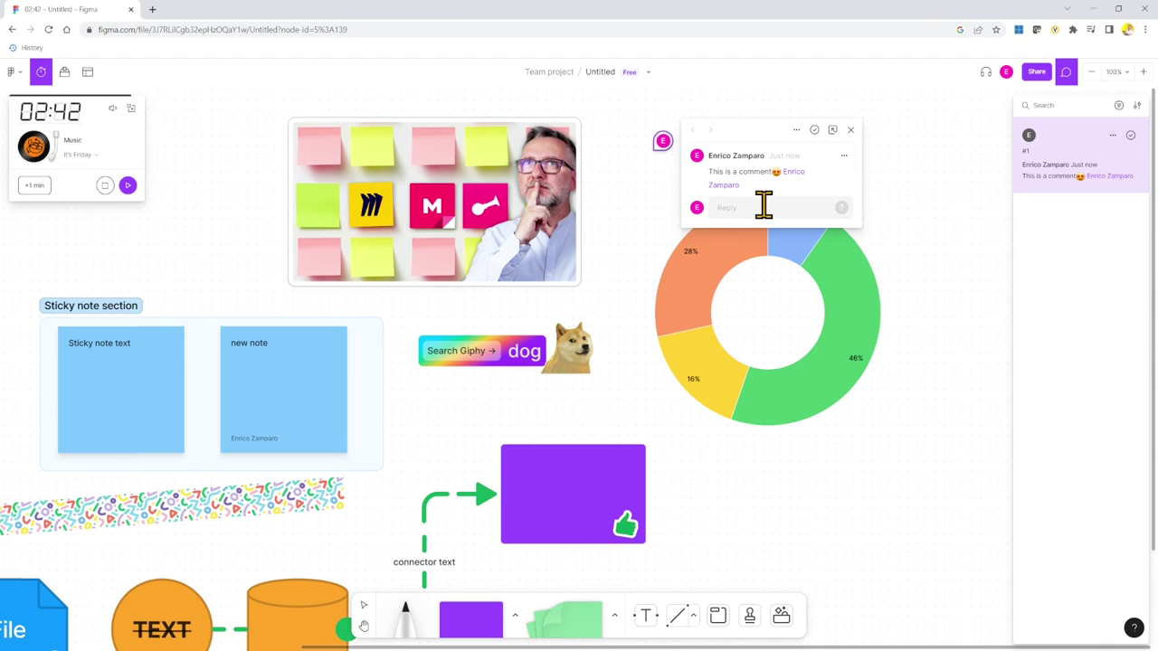
# Reply 'Nice comment' in the thread and close the comment popup.
pyautogui.write('Nice comment')
pyautogui.click(842, 239)
pyautogui.click(975, 444)
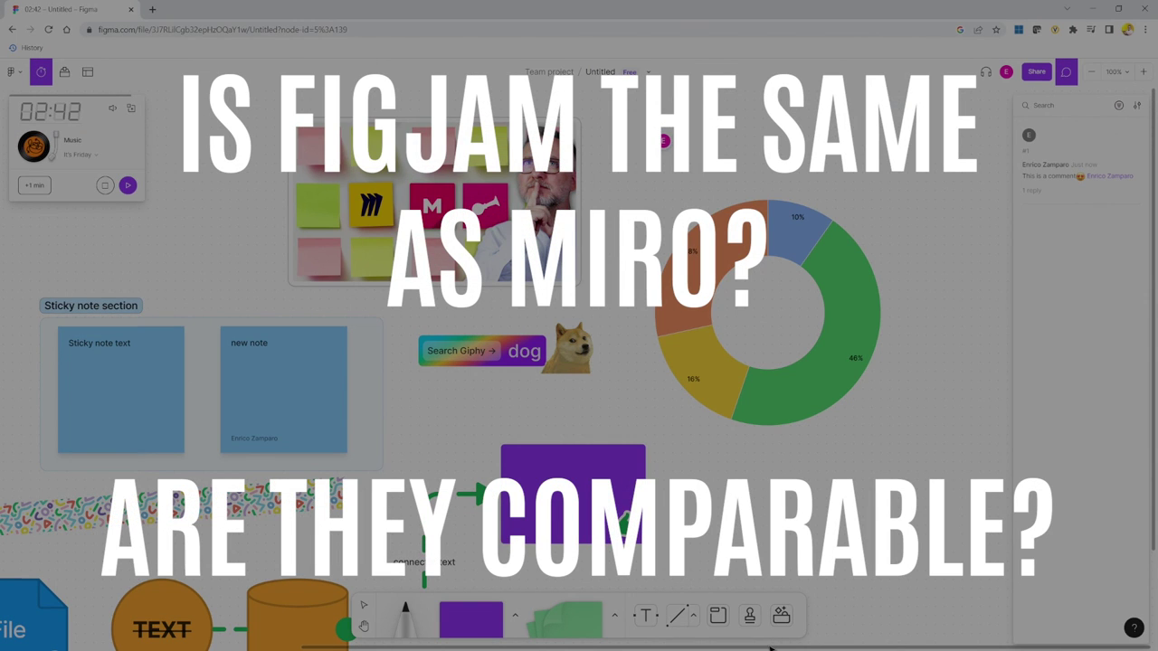